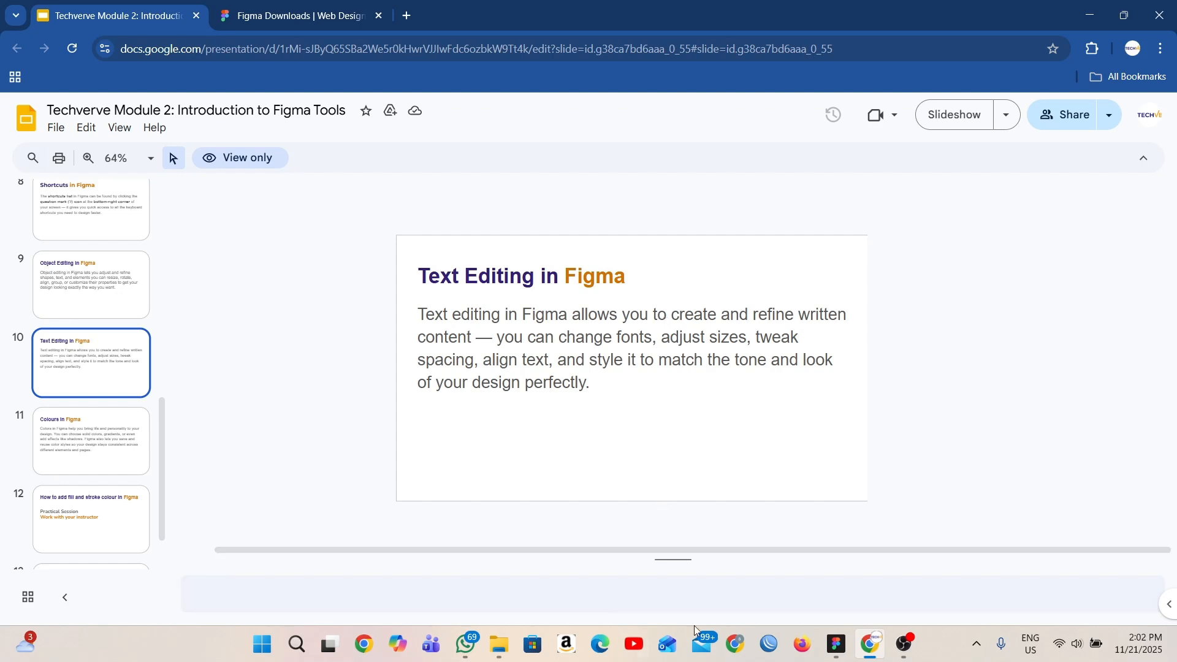
- Switch to Figma and delete the diamond, line, ring, pie-like circle frame and polygon from the canvas
{"action": "left_click", "coordinate": [845, 643]}
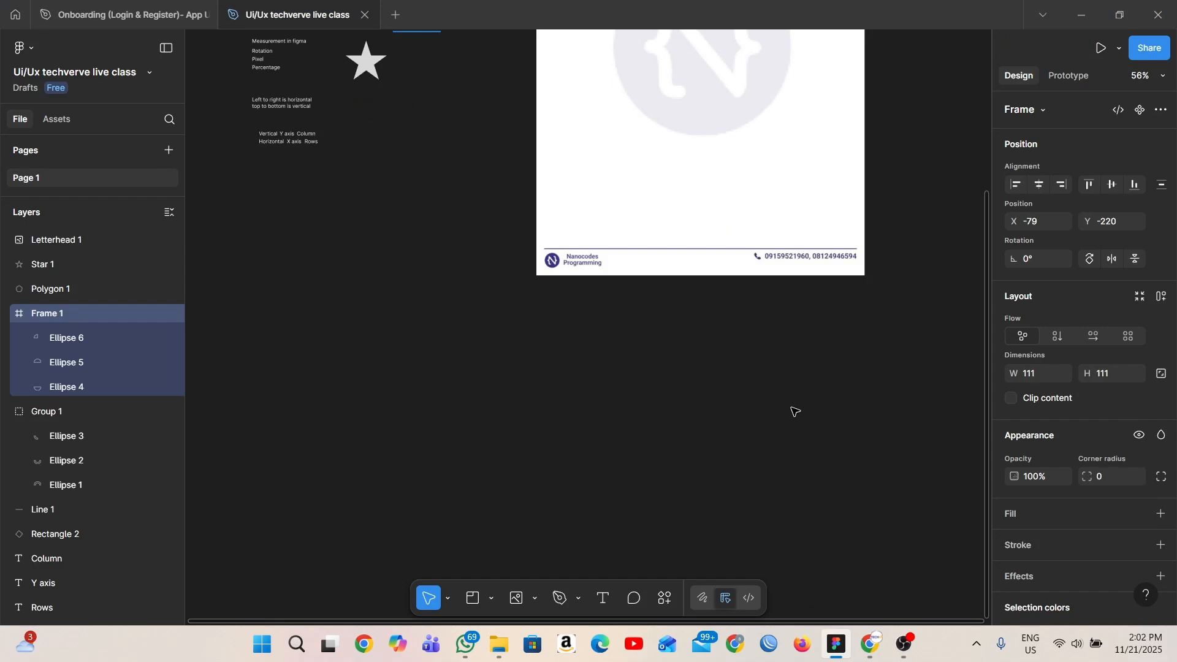
{"action": "scroll", "coordinate": [794, 423], "scroll_direction": "down", "scroll_amount": 5}
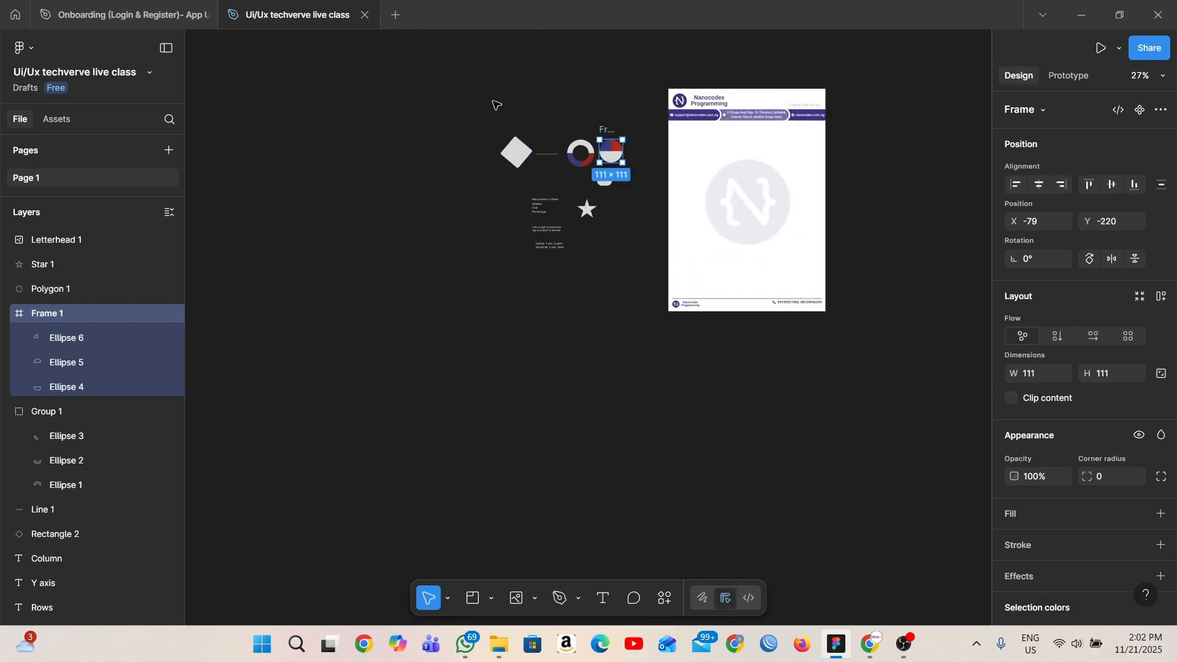
{"action": "left_click_drag", "start_coordinate": [484, 116], "coordinate": [652, 185]}
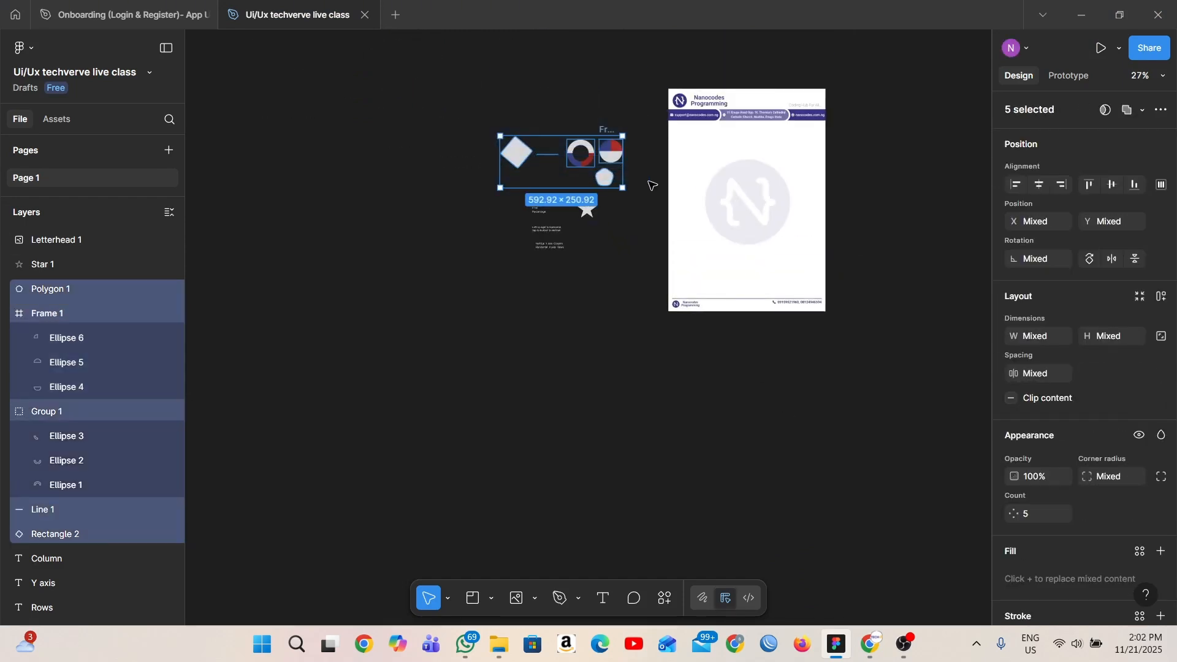
{"action": "key", "text": "Delete"}
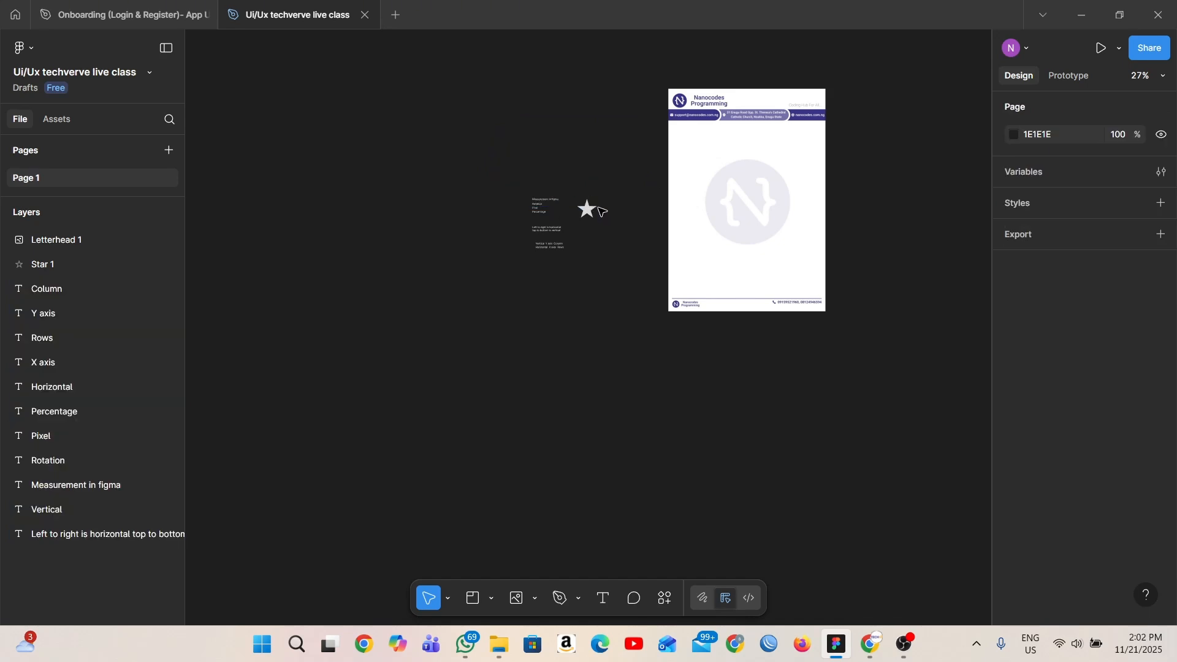
- Delete the star and the letterhead image from the canvas
{"action": "left_click", "coordinate": [597, 211]}
{"action": "key", "text": "Delete"}
{"action": "left_click", "coordinate": [741, 140]}
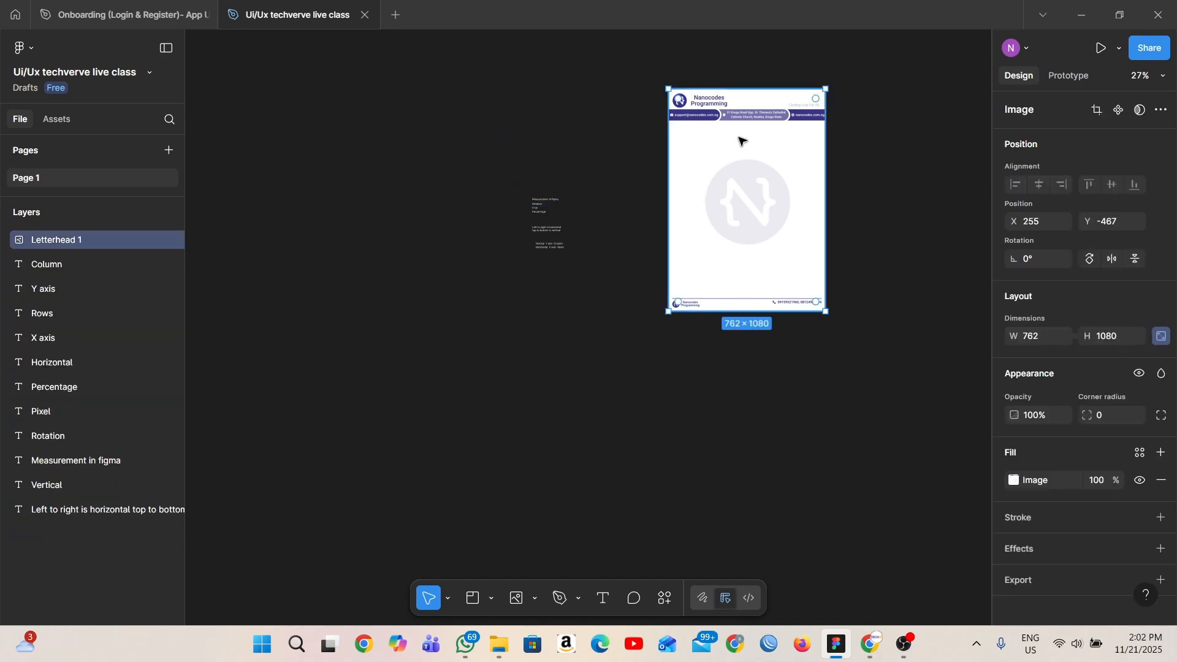
{"action": "key", "text": "Delete"}
- Duplicate the "Measurement in figma" text into the empty canvas area to the right of the notes
{"action": "scroll", "coordinate": [669, 301], "scroll_direction": "up", "scroll_amount": 3}
{"action": "scroll", "coordinate": [669, 301], "scroll_direction": "right", "scroll_amount": 2}
{"action": "scroll", "coordinate": [599, 436], "scroll_direction": "up", "scroll_amount": 5}
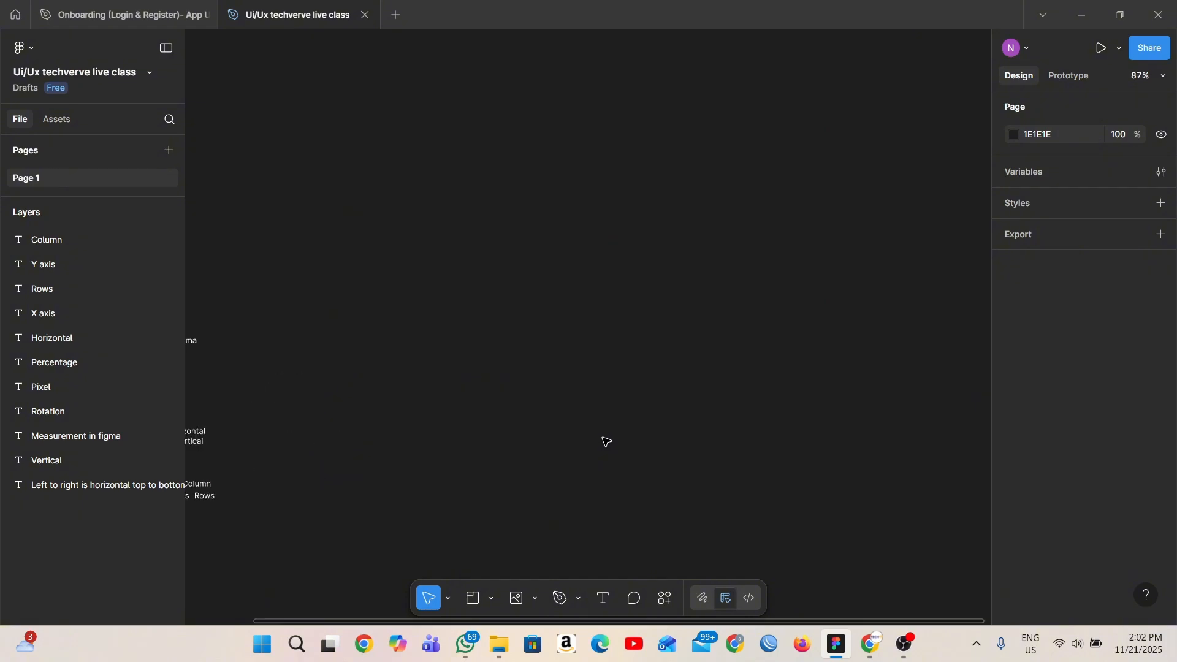
{"action": "scroll", "coordinate": [608, 441], "scroll_direction": "left", "scroll_amount": 2}
{"action": "left_click", "coordinate": [385, 340]}
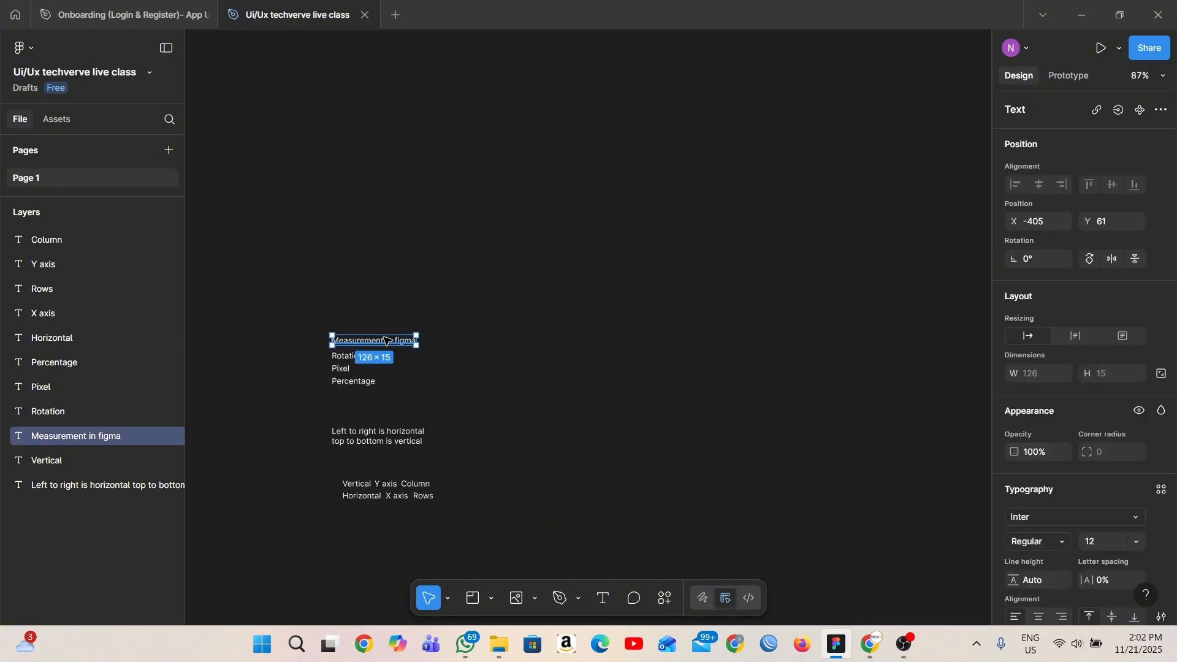
{"action": "left_click_drag", "start_coordinate": [385, 340], "coordinate": [709, 334]}
{"action": "scroll", "coordinate": [880, 273], "scroll_direction": "down", "scroll_amount": 3}
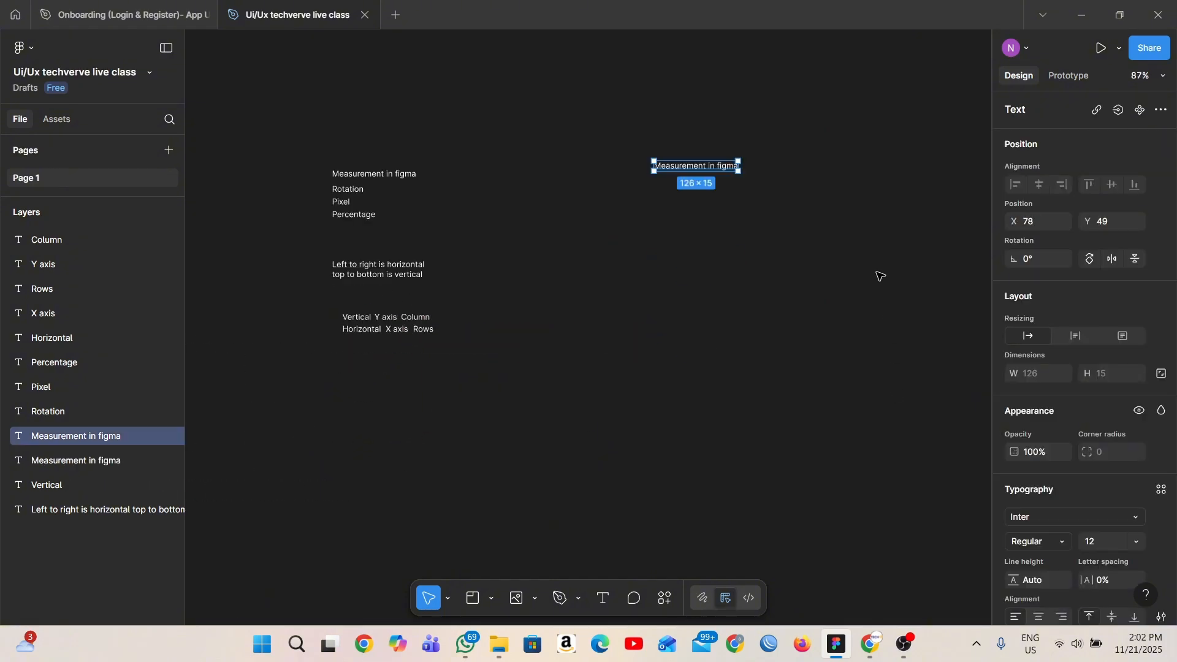
{"action": "scroll", "coordinate": [785, 203], "scroll_direction": "up", "scroll_amount": 4}
{"action": "scroll", "coordinate": [782, 204], "scroll_direction": "up", "scroll_amount": 5}
{"action": "scroll", "coordinate": [554, 531], "scroll_direction": "up", "scroll_amount": 3}
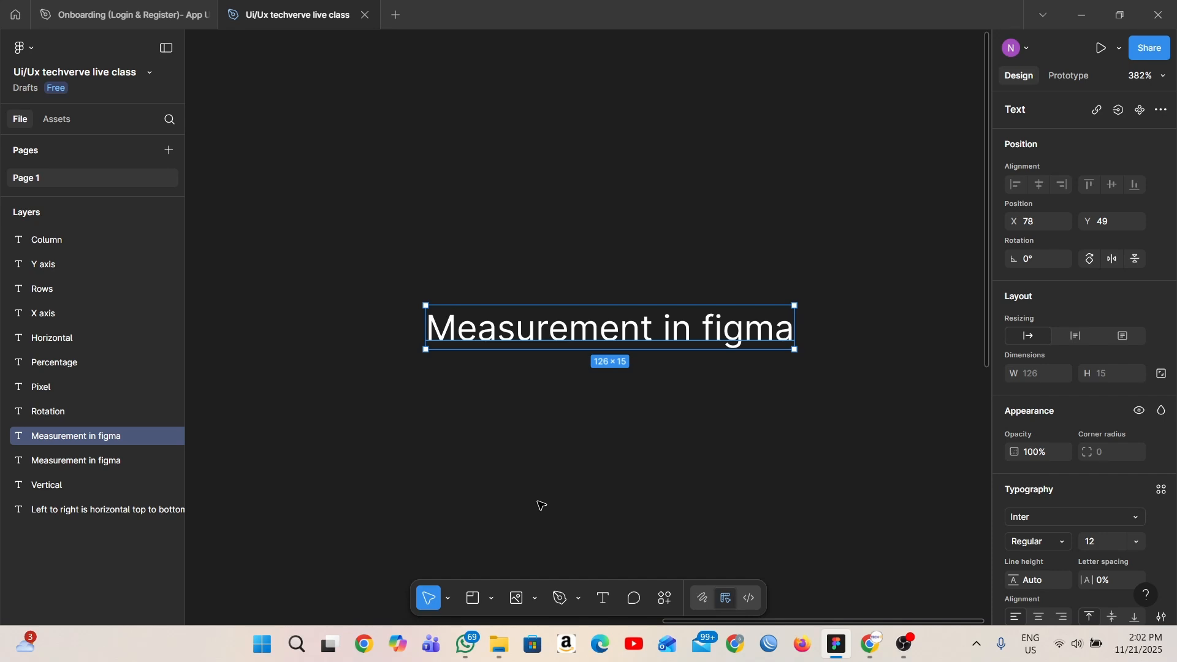
- Duplicate the enlarged "Measurement in figma" text below itself and change the copy's wording to "Serif"
{"action": "scroll", "coordinate": [1095, 517], "scroll_direction": "down", "scroll_amount": 3}
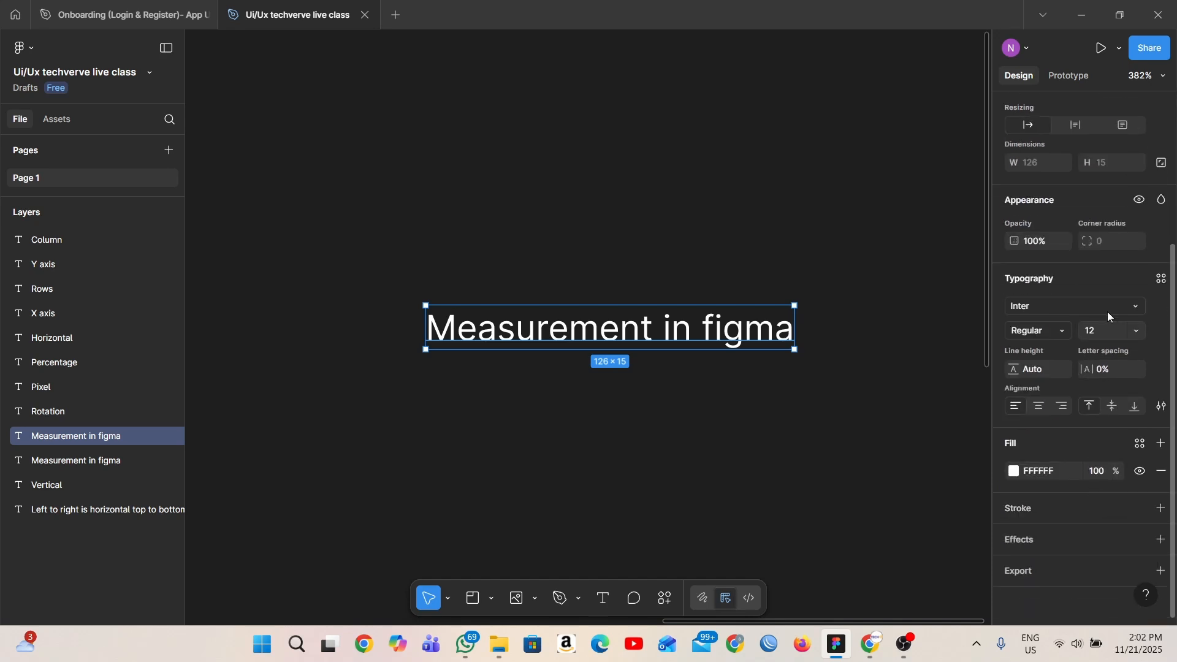
{"action": "scroll", "coordinate": [637, 294], "scroll_direction": "down", "scroll_amount": 2}
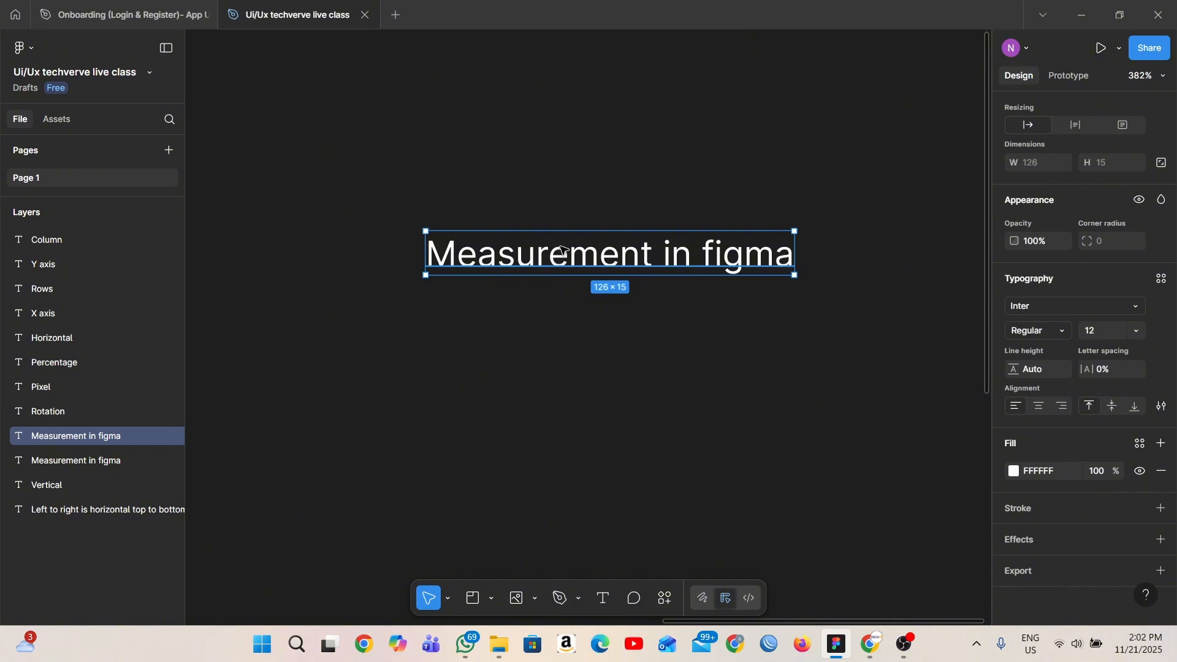
{"action": "left_click_drag", "start_coordinate": [563, 249], "coordinate": [558, 399]}
{"action": "double_click", "coordinate": [559, 408]}
{"action": "type", "text": "Serif"}
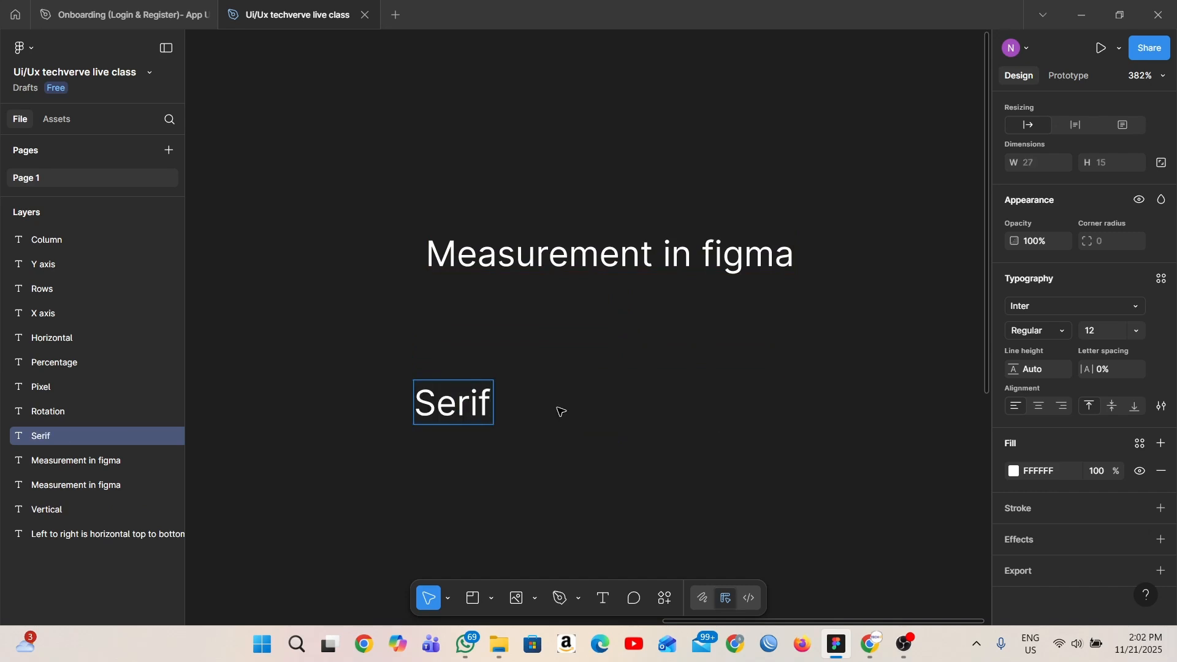
{"action": "key", "text": "Escape"}
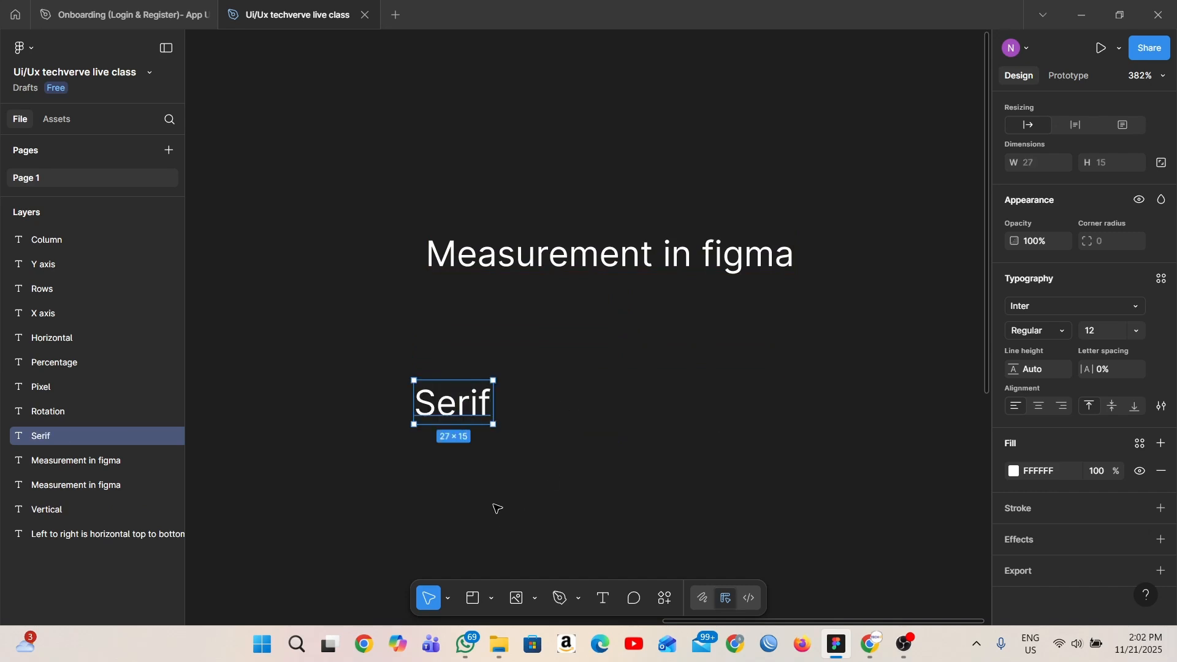
- Duplicate the "Serif" text just below it and change the copy's wording to "Sans serif"
{"action": "scroll", "coordinate": [475, 411], "scroll_direction": "down", "scroll_amount": 3}
{"action": "left_click_drag", "start_coordinate": [433, 300], "coordinate": [433, 368]}
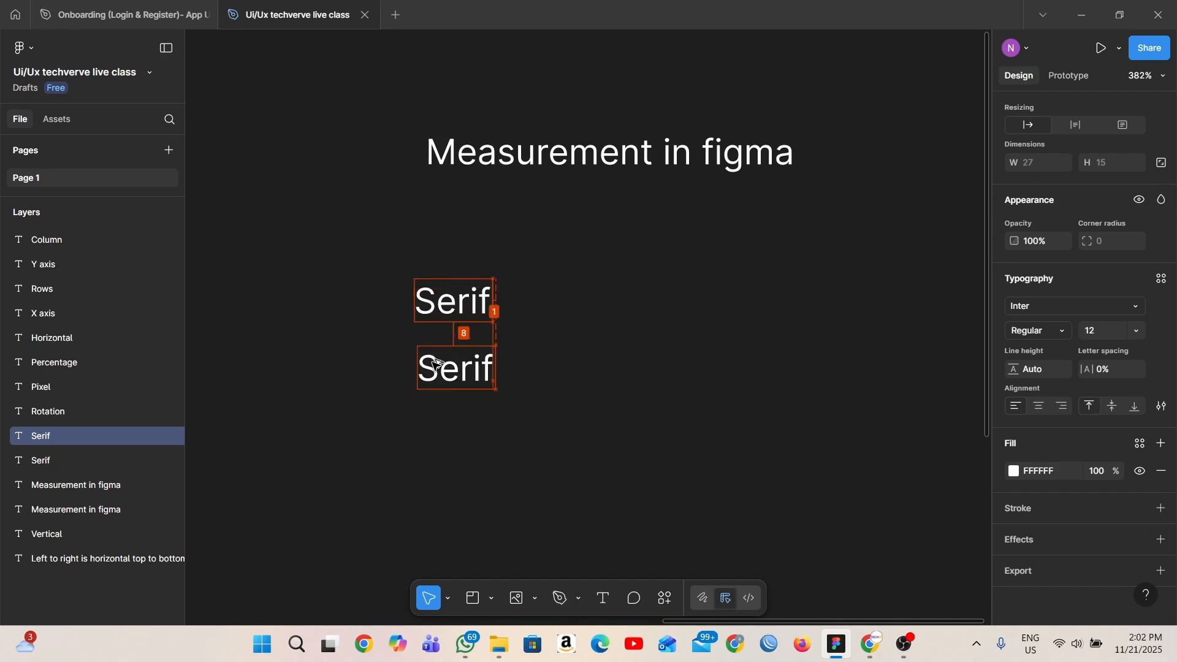
{"action": "double_click", "coordinate": [434, 367]}
{"action": "type", "text": "Sans serif"}
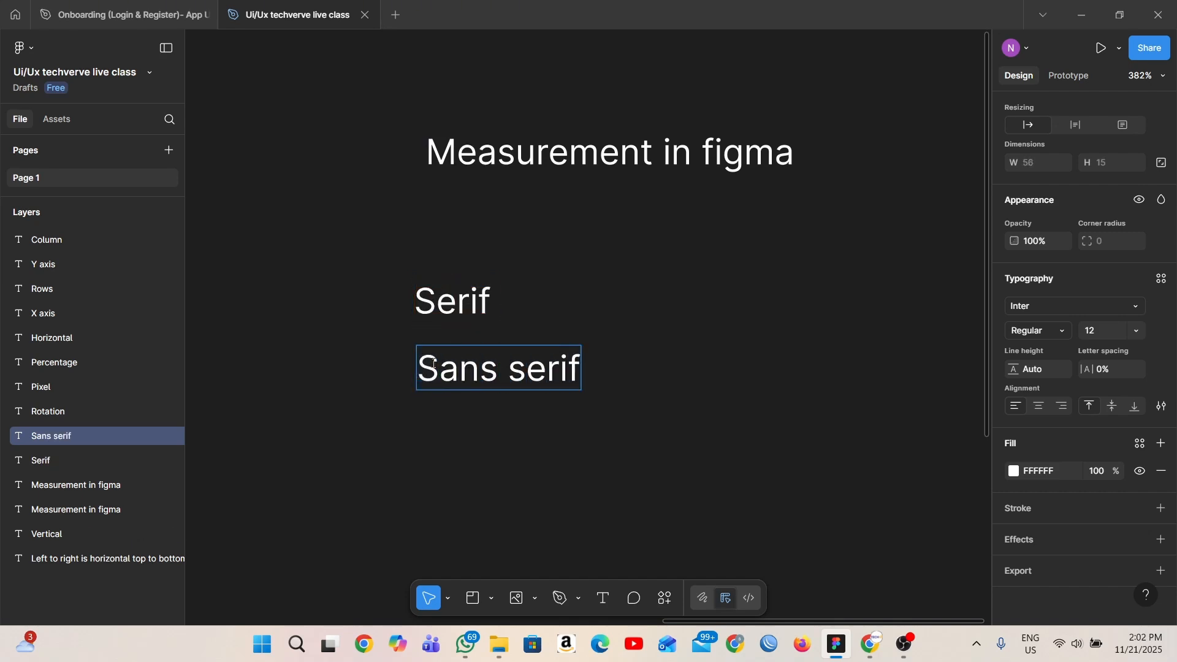
{"action": "key", "text": "Escape"}
- Repeat the duplication below "Sans serif" and change the new copy's wording to "Script"
{"action": "scroll", "coordinate": [539, 229], "scroll_direction": "down", "scroll_amount": 6}
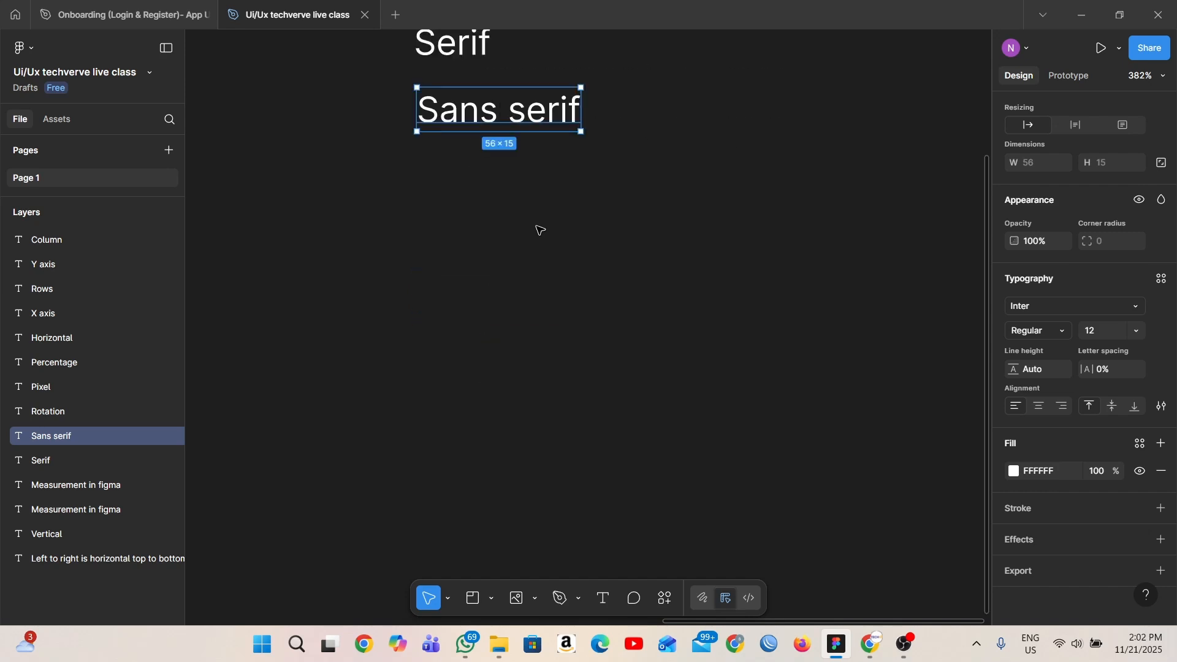
{"action": "key", "text": "ctrl+d"}
{"action": "double_click", "coordinate": [520, 175]}
{"action": "type", "text": "Script"}
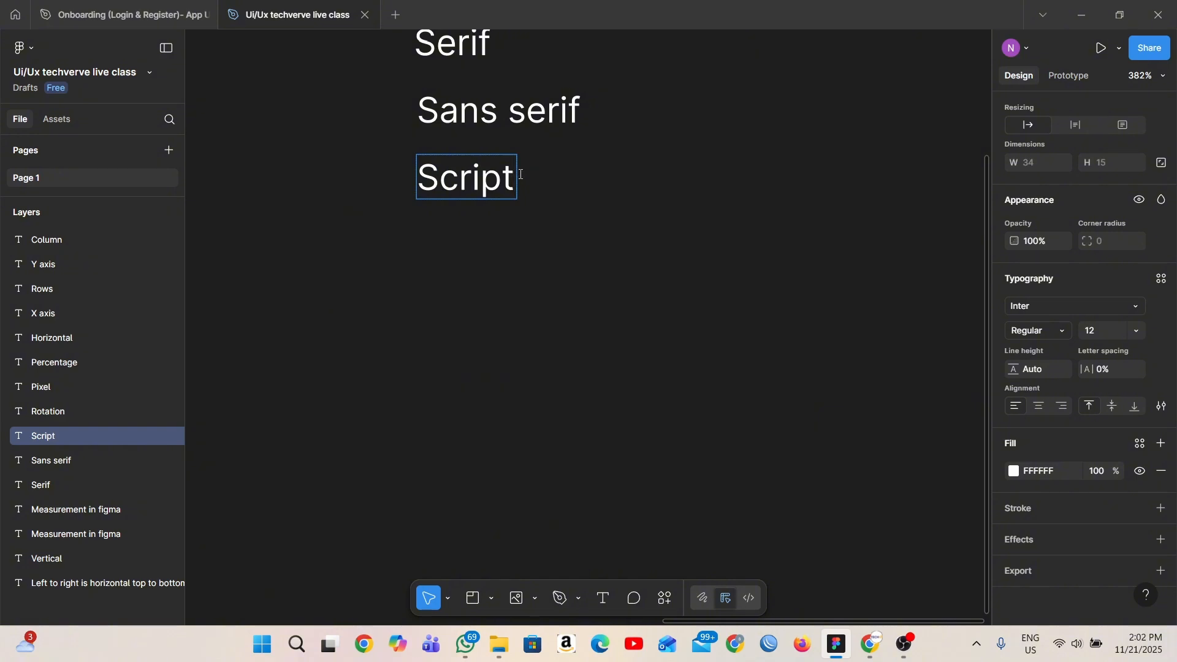
{"action": "key", "text": "Escape"}
- Duplicate the "Sans serif" text to the right of the original and set the copy's font to Times New Roman
{"action": "scroll", "coordinate": [549, 199], "scroll_direction": "up", "scroll_amount": 4}
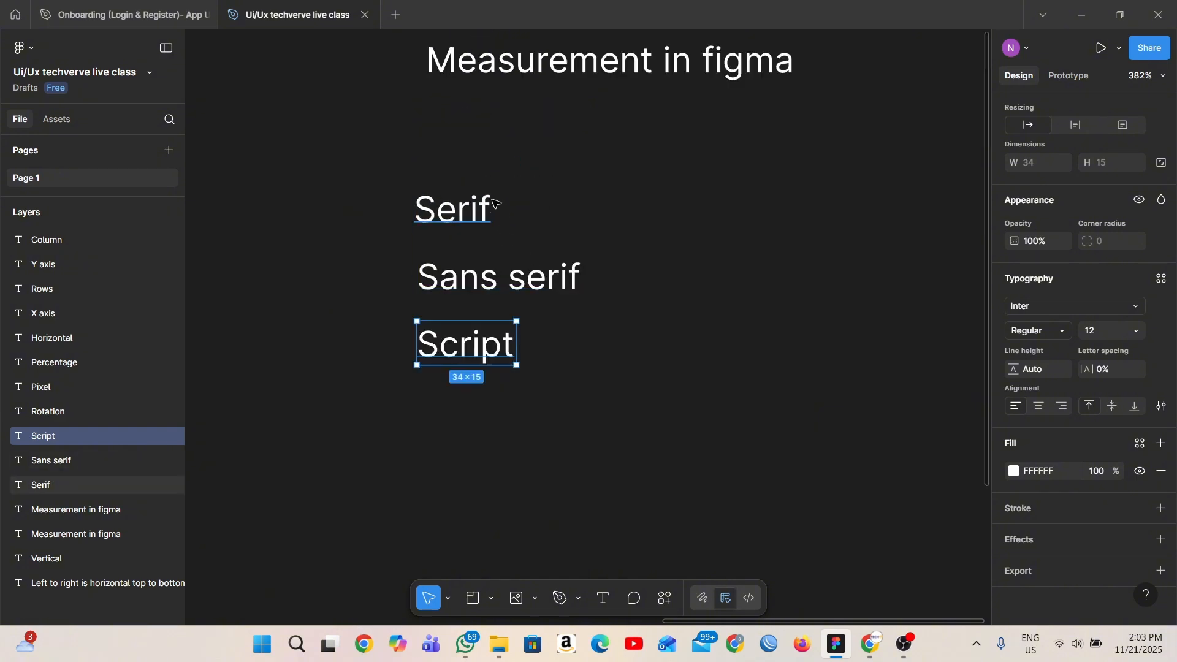
{"action": "left_click", "coordinate": [460, 72]}
{"action": "scroll", "coordinate": [459, 71], "scroll_direction": "up", "scroll_amount": 5}
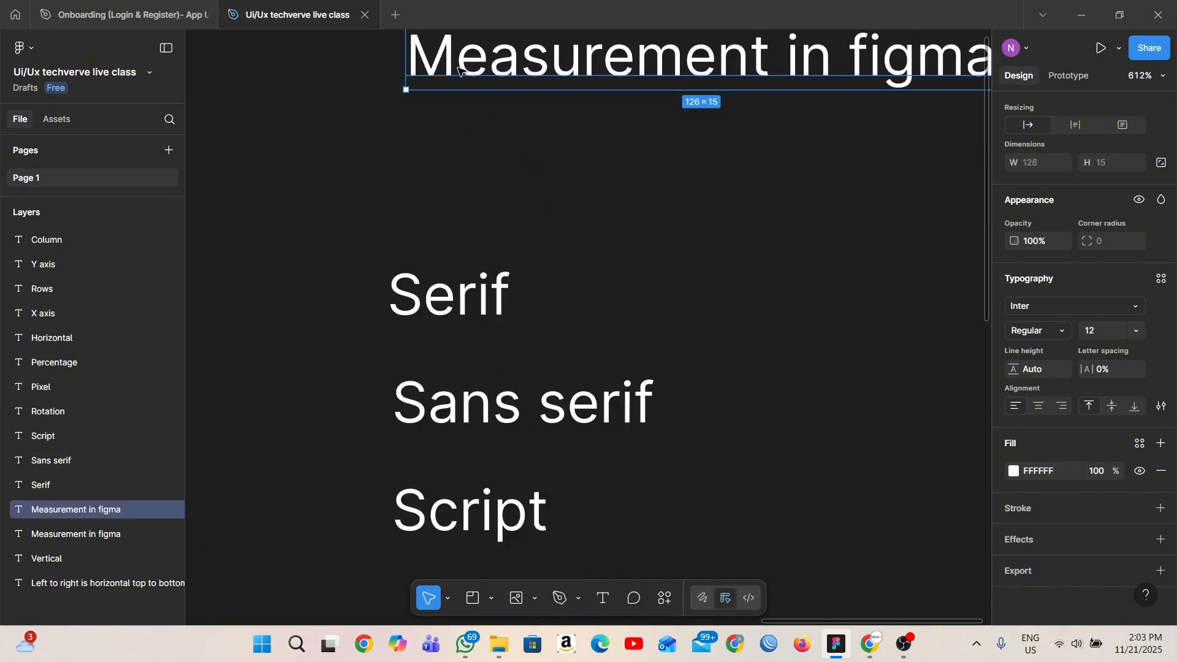
{"action": "scroll", "coordinate": [567, 393], "scroll_direction": "down", "scroll_amount": 1}
{"action": "left_click", "coordinate": [566, 390]}
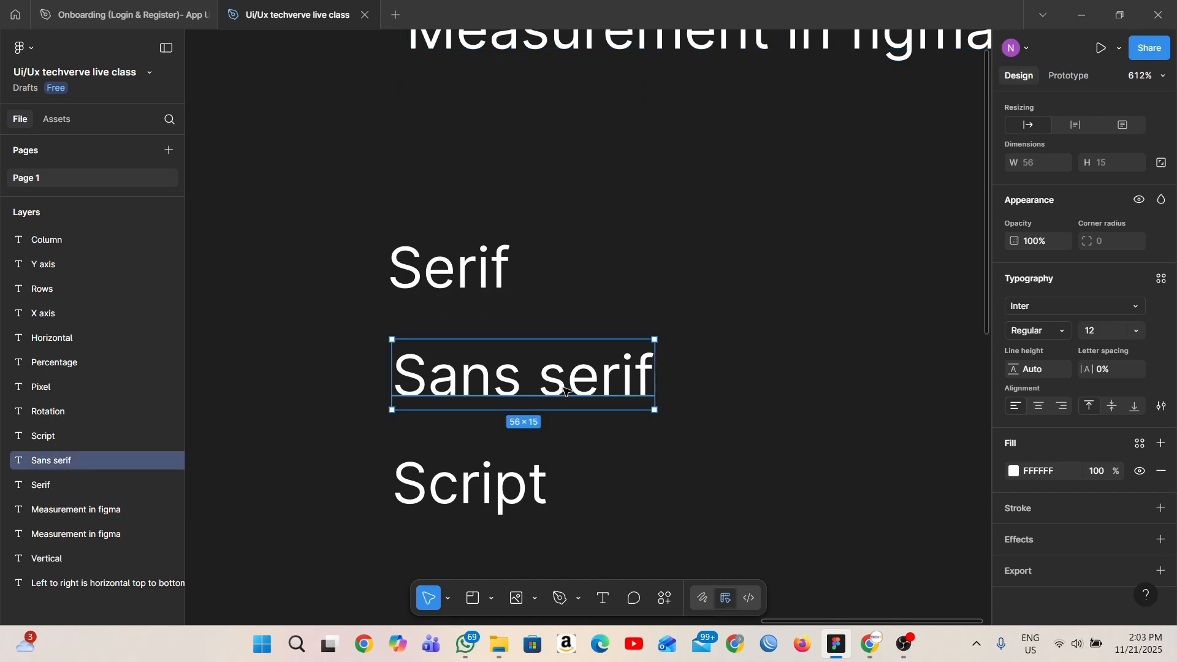
{"action": "scroll", "coordinate": [565, 391], "scroll_direction": "down", "scroll_amount": 4}
{"action": "left_click_drag", "start_coordinate": [568, 374], "coordinate": [729, 373]}
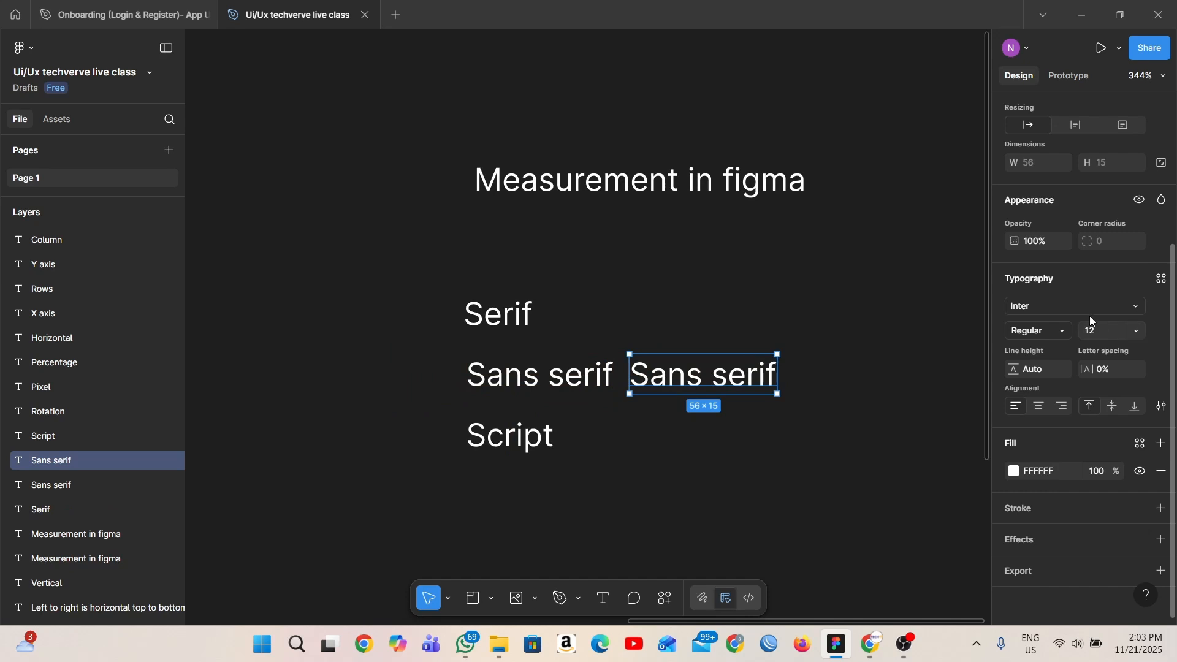
{"action": "left_click", "coordinate": [1089, 314]}
{"action": "type", "text": "tim"}
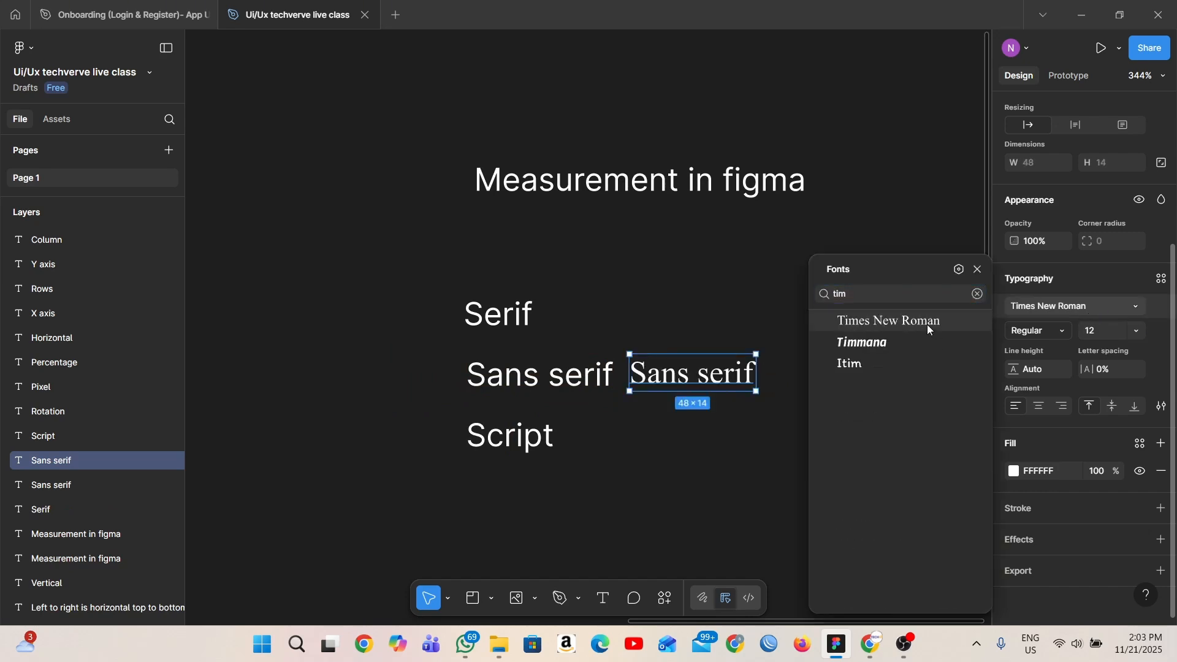
{"action": "left_click", "coordinate": [927, 325]}
{"action": "scroll", "coordinate": [767, 393], "scroll_direction": "up", "scroll_amount": 8}
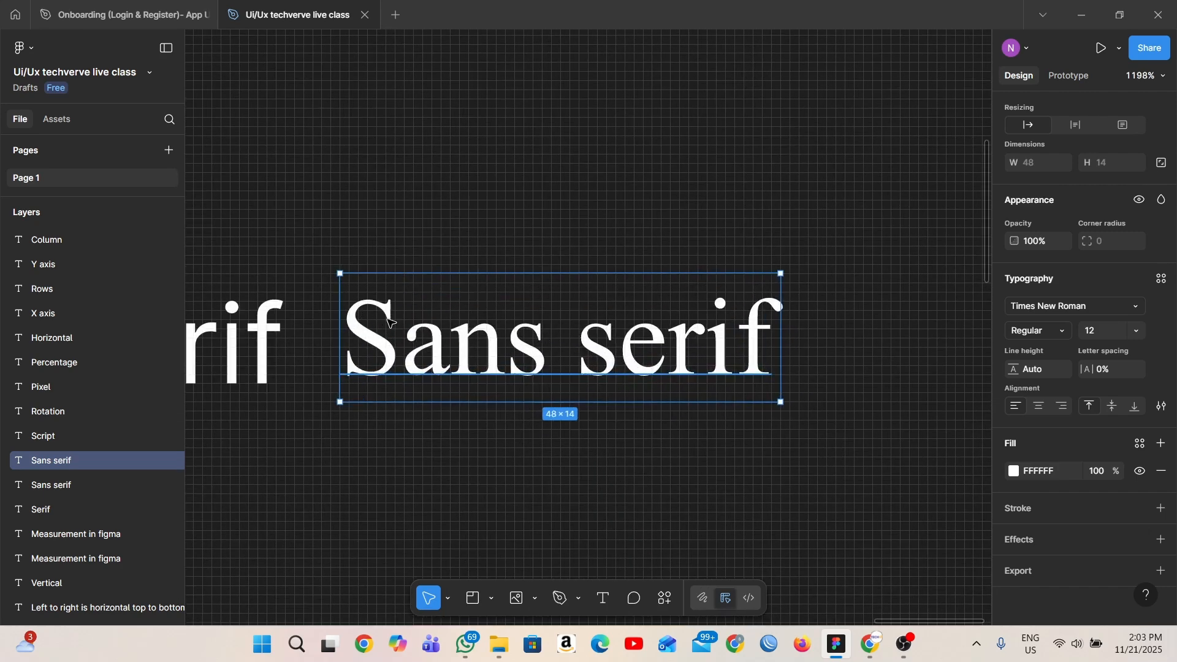
{"action": "scroll", "coordinate": [556, 378], "scroll_direction": "down", "scroll_amount": 5}
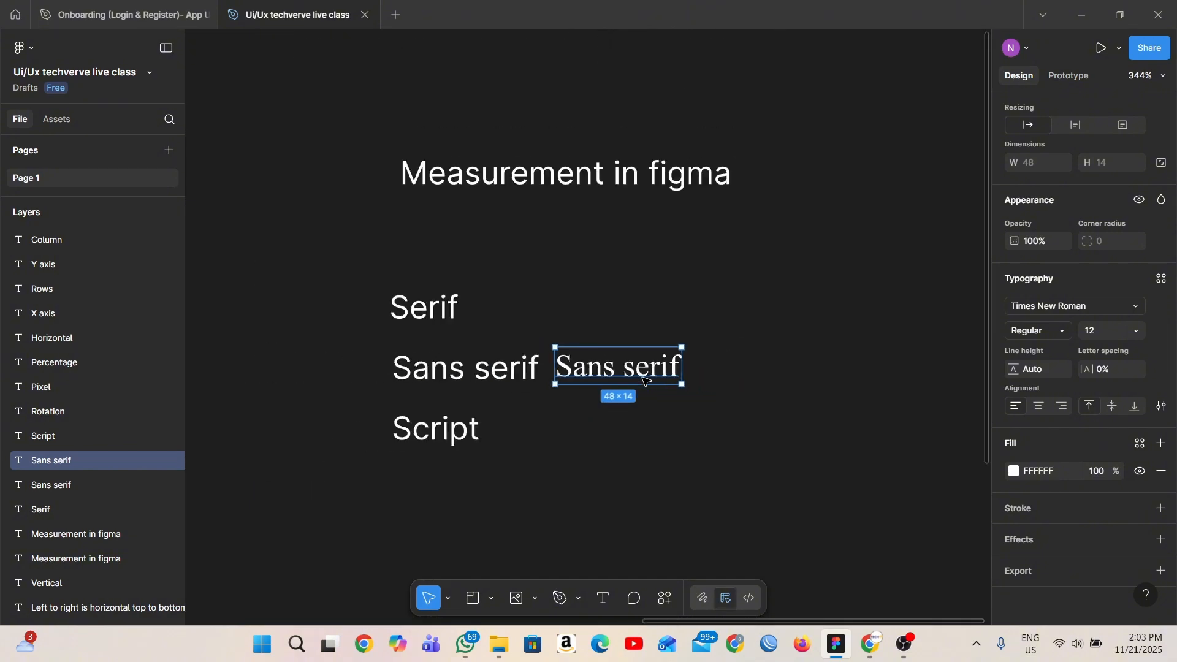
- Duplicate the "Script" text to the right of the original and open the font list for the copy
{"action": "left_click", "coordinate": [560, 480]}
{"action": "left_click", "coordinate": [438, 426]}
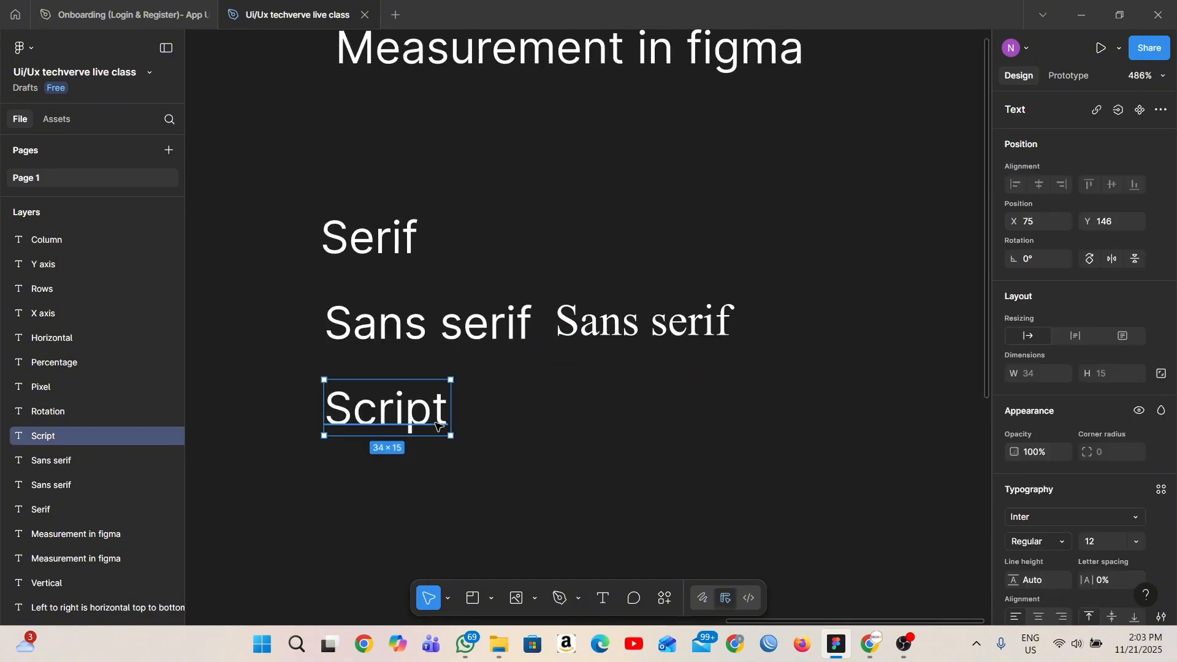
{"action": "left_click_drag", "start_coordinate": [421, 409], "coordinate": [619, 421]}
{"action": "double_click", "coordinate": [618, 420]}
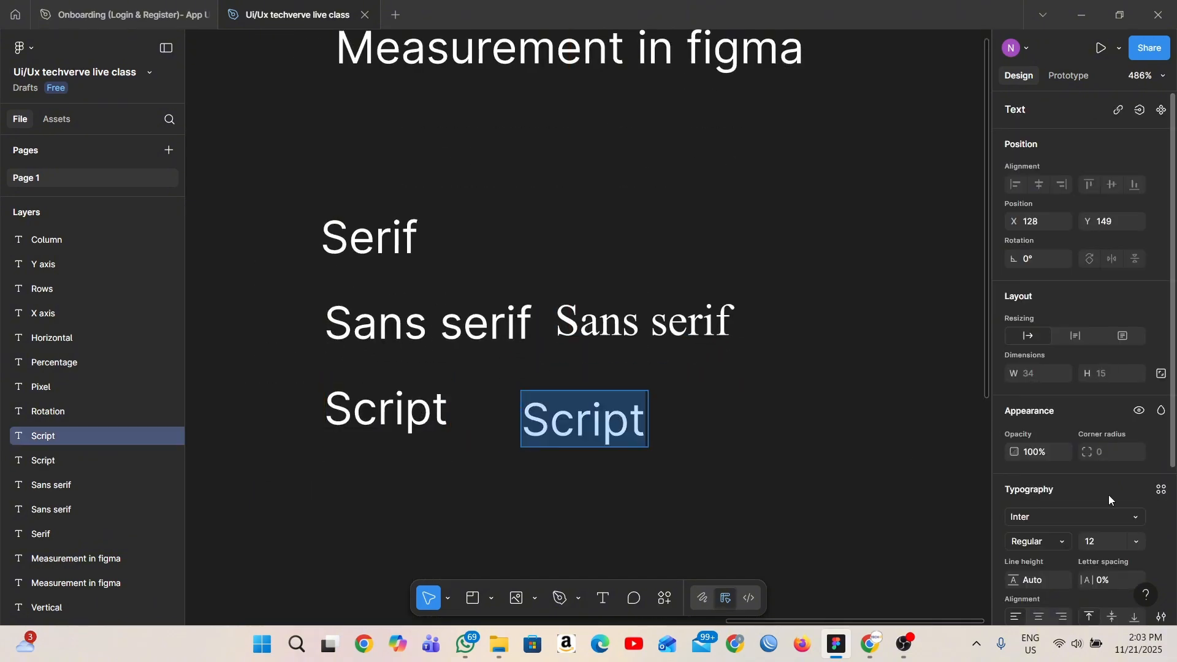
{"action": "left_click", "coordinate": [1077, 518]}
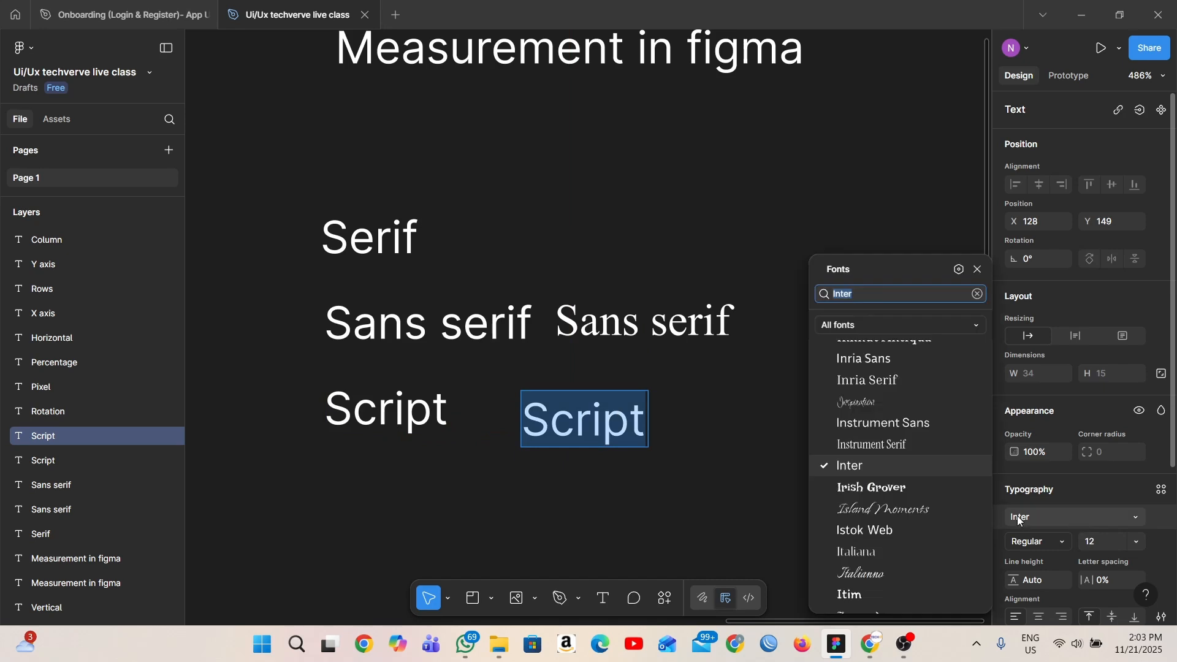
{"action": "double_click", "coordinate": [557, 438]}
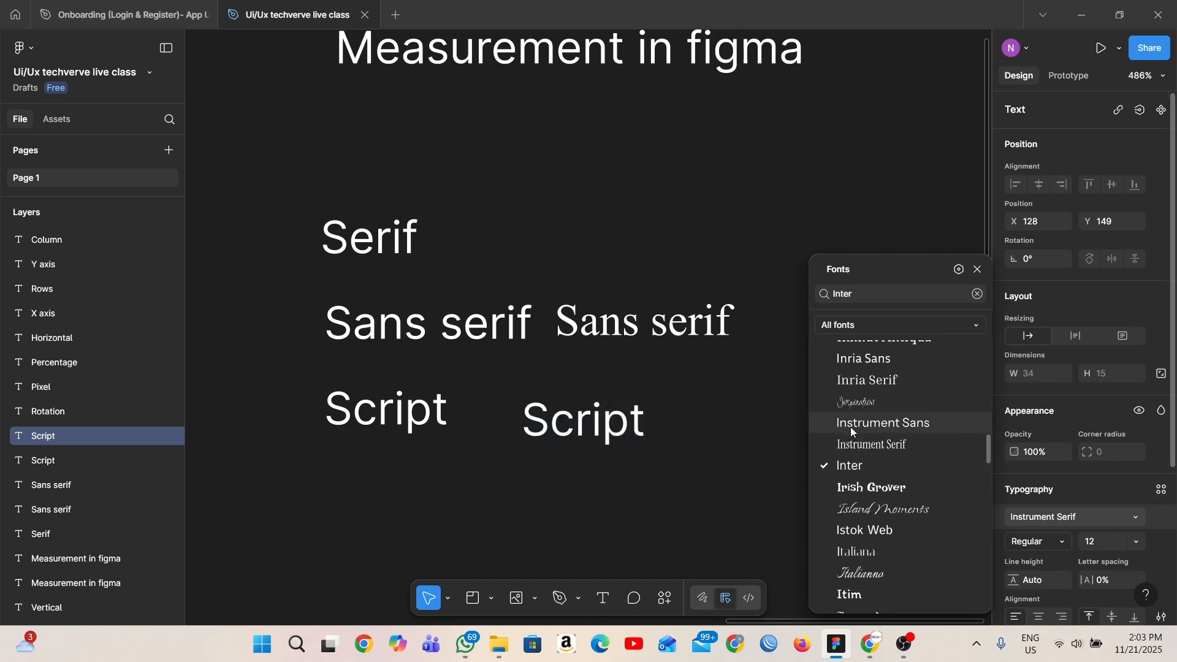
{"action": "double_click", "coordinate": [610, 432]}
{"action": "left_click", "coordinate": [674, 463]}
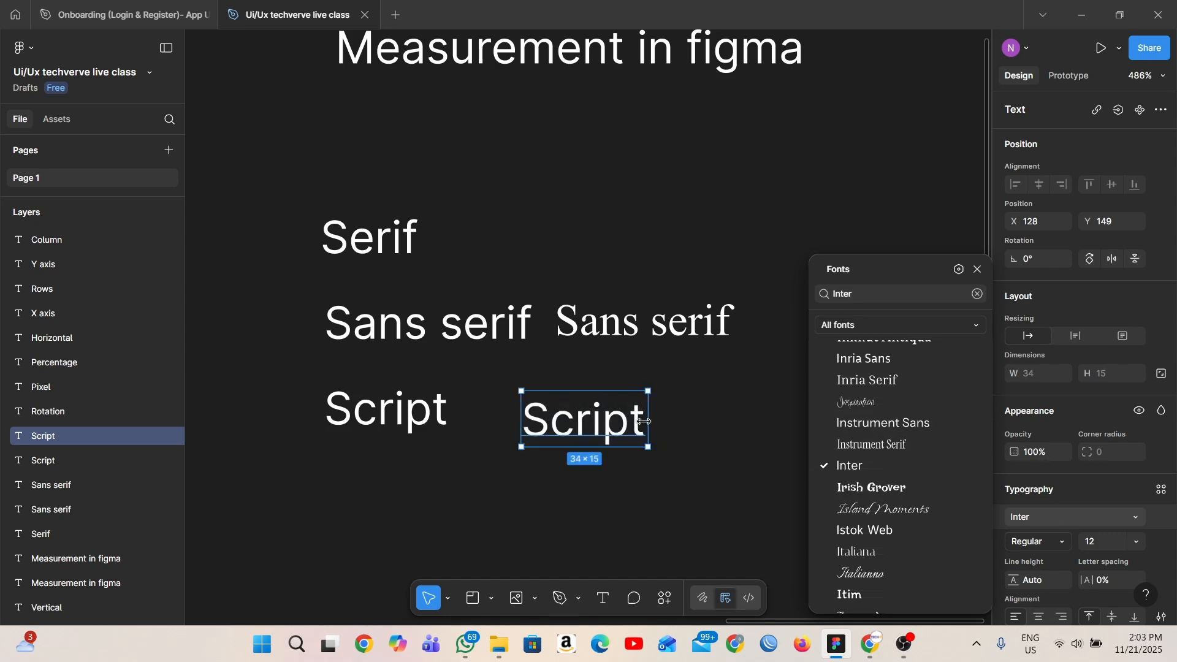
{"action": "double_click", "coordinate": [645, 422]}
{"action": "left_click", "coordinate": [645, 423]}
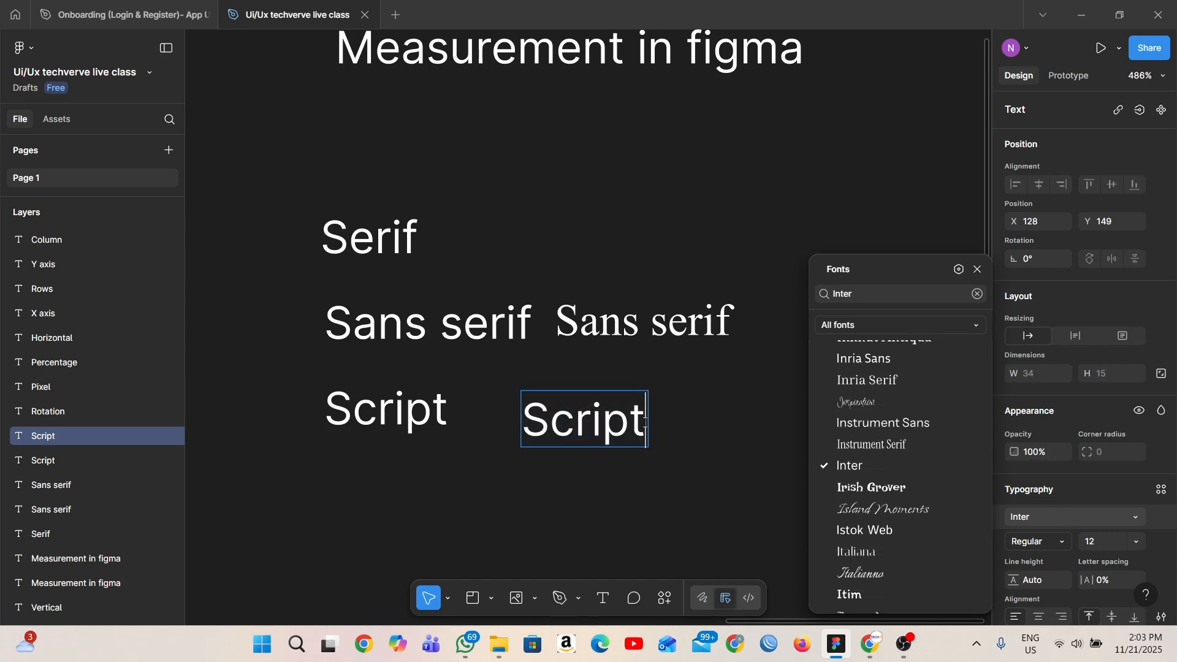
{"action": "key", "text": "Escape"}
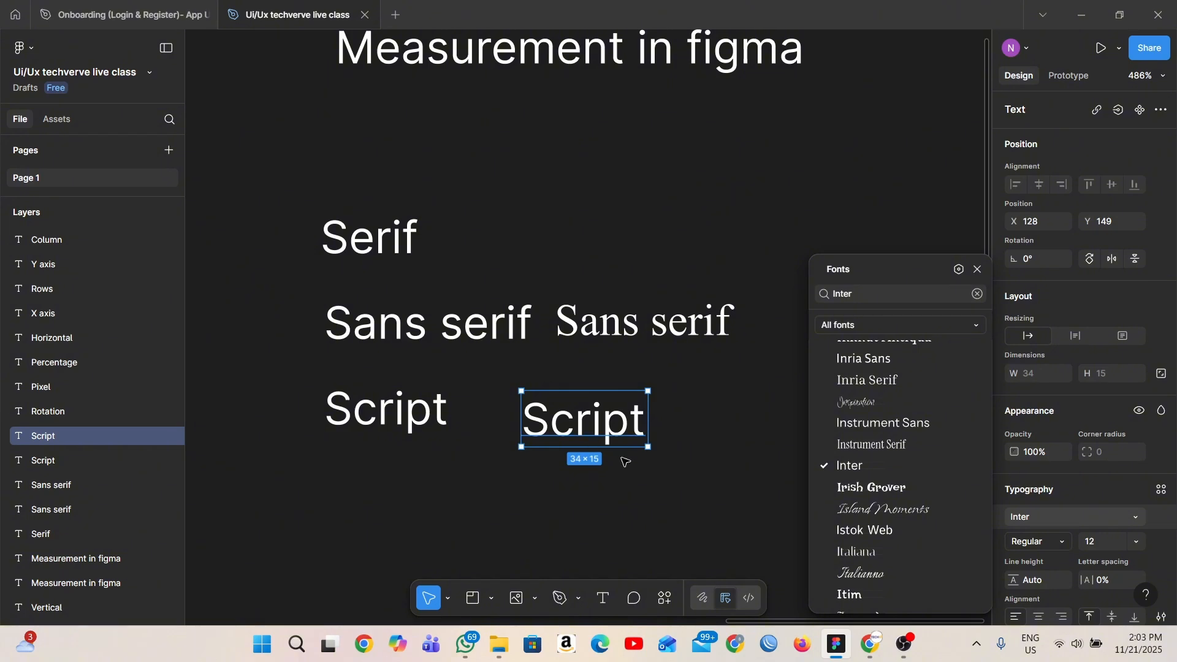
- Search the fonts for "paci" and set the copied "Script" text to Pacifico
{"action": "left_click", "coordinate": [894, 301]}
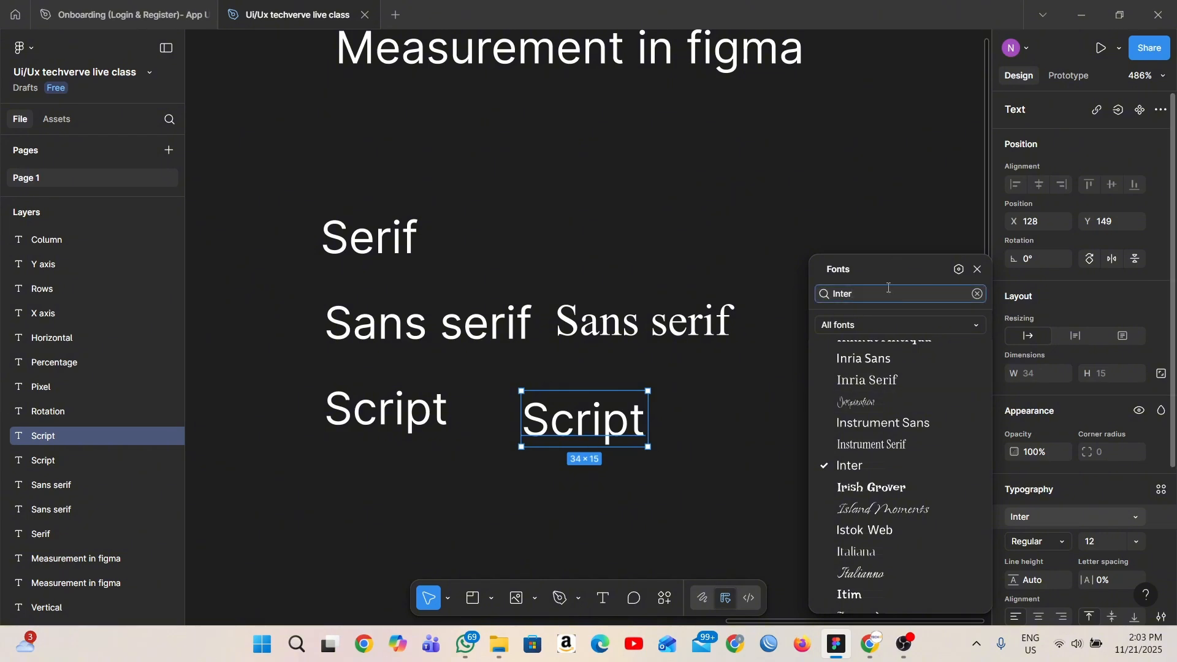
{"action": "double_click", "coordinate": [931, 287]}
{"action": "type", "text": "paci"}
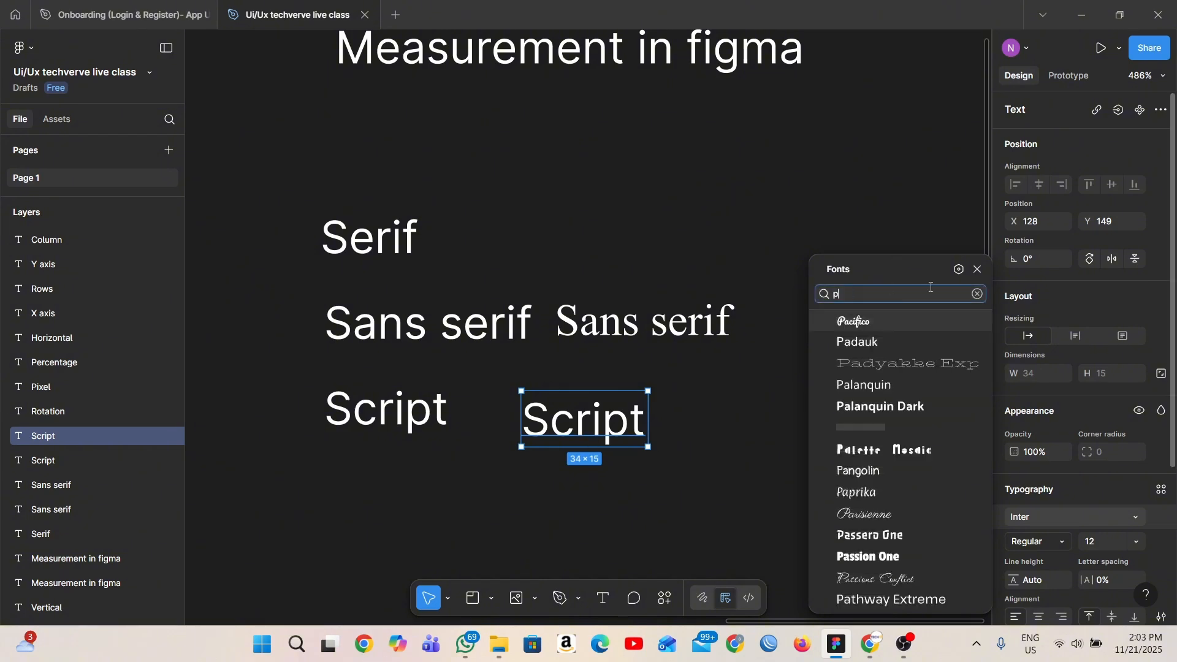
{"action": "left_click", "coordinate": [906, 325]}
{"action": "scroll", "coordinate": [601, 509], "scroll_direction": "down", "scroll_amount": 4}
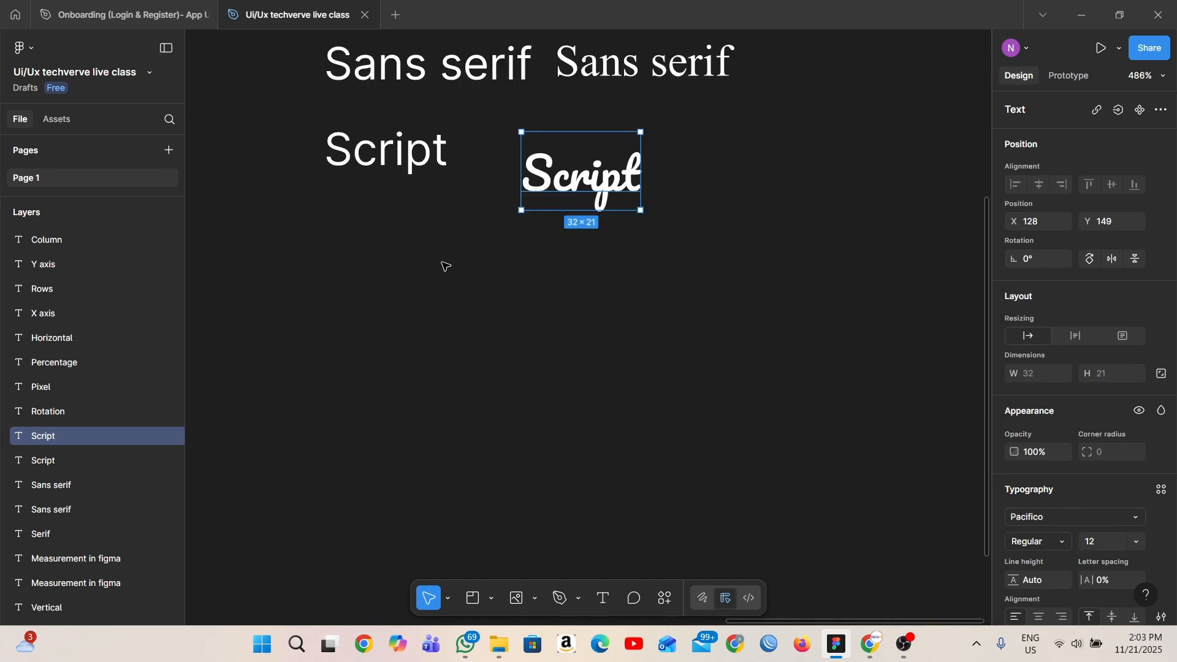
{"action": "scroll", "coordinate": [446, 266], "scroll_direction": "up", "scroll_amount": 2}
{"action": "scroll", "coordinate": [681, 322], "scroll_direction": "up", "scroll_amount": 2}
{"action": "scroll", "coordinate": [682, 322], "scroll_direction": "down", "scroll_amount": 3}
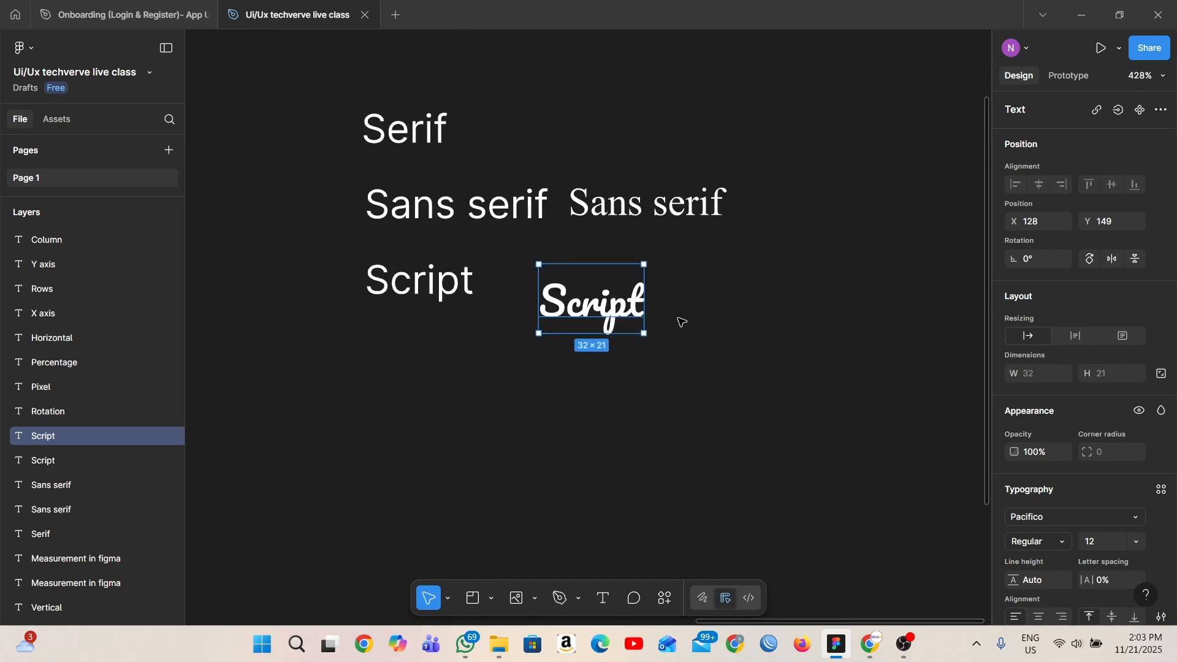
- Delete the Times New Roman "Sans serif" copy and the Pacifico "Script" copy beside the originals
{"action": "scroll", "coordinate": [682, 322], "scroll_direction": "down", "scroll_amount": 2}
{"action": "scroll", "coordinate": [559, 104], "scroll_direction": "up", "scroll_amount": 1}
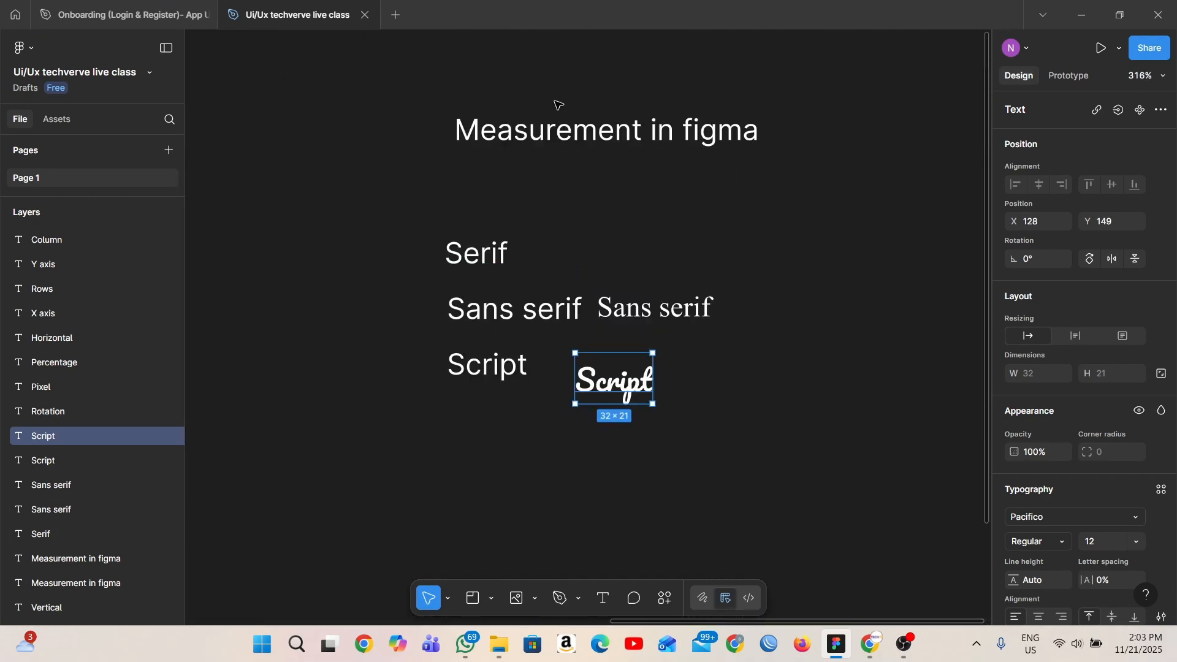
{"action": "left_click", "coordinate": [587, 140]}
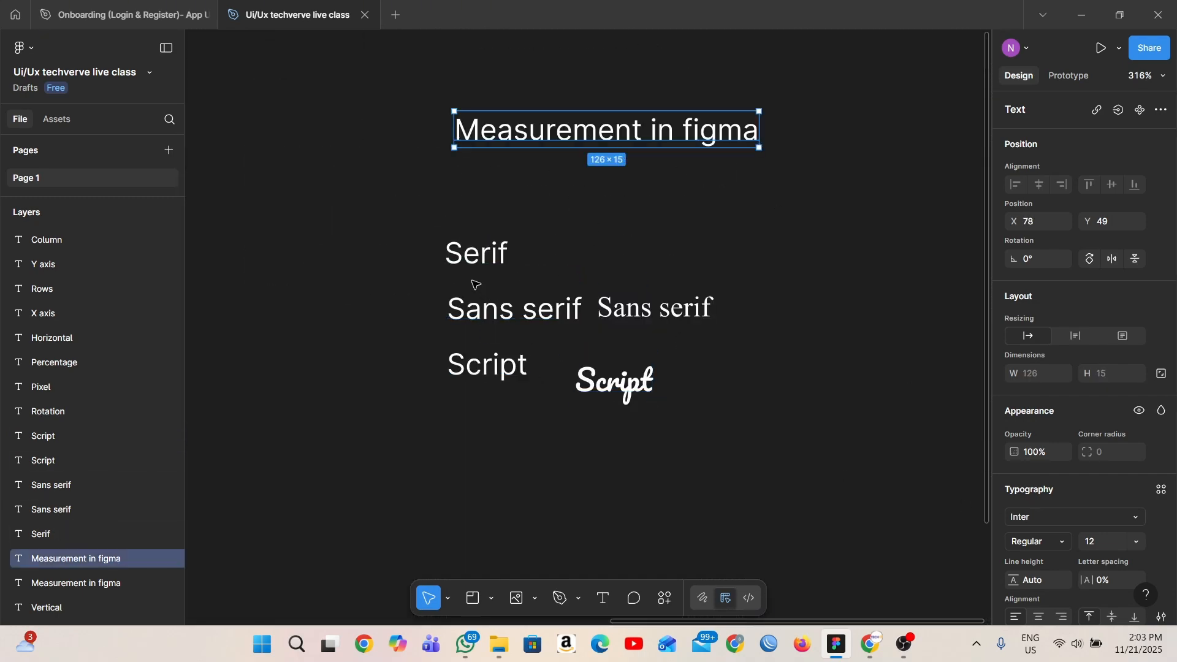
{"action": "scroll", "coordinate": [667, 313], "scroll_direction": "up", "scroll_amount": 5}
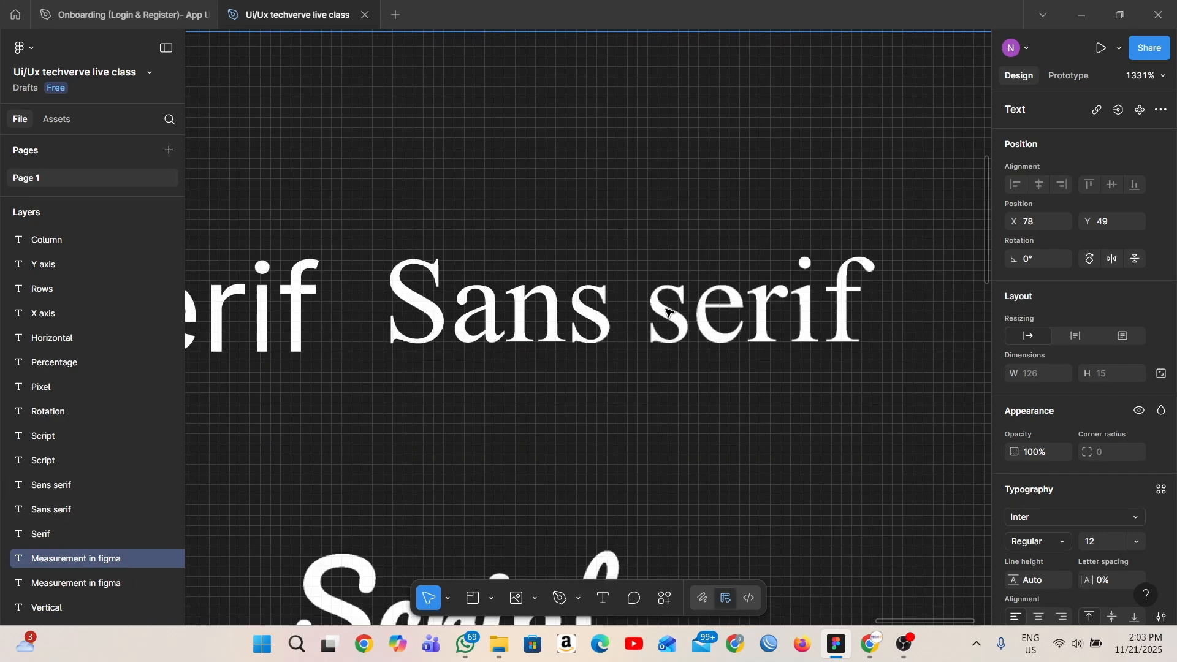
{"action": "scroll", "coordinate": [650, 343], "scroll_direction": "down", "scroll_amount": 4}
{"action": "left_click", "coordinate": [627, 421]}
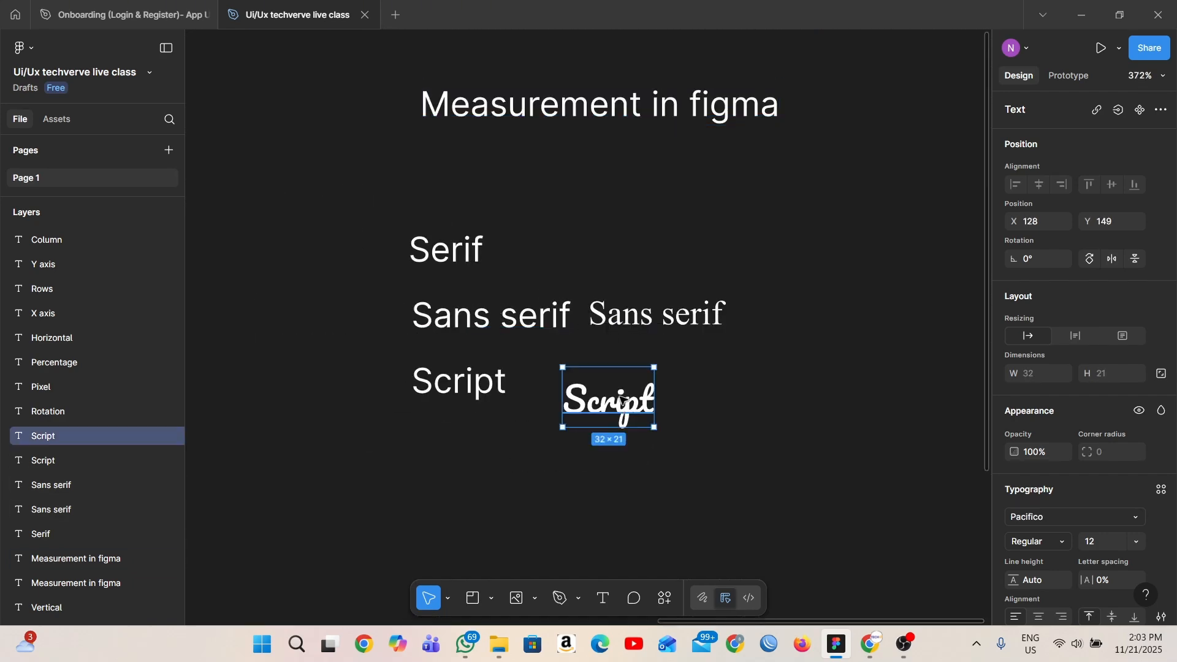
{"action": "left_click", "coordinate": [652, 312], "text": "shift"}
{"action": "key", "text": "Delete"}
- Examine the available text styles and the font list for the large-view "Measurement in figma" heading above "Serif"
{"action": "scroll", "coordinate": [623, 337], "scroll_direction": "up", "scroll_amount": 4}
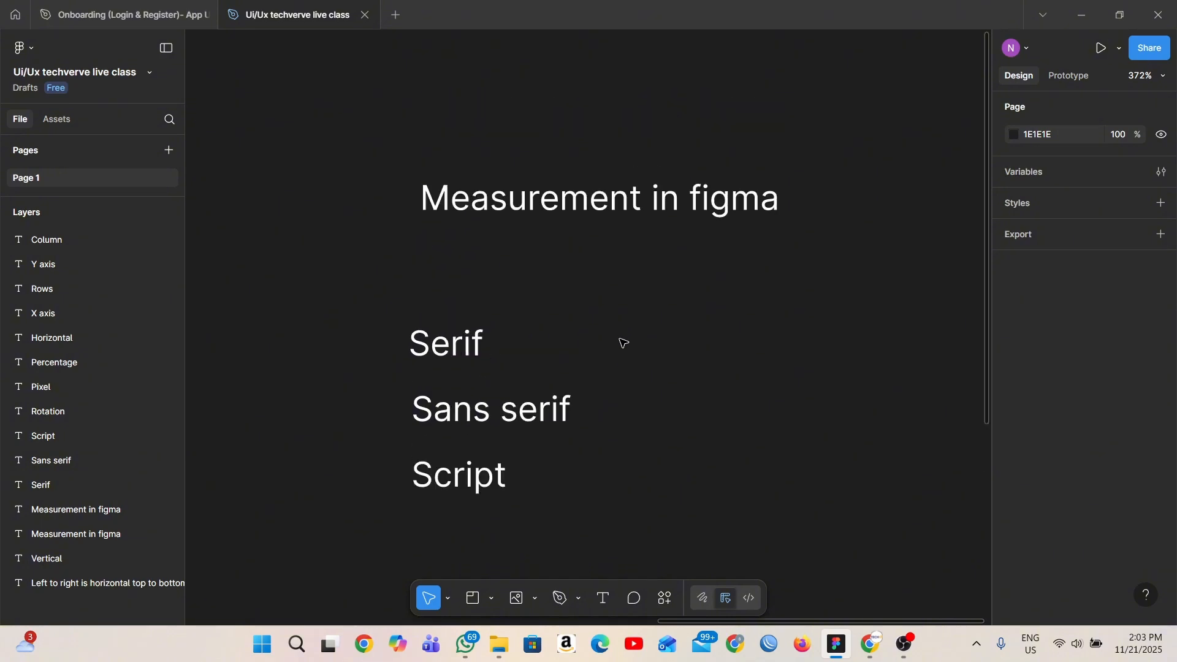
{"action": "left_click", "coordinate": [594, 222]}
{"action": "scroll", "coordinate": [594, 220], "scroll_direction": "right", "scroll_amount": 2}
{"action": "scroll", "coordinate": [593, 219], "scroll_direction": "right", "scroll_amount": 2}
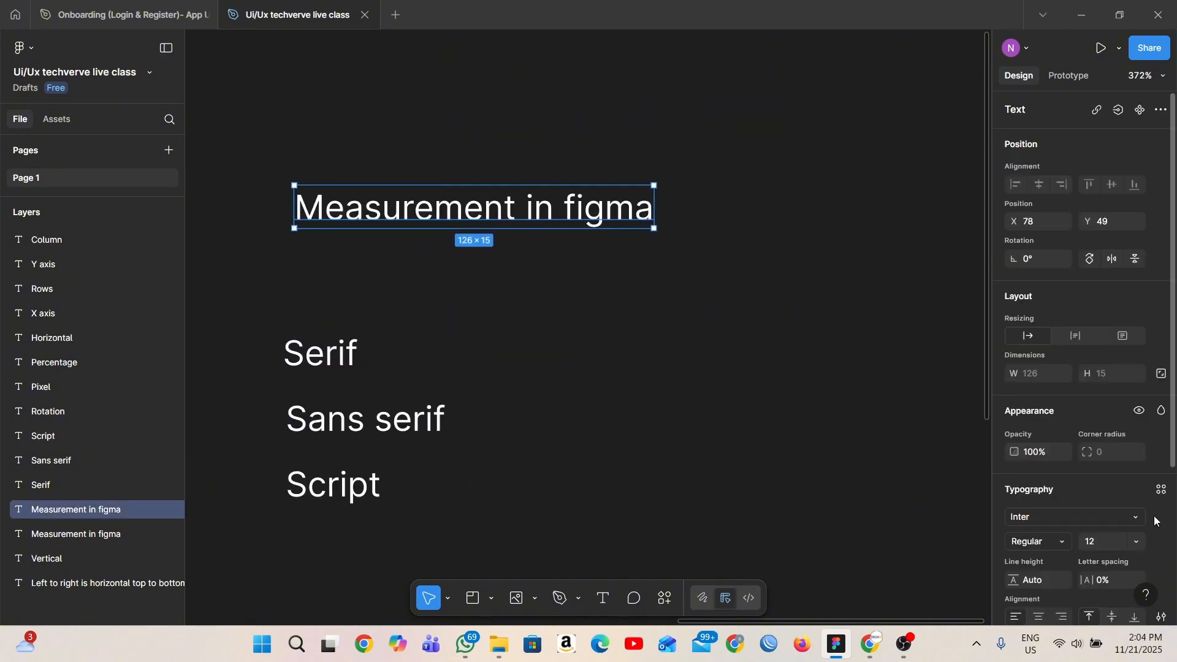
{"action": "scroll", "coordinate": [1171, 268], "scroll_direction": "down", "scroll_amount": 4}
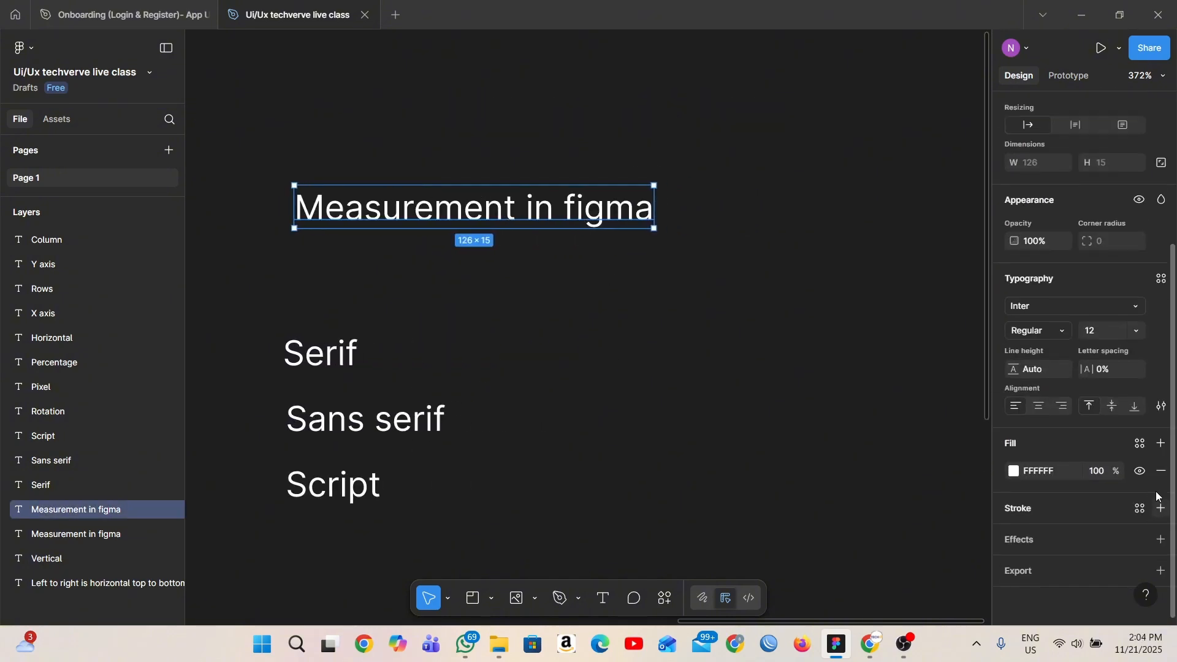
{"action": "left_click", "coordinate": [1161, 277]}
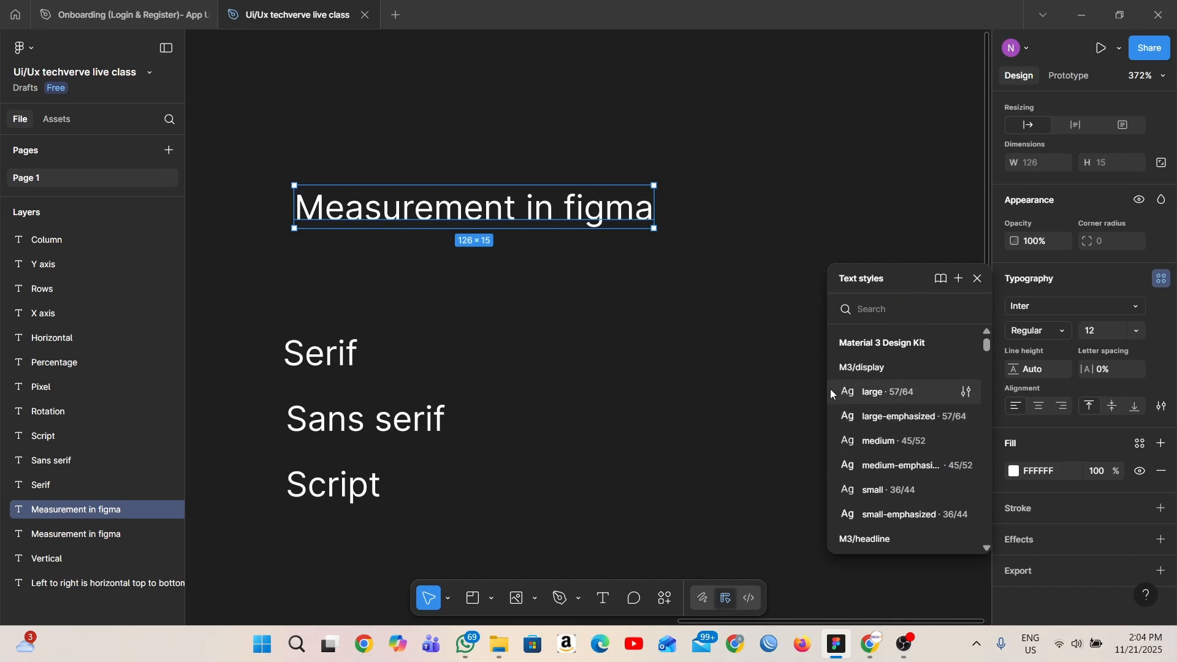
{"action": "left_click", "coordinate": [772, 371]}
{"action": "left_click", "coordinate": [626, 213]}
{"action": "scroll", "coordinate": [1161, 419], "scroll_direction": "down", "scroll_amount": 4}
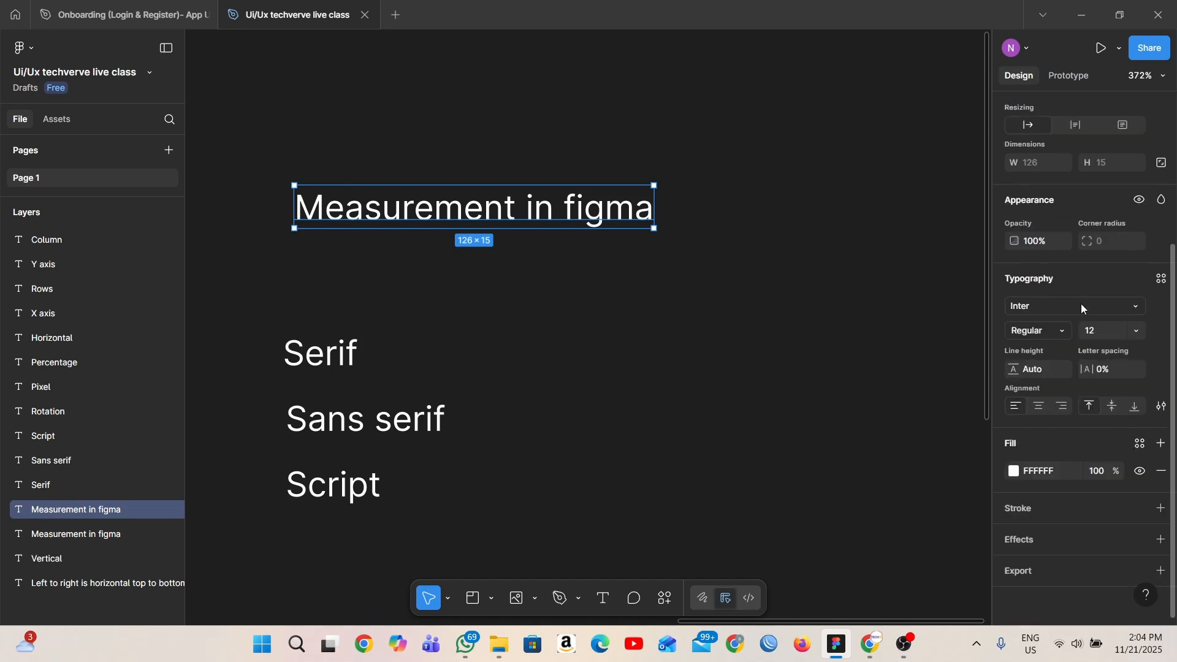
{"action": "left_click", "coordinate": [1082, 308]}
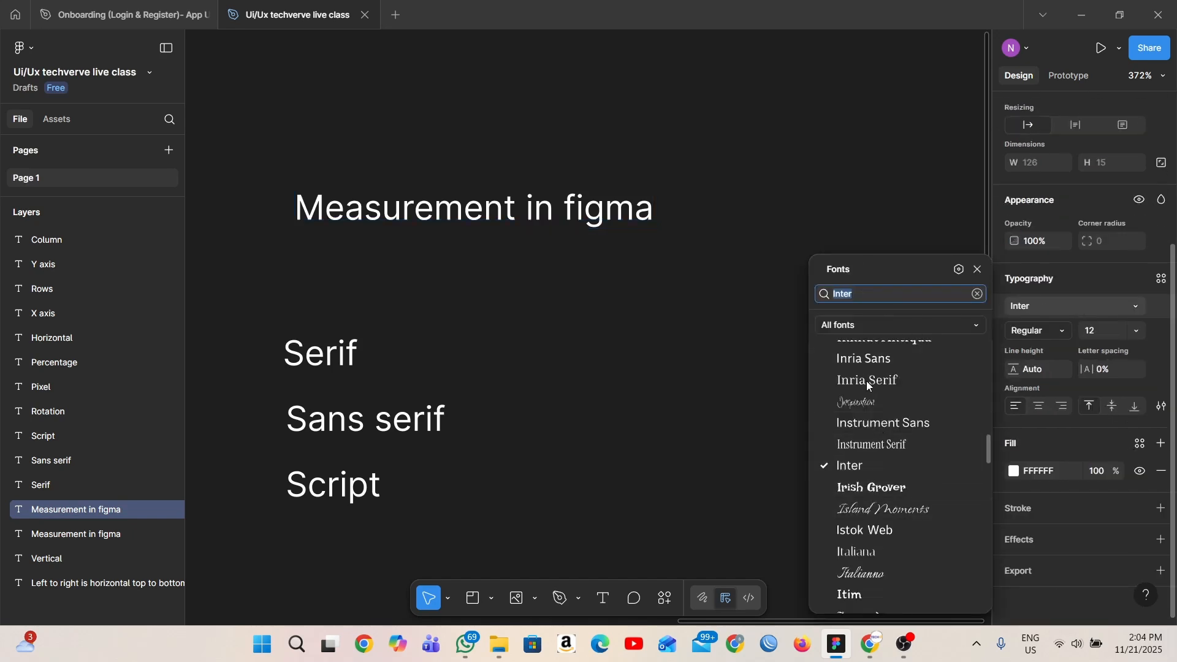
{"action": "left_click", "coordinate": [829, 160]}
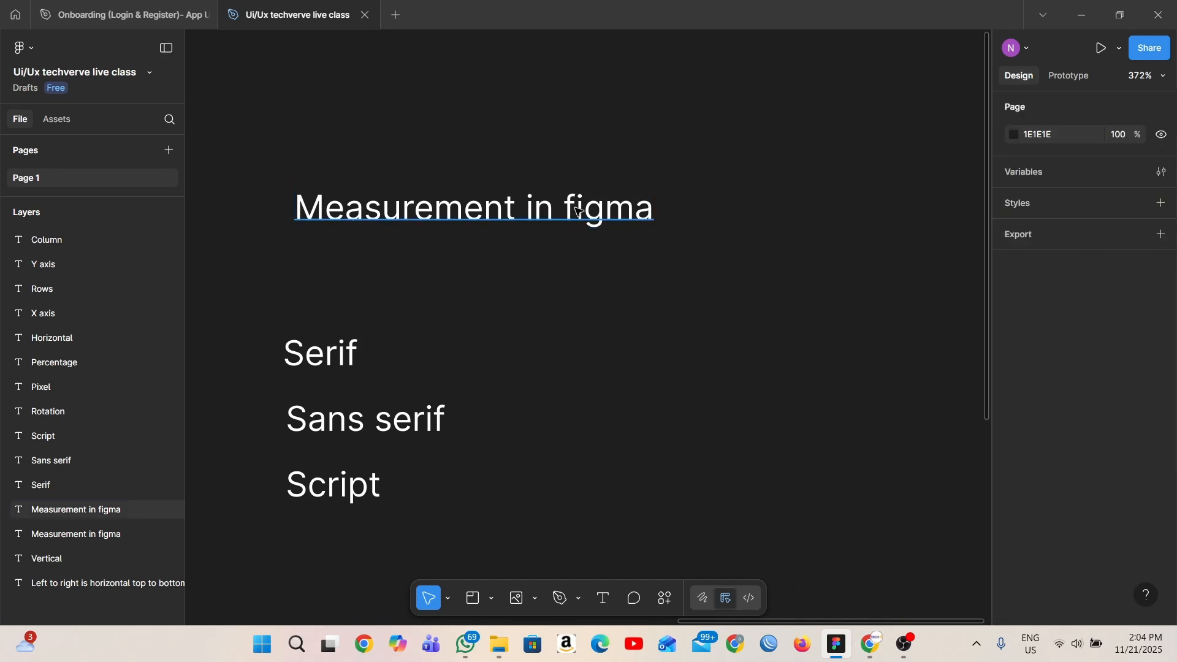
- Review the weight and italic options for the "Measurement in figma" heading and the library variables that can be applied to its weight
{"action": "left_click", "coordinate": [574, 227]}
{"action": "scroll", "coordinate": [1054, 517], "scroll_direction": "down", "scroll_amount": 5}
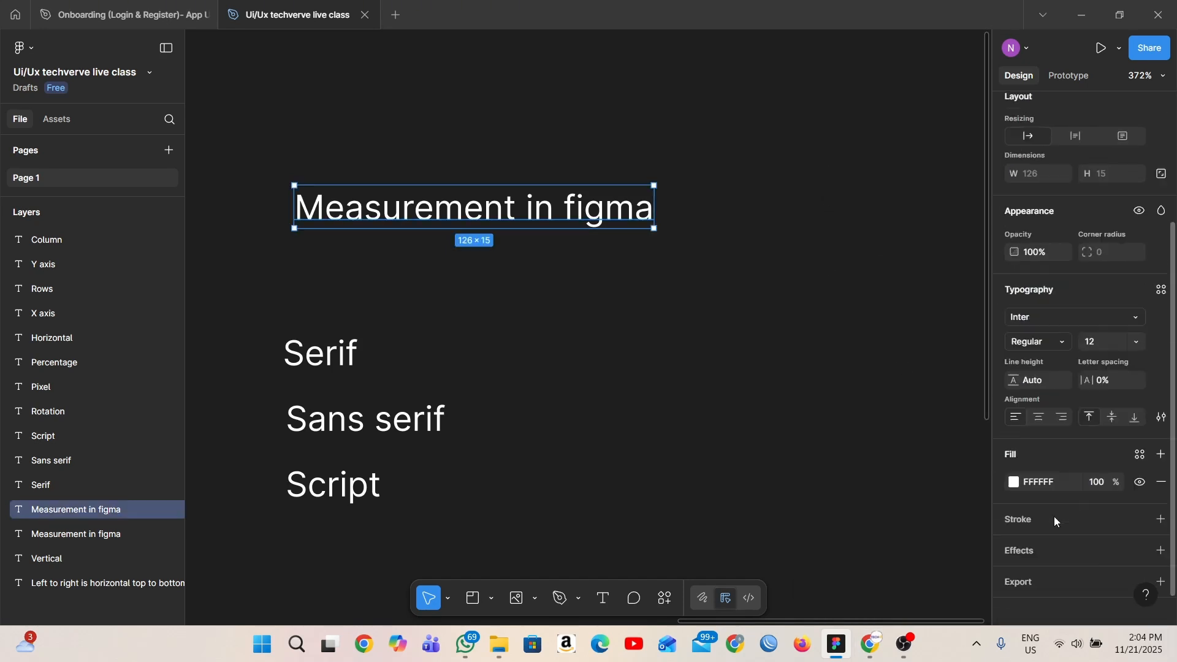
{"action": "left_click", "coordinate": [1065, 328]}
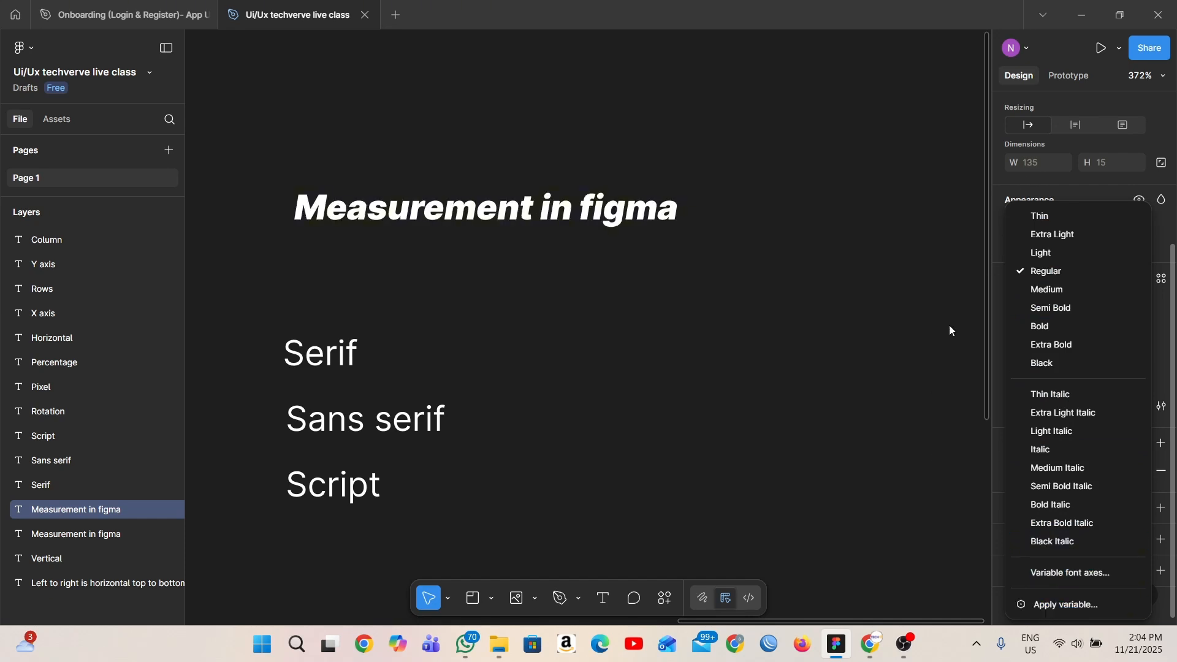
{"action": "left_click", "coordinate": [1053, 608]}
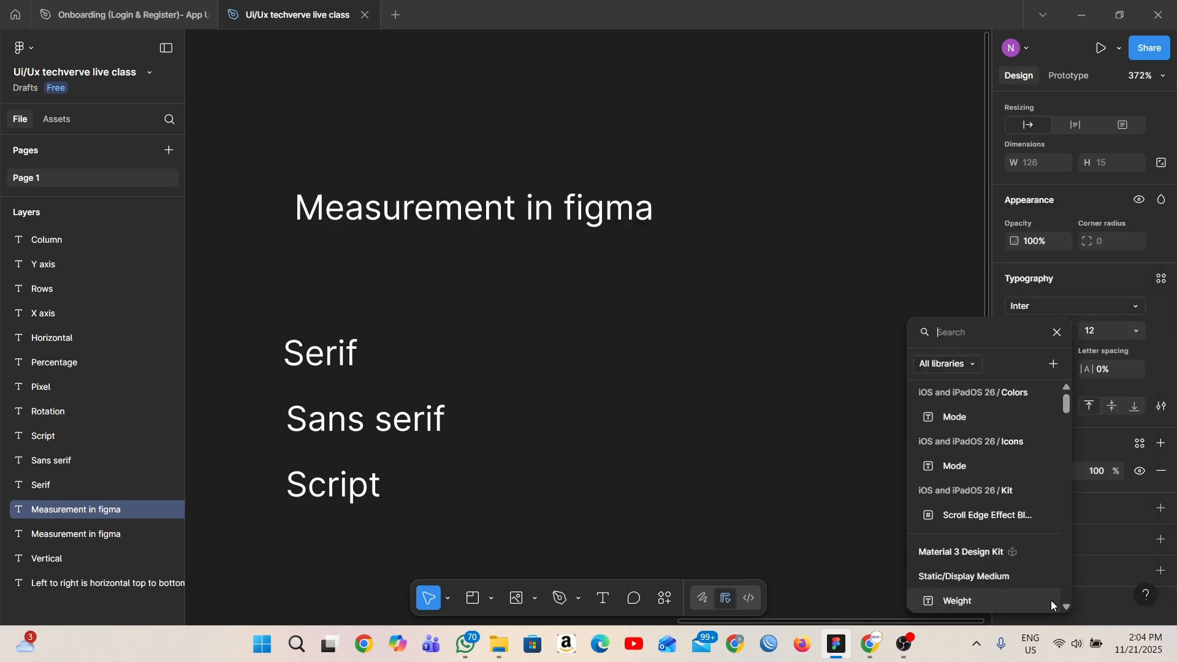
{"action": "left_click", "coordinate": [1056, 333]}
{"action": "left_click", "coordinate": [1068, 332]}
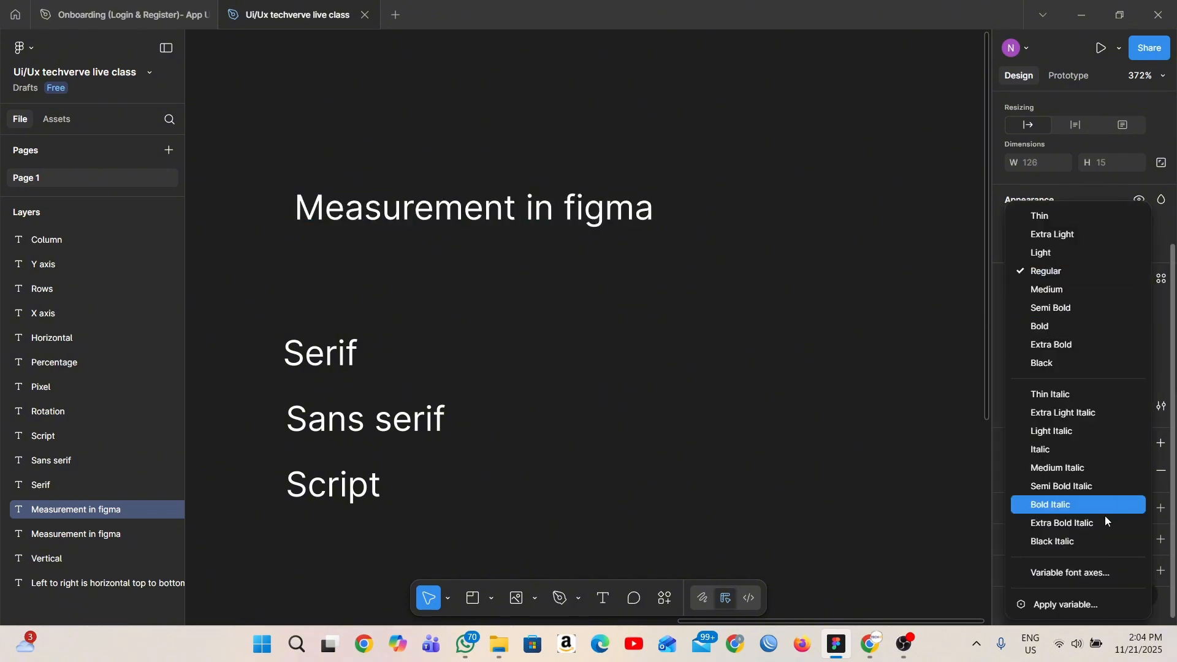
{"action": "left_click", "coordinate": [1046, 604]}
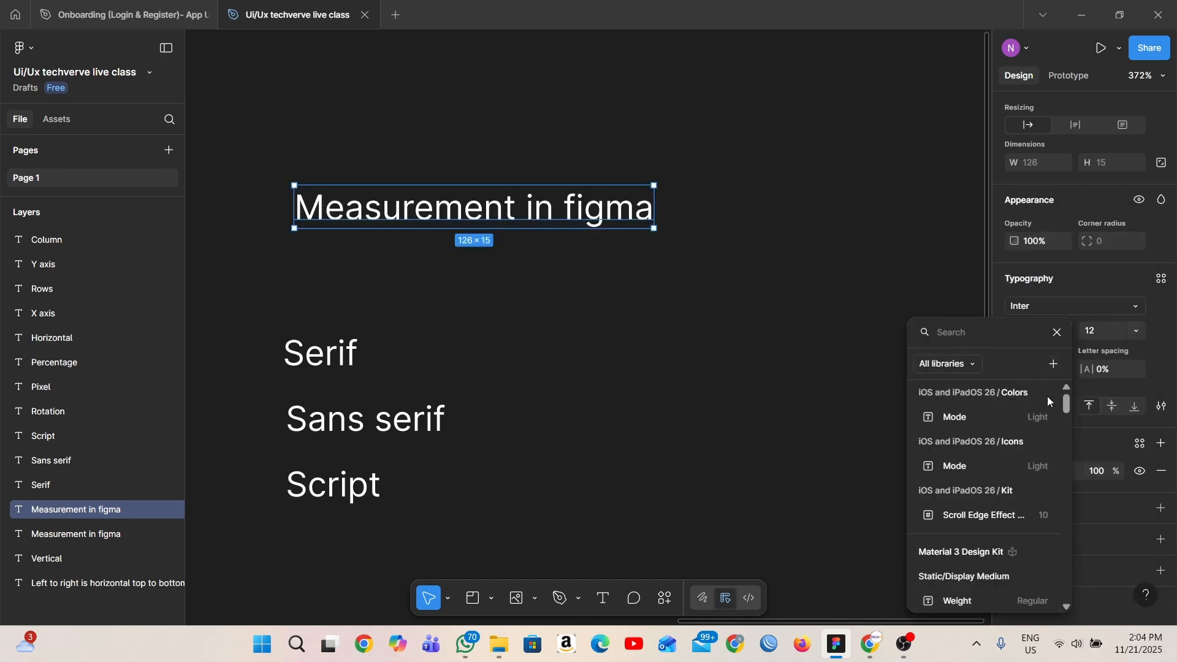
{"action": "scroll", "coordinate": [984, 473], "scroll_direction": "down", "scroll_amount": 2}
{"action": "scroll", "coordinate": [975, 454], "scroll_direction": "up", "scroll_amount": 2}
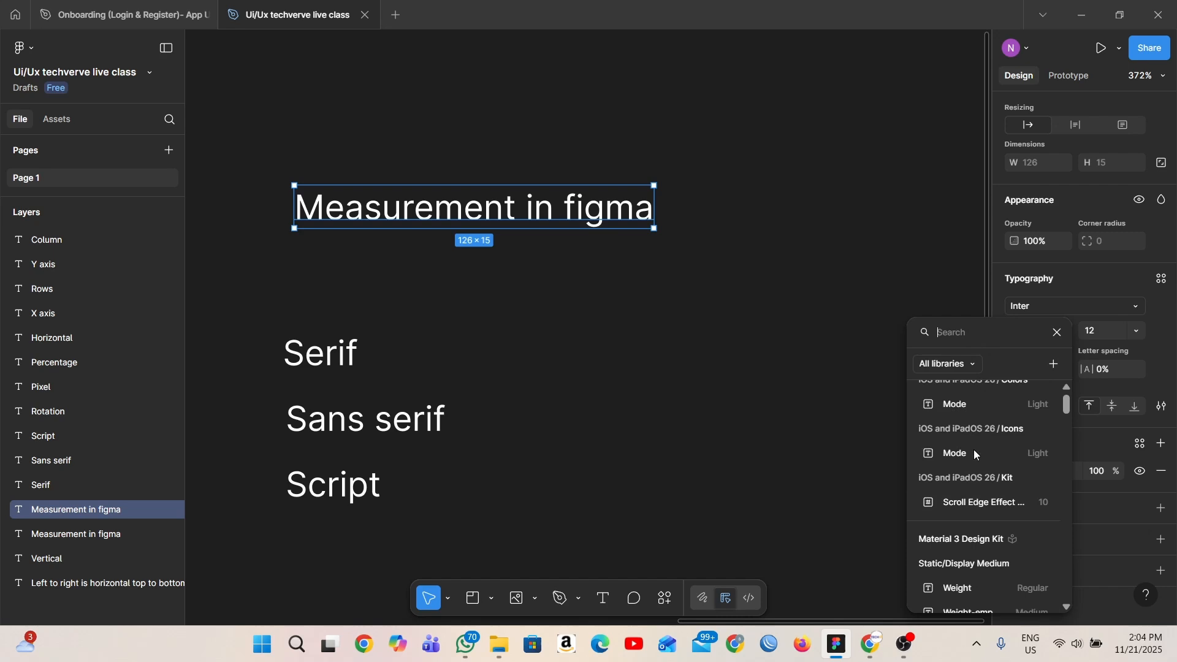
{"action": "left_click", "coordinate": [904, 300]}
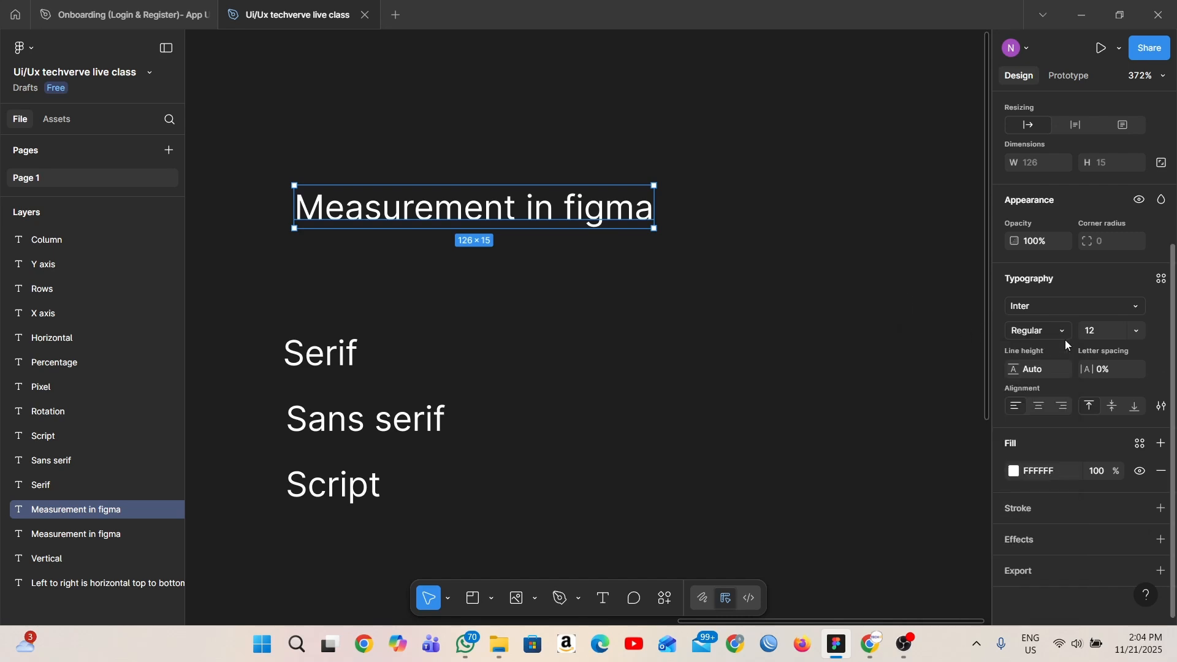
{"action": "left_click", "coordinate": [1065, 337]}
{"action": "left_click", "coordinate": [882, 179]}
- Set the "Measurement in figma" heading's font size to 36, its line height to 121.4% and its letter spacing to 3%
{"action": "left_click", "coordinate": [1136, 332]}
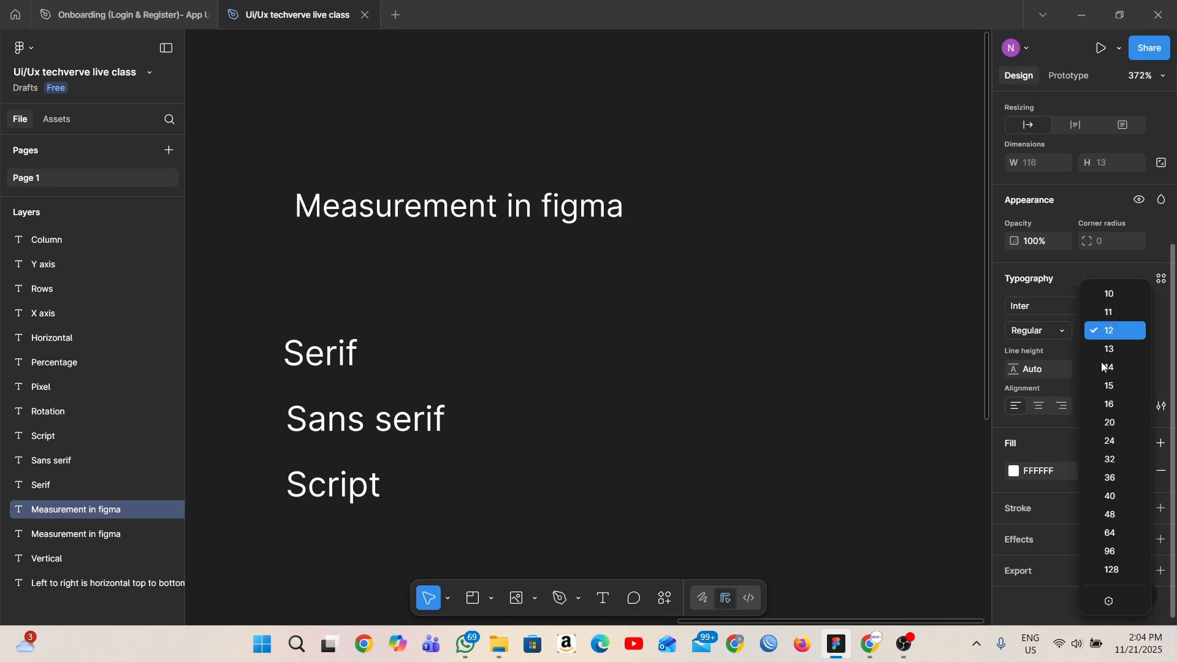
{"action": "left_click", "coordinate": [1104, 477]}
{"action": "scroll", "coordinate": [772, 301], "scroll_direction": "down", "scroll_amount": 3}
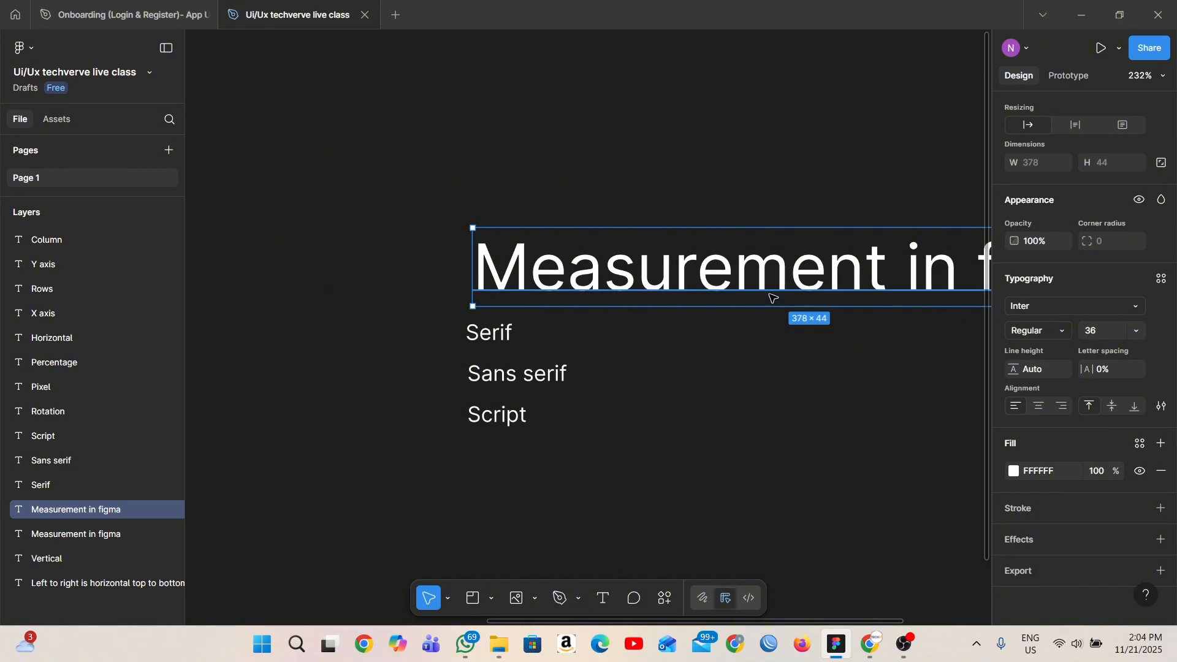
{"action": "scroll", "coordinate": [770, 297], "scroll_direction": "right", "scroll_amount": 5}
{"action": "scroll", "coordinate": [770, 297], "scroll_direction": "down", "scroll_amount": 1}
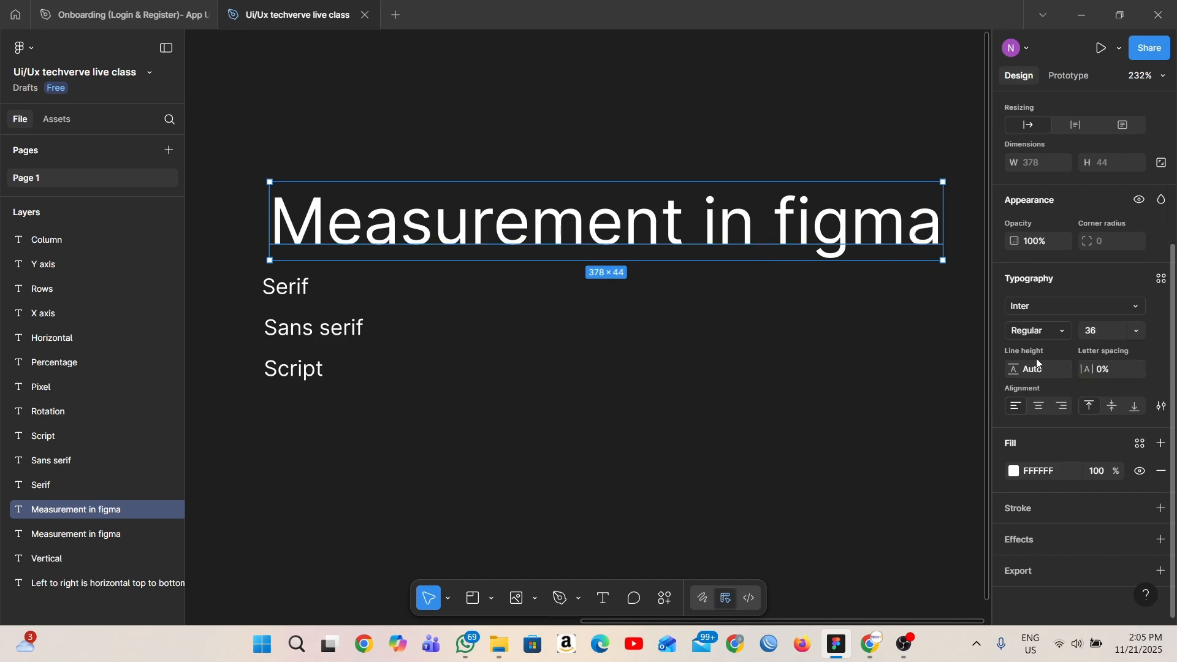
{"action": "left_click_drag", "start_coordinate": [1096, 371], "coordinate": [1050, 365]}
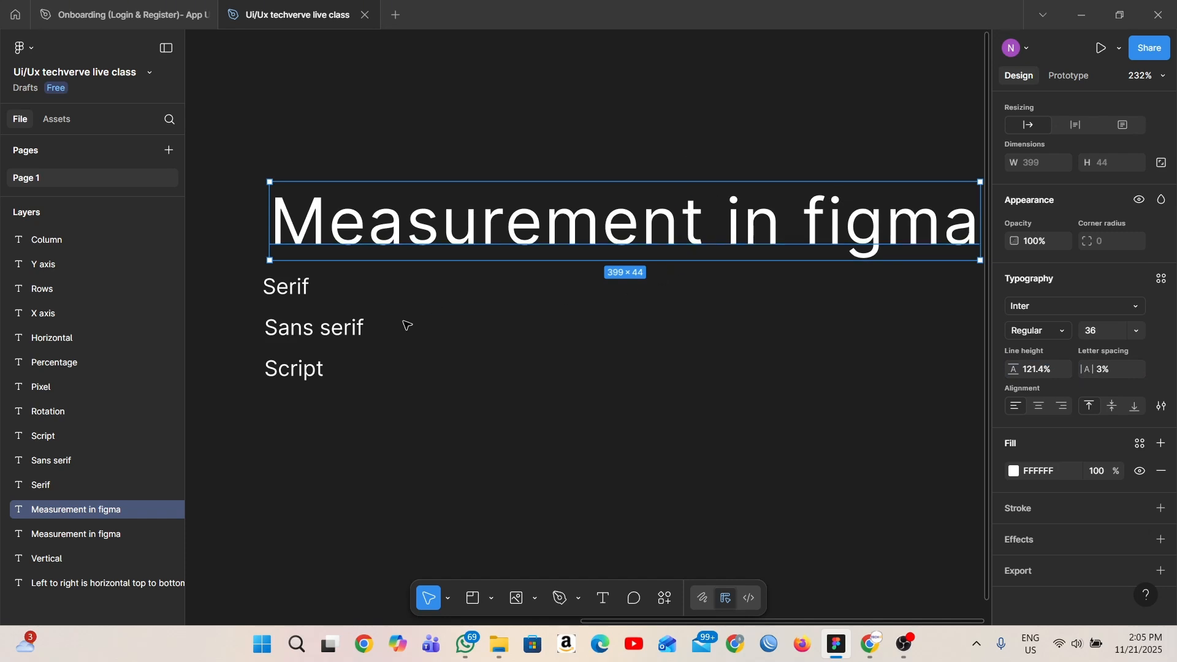
- Select the two-line "Left to right is horizontal top to bottom is vertical" text and set its line height to 30
{"action": "scroll", "coordinate": [720, 319], "scroll_direction": "down", "scroll_amount": 5}
{"action": "scroll", "coordinate": [552, 331], "scroll_direction": "up", "scroll_amount": 4}
{"action": "scroll", "coordinate": [451, 350], "scroll_direction": "up", "scroll_amount": 3}
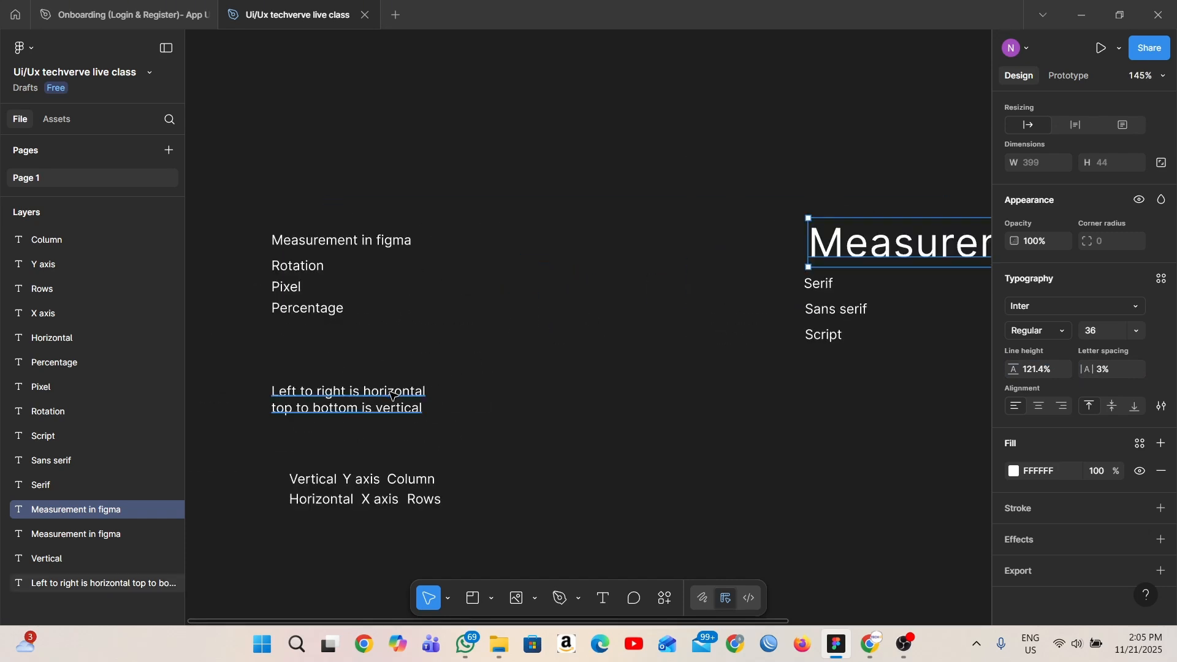
{"action": "left_click", "coordinate": [393, 398]}
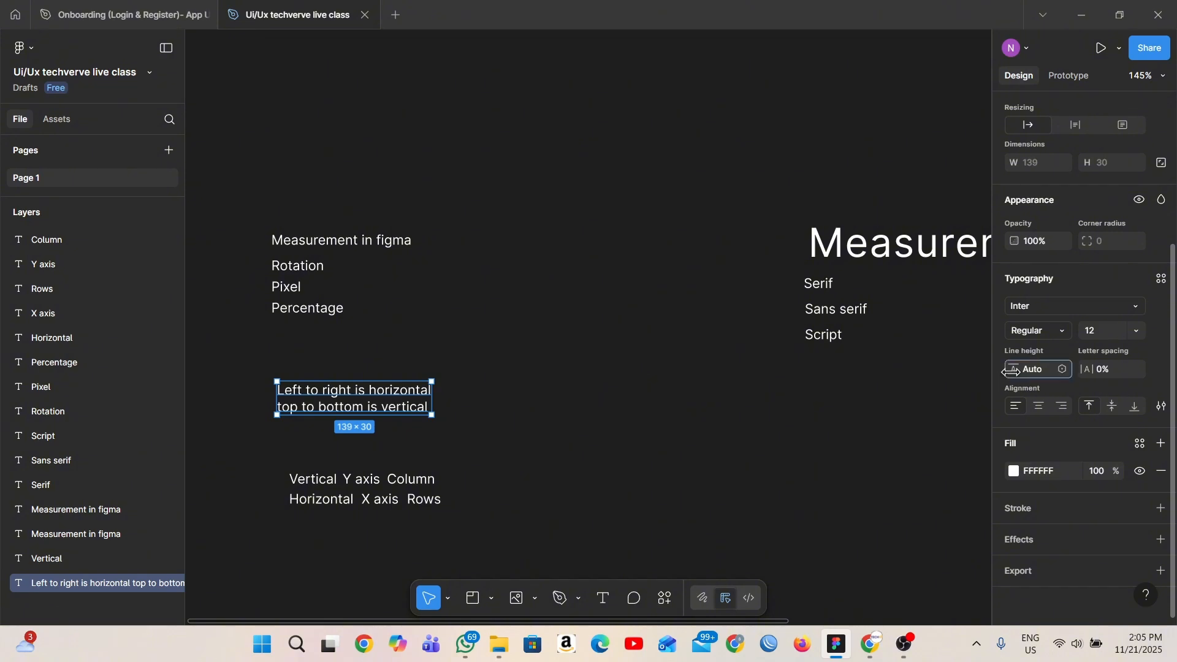
{"action": "left_click_drag", "start_coordinate": [1014, 369], "coordinate": [1017, 369]}
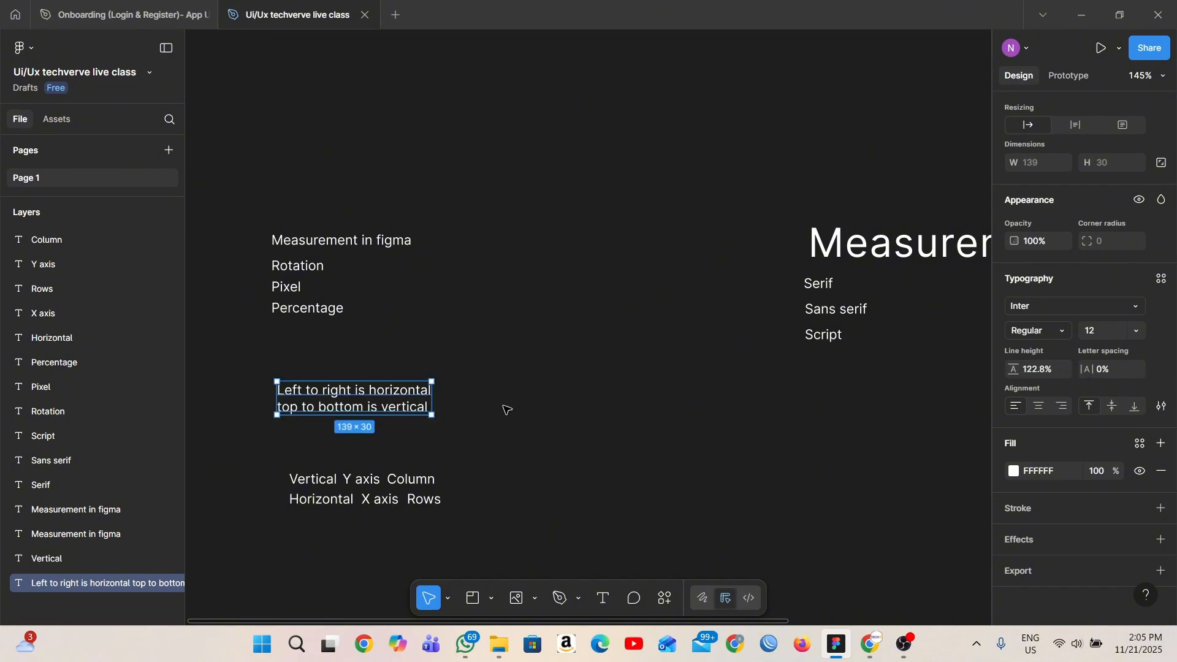
{"action": "scroll", "coordinate": [336, 428], "scroll_direction": "up", "scroll_amount": 6}
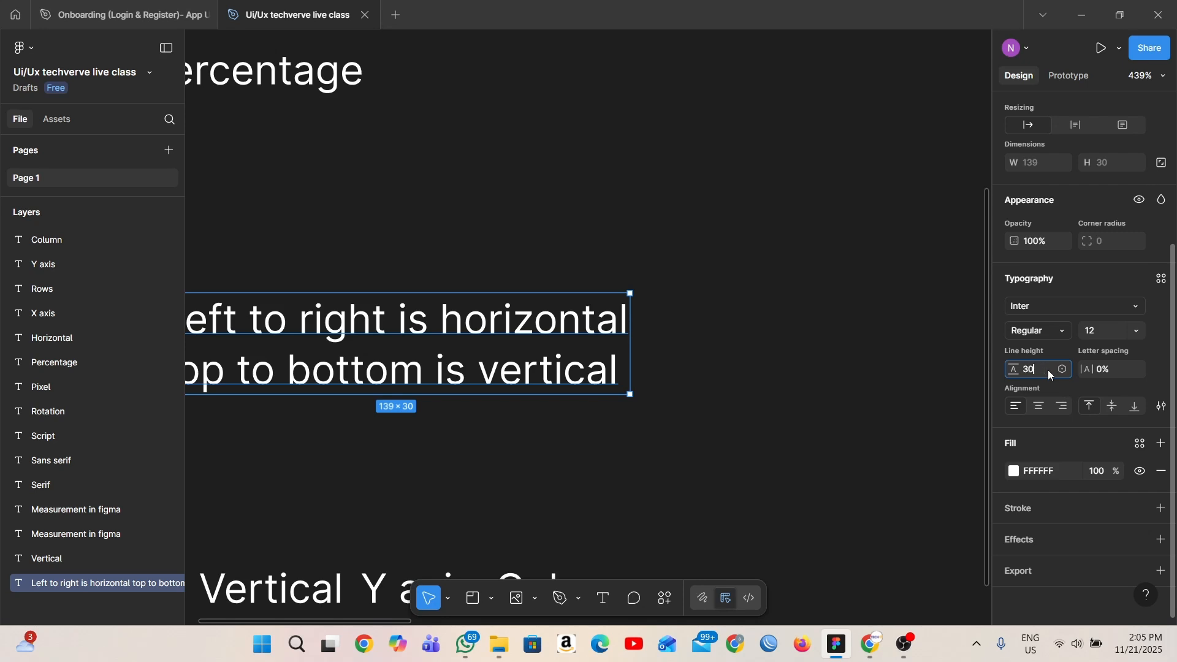
{"action": "key", "text": "Return"}
{"action": "scroll", "coordinate": [853, 362], "scroll_direction": "down", "scroll_amount": 5}
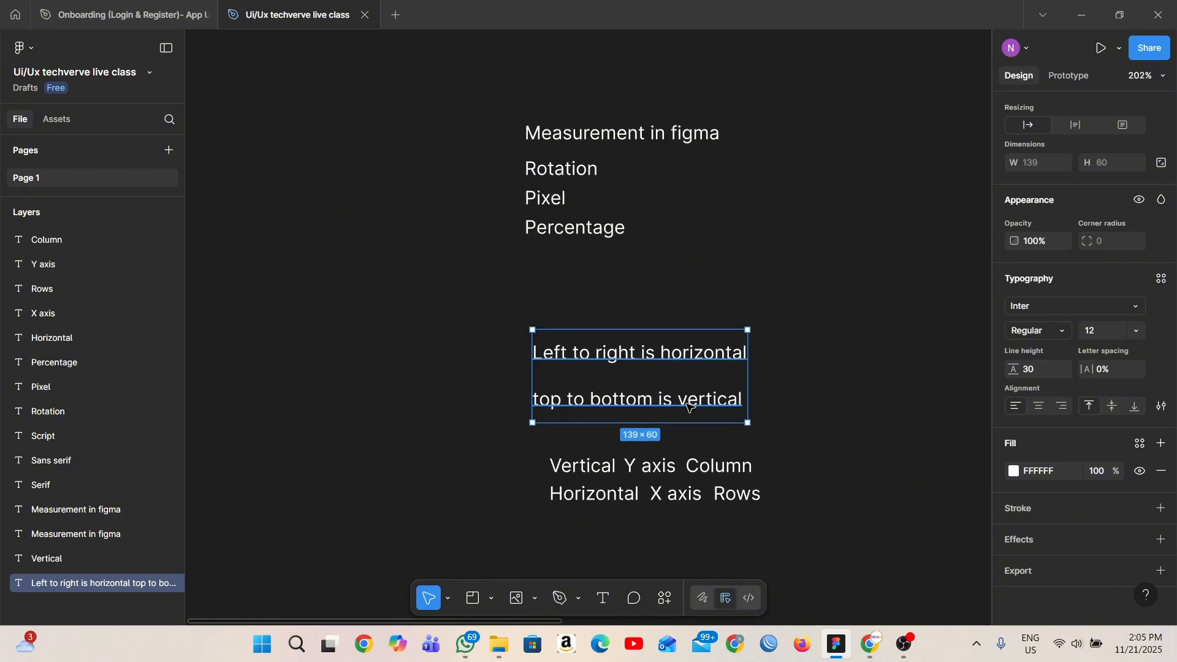
- Set the two-line text's line height to 16, also trying the calculation 12*1.3 before entering 16 again
{"action": "left_click_drag", "start_coordinate": [1014, 369], "coordinate": [988, 365]}
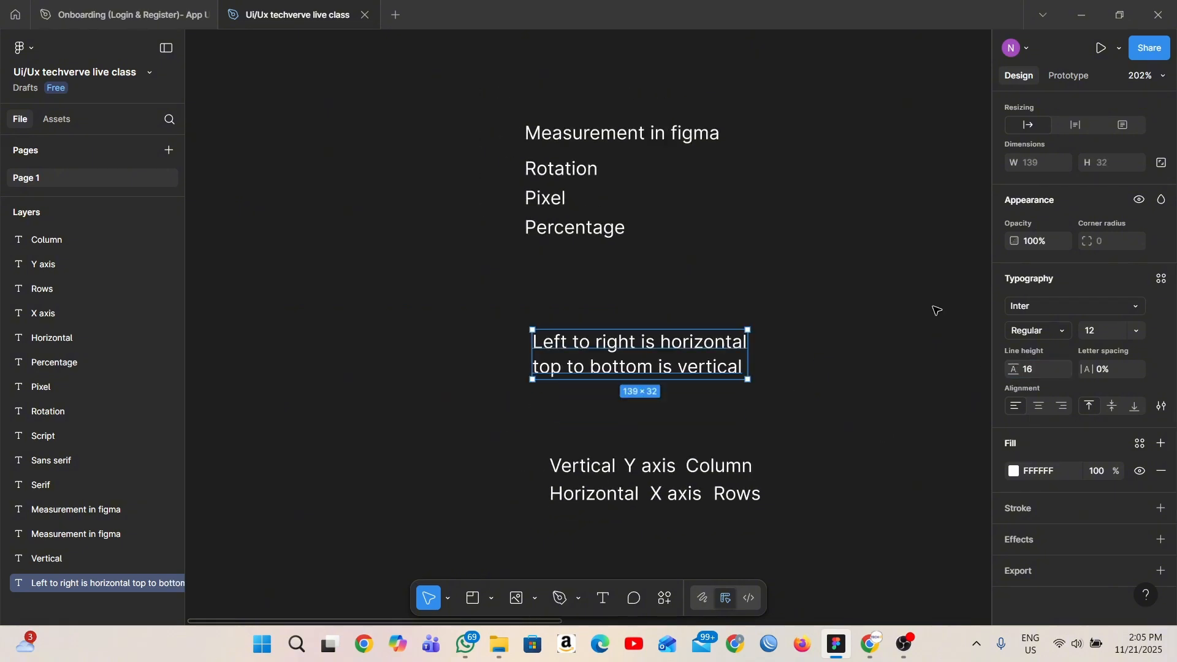
{"action": "scroll", "coordinate": [858, 368], "scroll_direction": "up", "scroll_amount": 2}
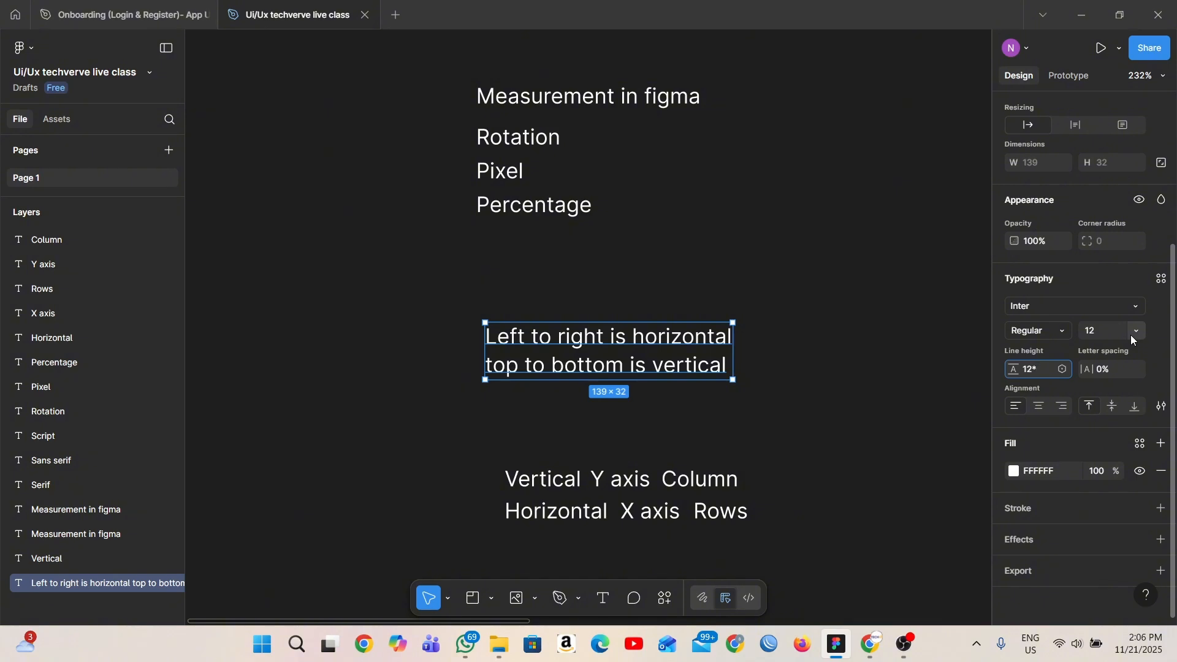
{"action": "type", "text": "1.3"}
{"action": "key", "text": "Return"}
{"action": "type", "text": "16"}
{"action": "key", "text": "Return"}
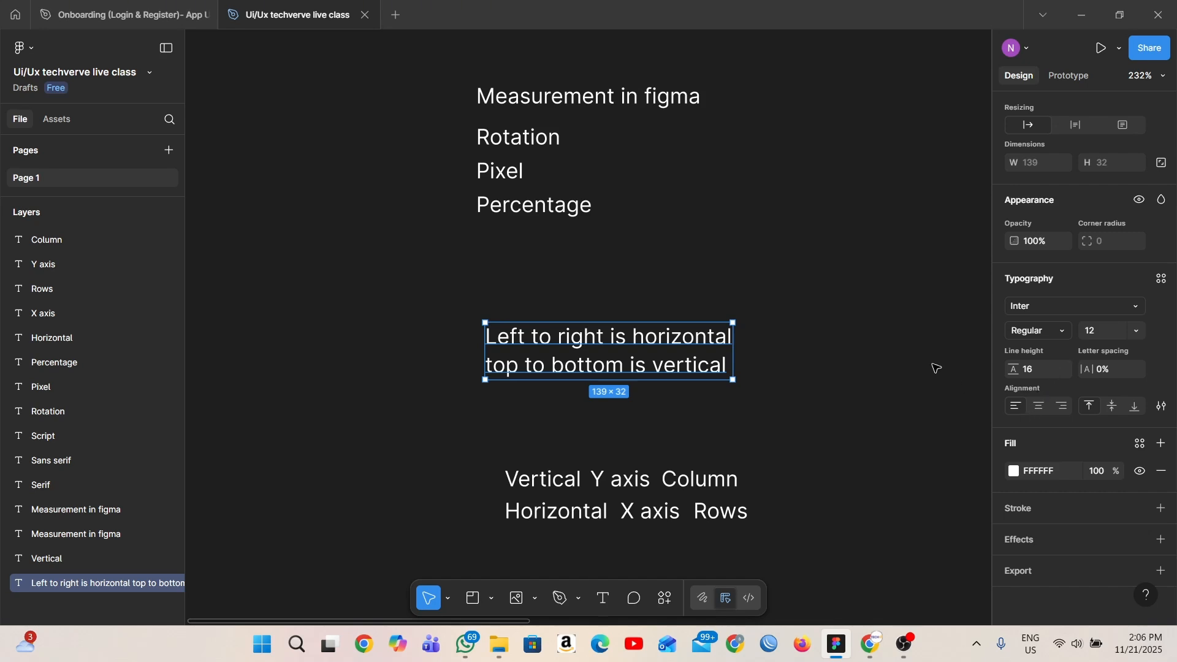
- Draw a fixed-size text box about 190 × 139 in the empty area beside the "Serif" samples and enter "tAUDLAGGFSGZC" in it
{"action": "scroll", "coordinate": [933, 368], "scroll_direction": "down", "scroll_amount": 3}
{"action": "scroll", "coordinate": [1041, 417], "scroll_direction": "up", "scroll_amount": 1}
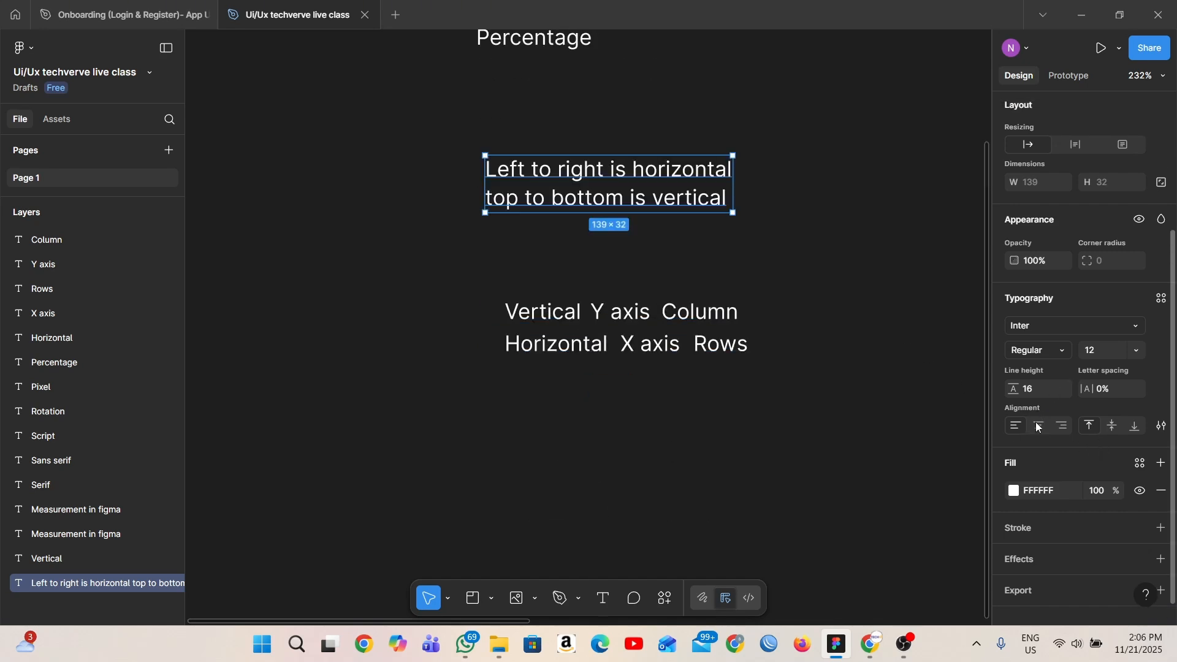
{"action": "scroll", "coordinate": [1142, 421], "scroll_direction": "up", "scroll_amount": 1}
{"action": "scroll", "coordinate": [757, 337], "scroll_direction": "right", "scroll_amount": 3}
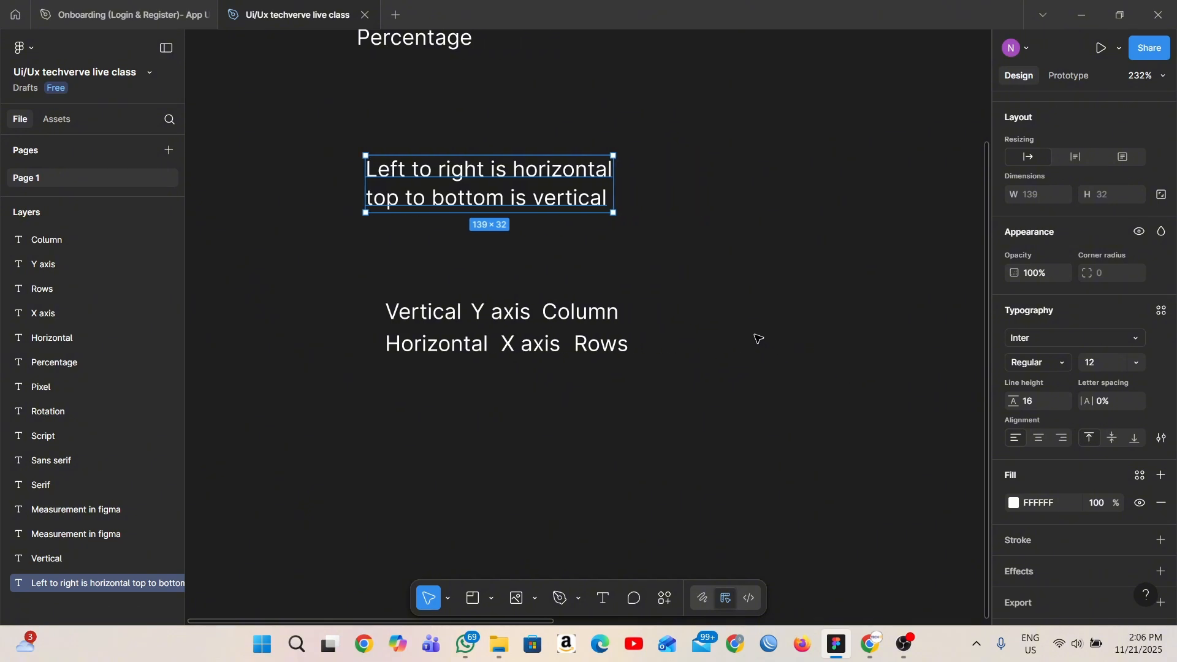
{"action": "scroll", "coordinate": [757, 337], "scroll_direction": "up", "scroll_amount": 3}
{"action": "scroll", "coordinate": [766, 333], "scroll_direction": "right", "scroll_amount": 10}
{"action": "left_click", "coordinate": [610, 307]}
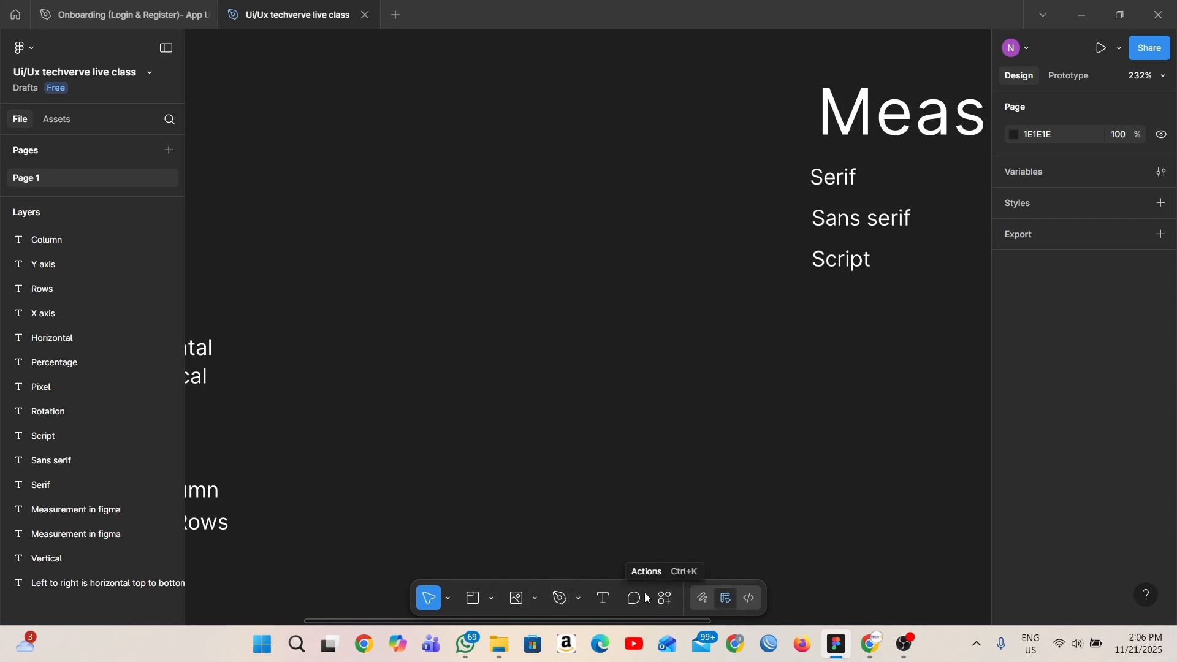
{"action": "left_click", "coordinate": [608, 601]}
{"action": "left_click_drag", "start_coordinate": [399, 144], "coordinate": [739, 391]}
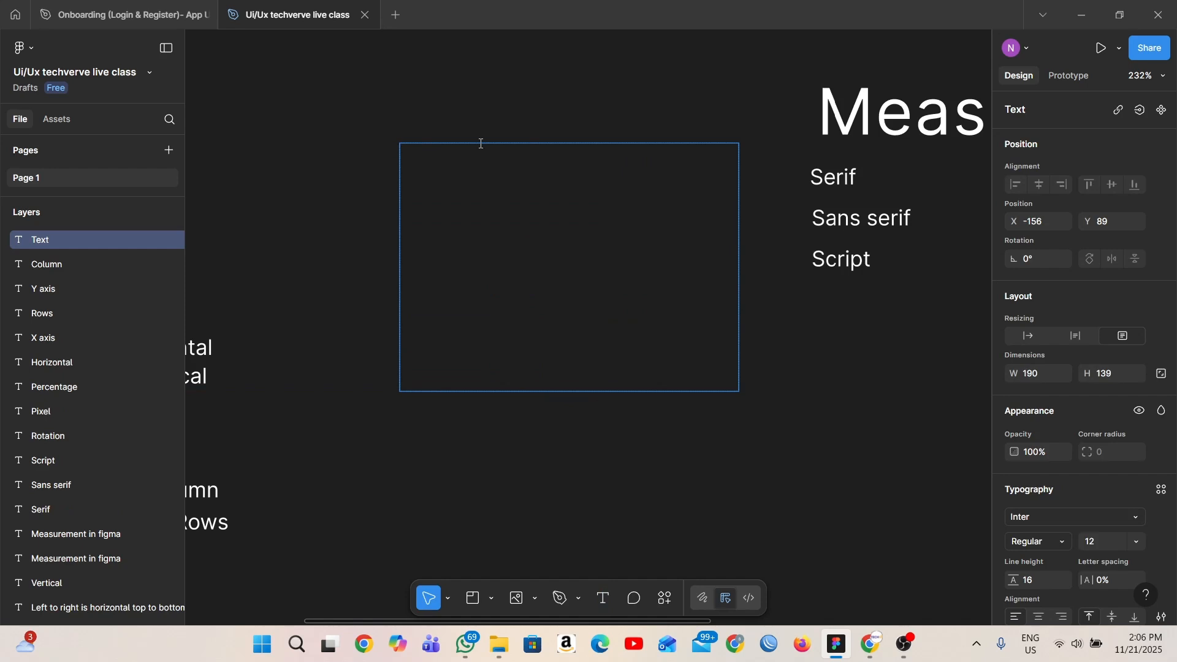
{"action": "type", "text": "tAUDLAGGFSGZC"}
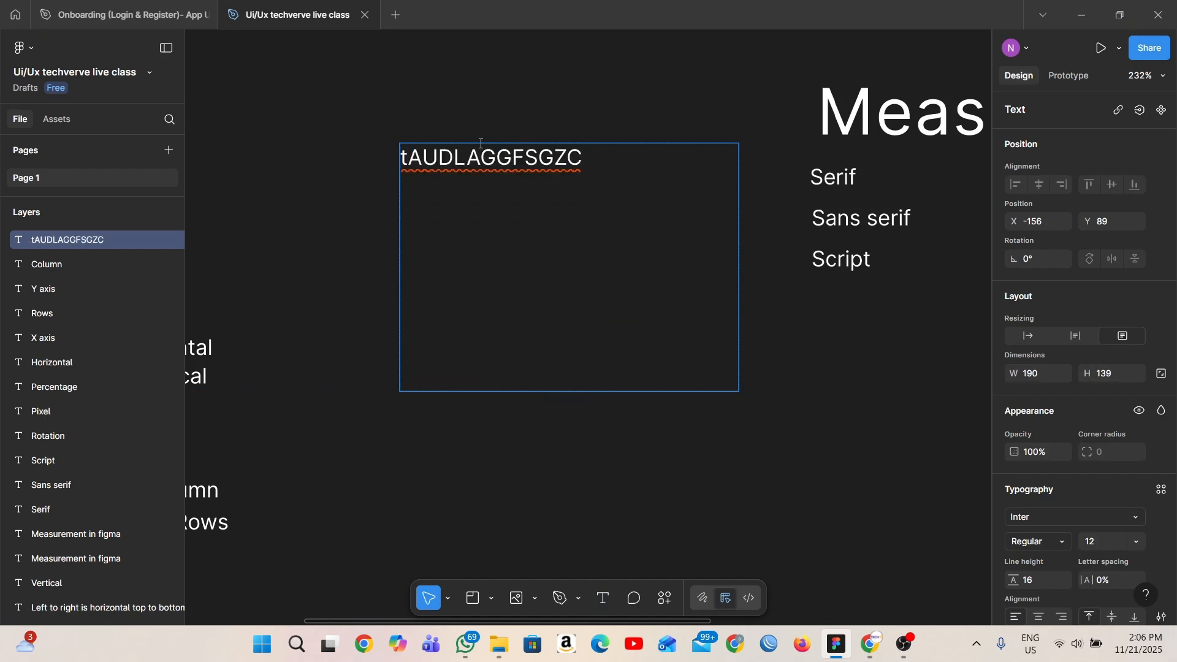
- Delete the fixed-size "tAUDLAGGFSGZC" text box
{"action": "key", "text": "Escape"}
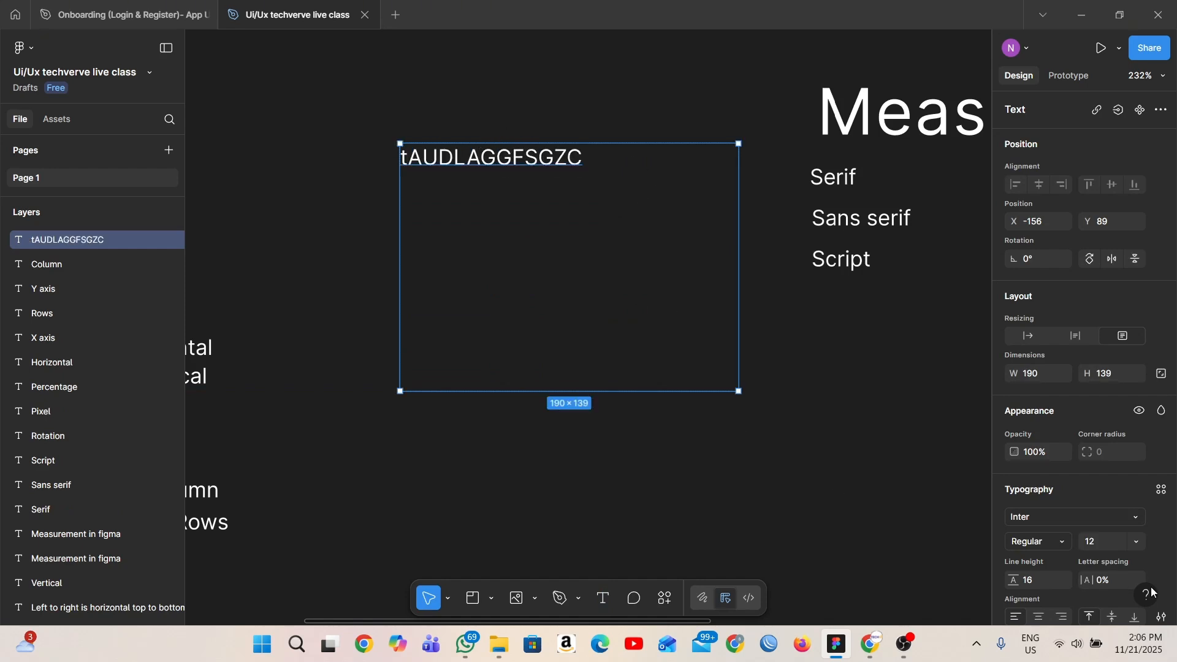
{"action": "scroll", "coordinate": [1153, 592], "scroll_direction": "down", "scroll_amount": 3}
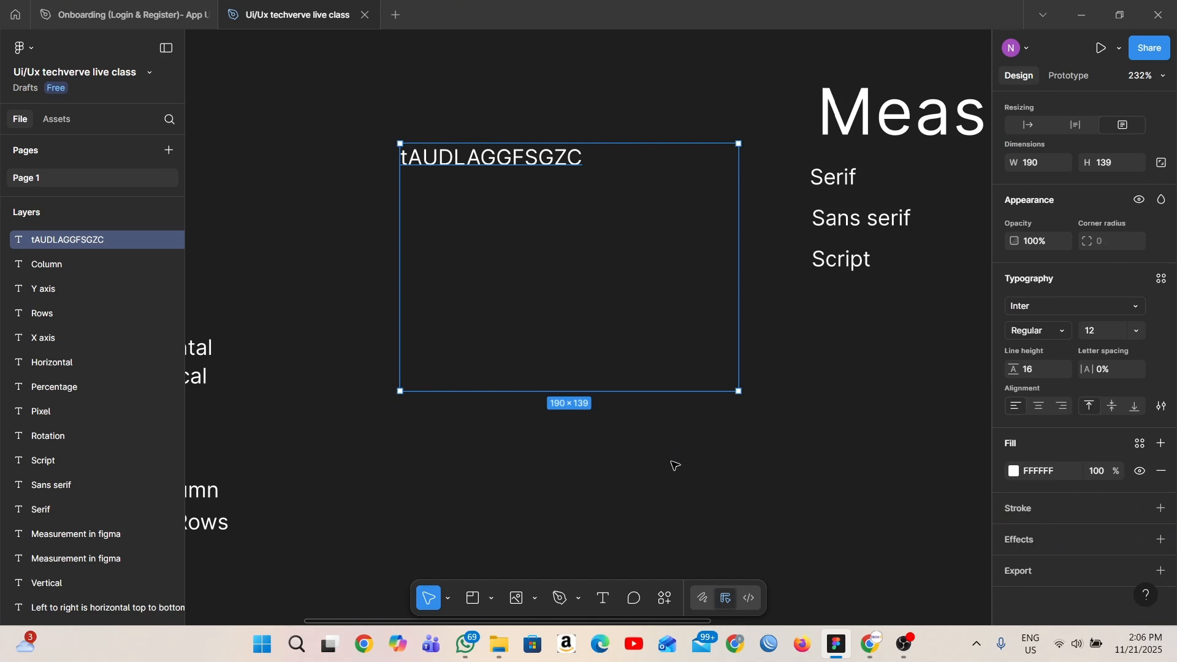
{"action": "key", "text": "Return"}
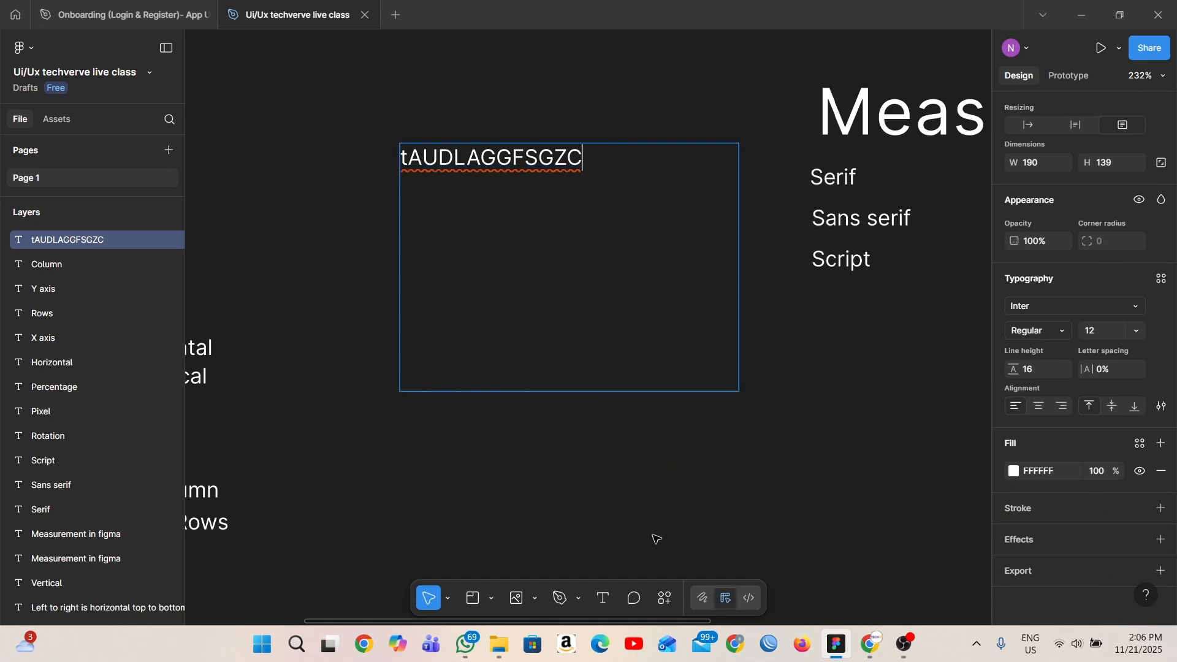
{"action": "key", "text": "Escape"}
{"action": "key", "text": "Delete"}
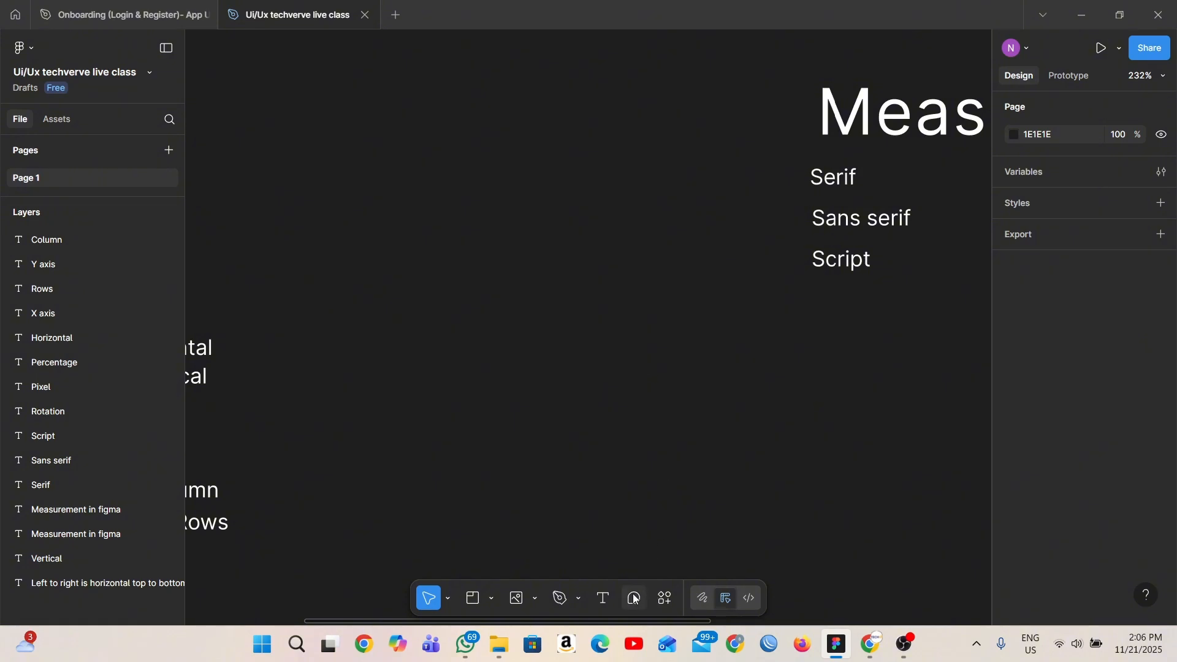
- Draw a fixed-size text box about 196 × 149 in the empty area beside the "Serif" samples and enter "VSHFUSHGUS" in it
{"action": "left_click", "coordinate": [604, 599]}
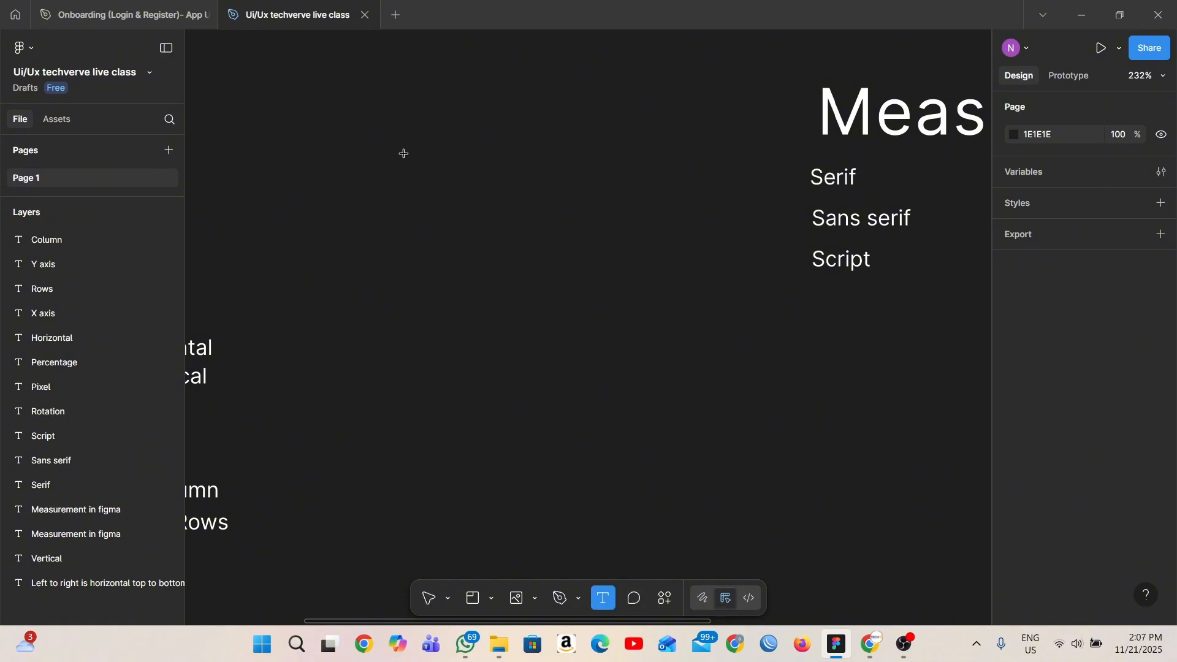
{"action": "left_click_drag", "start_coordinate": [404, 151], "coordinate": [753, 416]}
{"action": "type", "text": "VSHFUSHGUS"}
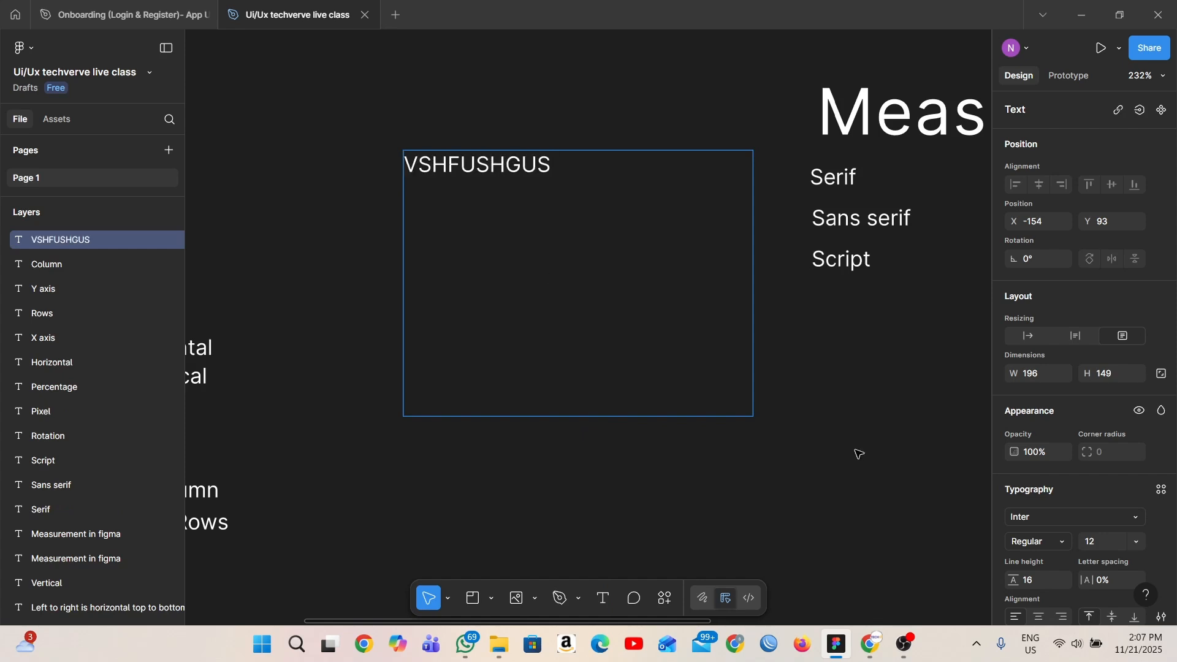
- Try center and right horizontal alignment on the "VSHFUSHGUS" text and return it to left alignment
{"action": "scroll", "coordinate": [1162, 540], "scroll_direction": "down", "scroll_amount": 3}
{"action": "left_click", "coordinate": [1040, 405]}
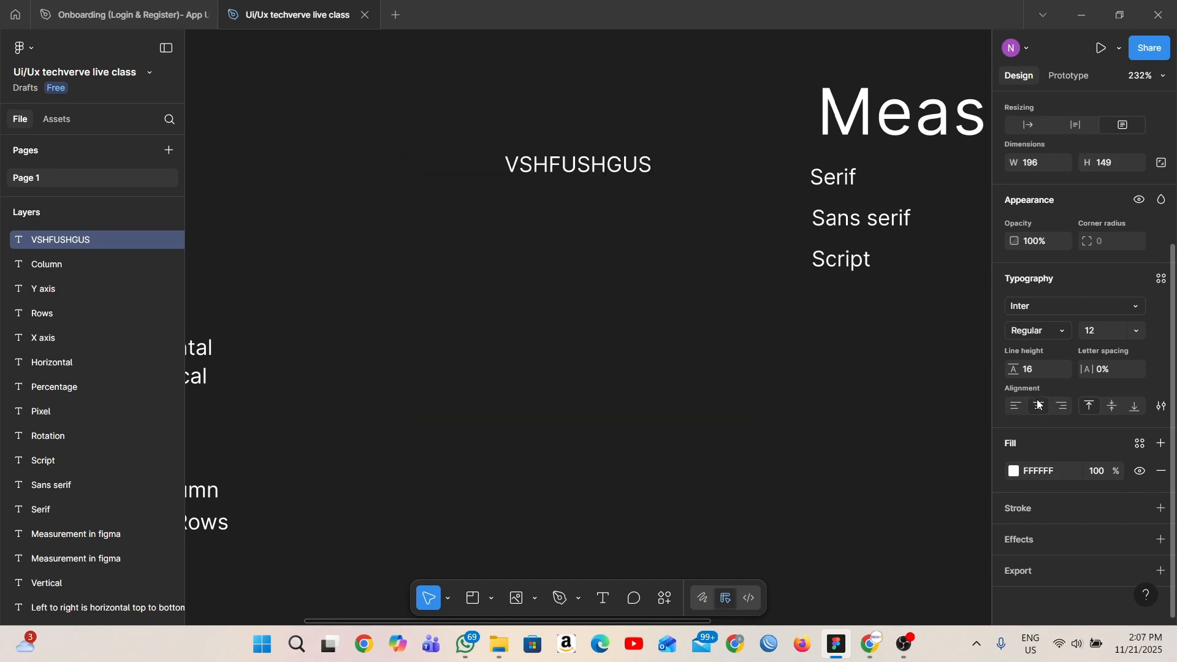
{"action": "left_click", "coordinate": [629, 258]}
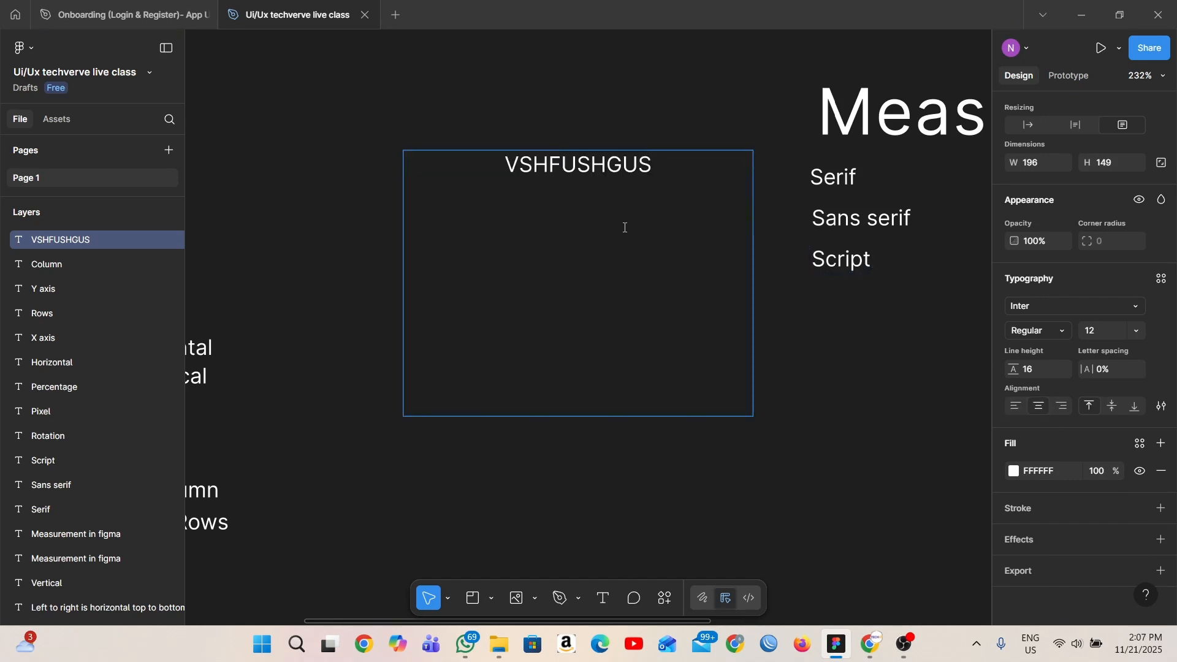
{"action": "left_click", "coordinate": [1065, 407]}
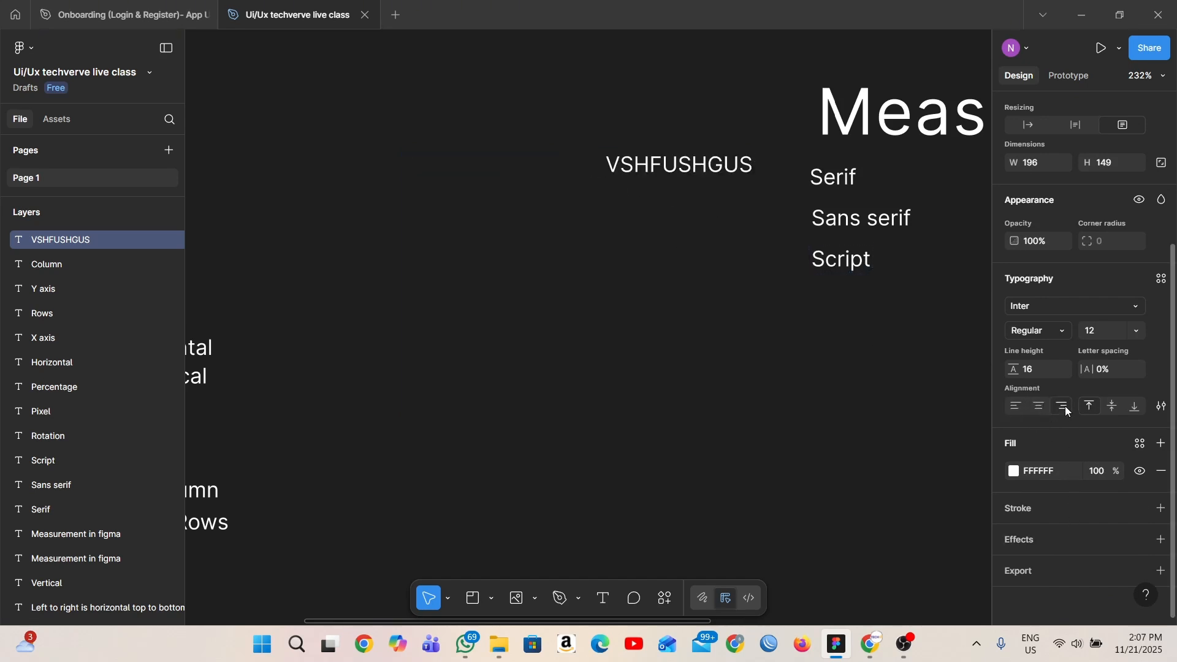
{"action": "left_click", "coordinate": [1019, 407]}
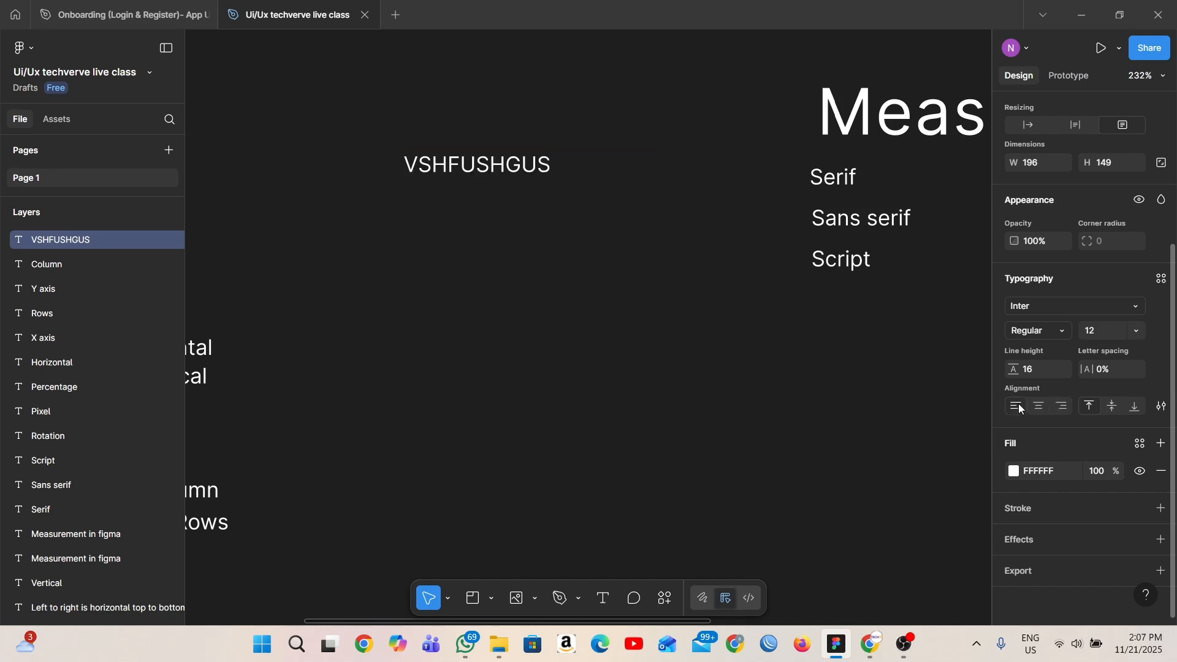
- Align the "VSHFUSHGUS" text vertically to the middle of its box, and finally to the bottom
{"action": "left_click", "coordinate": [1113, 406]}
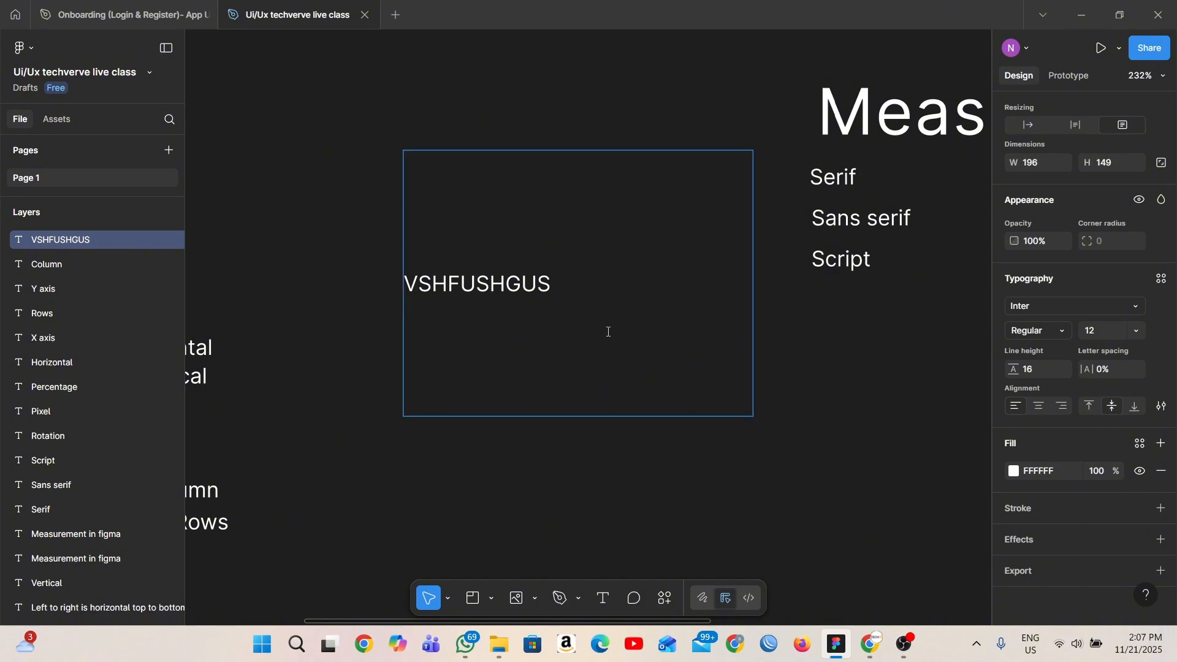
{"action": "left_click", "coordinate": [1135, 405]}
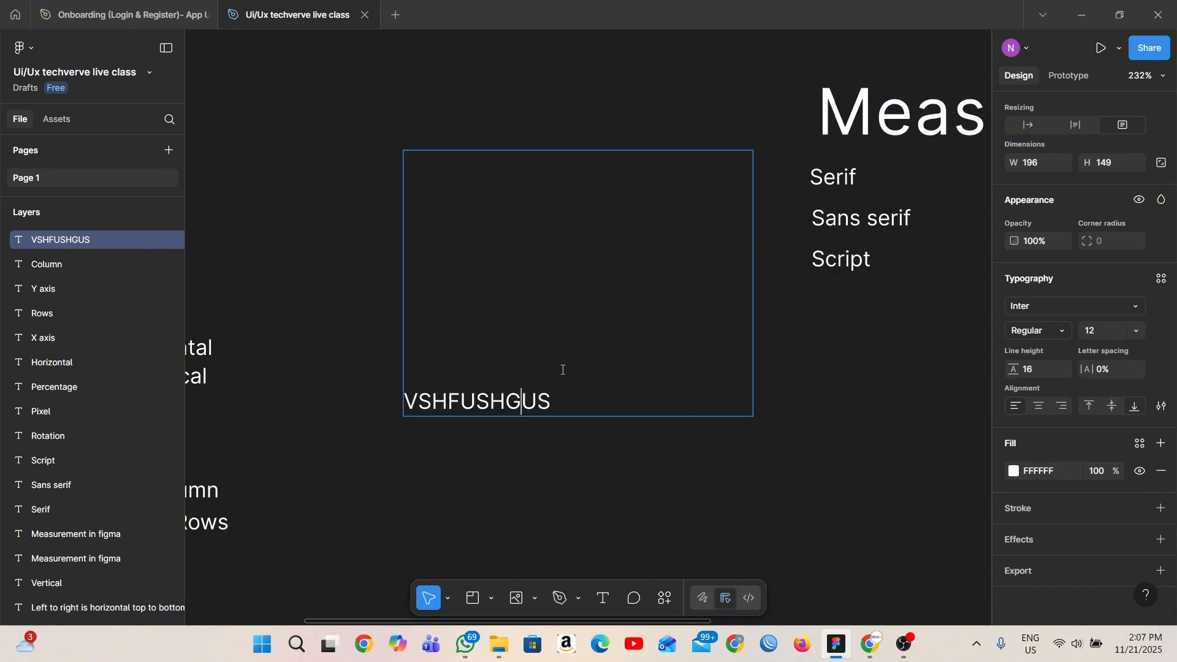
{"action": "key", "text": "Escape"}
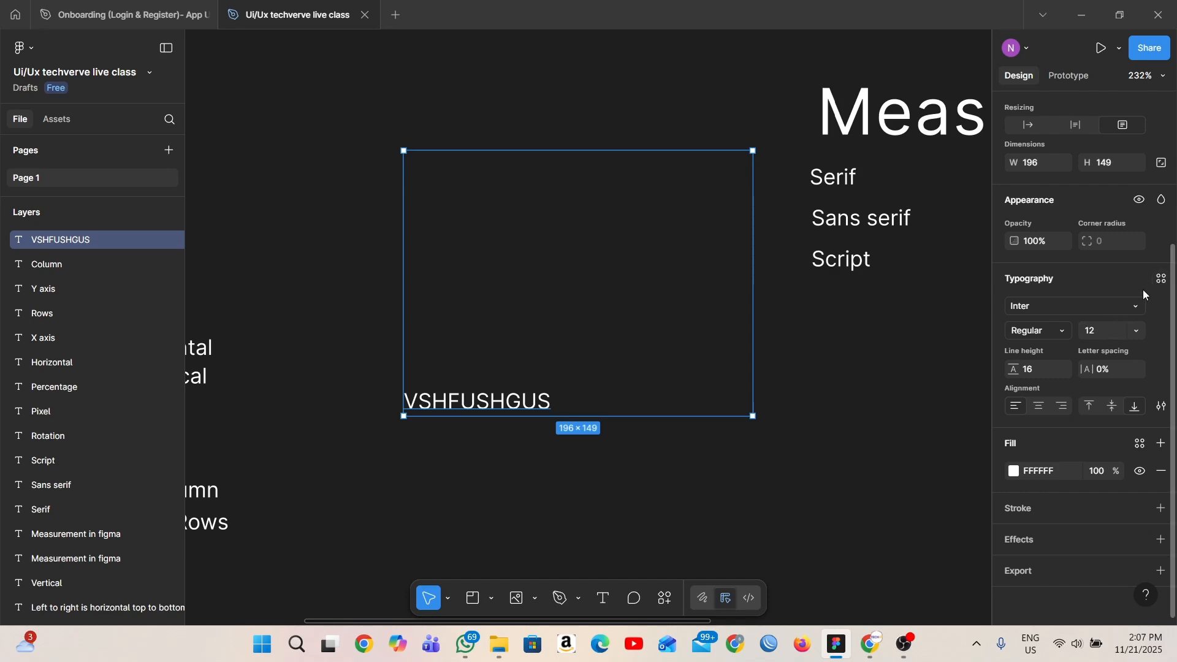
- Select the "Serif" text and apply an underline decoration to it
{"action": "left_click", "coordinate": [1161, 407]}
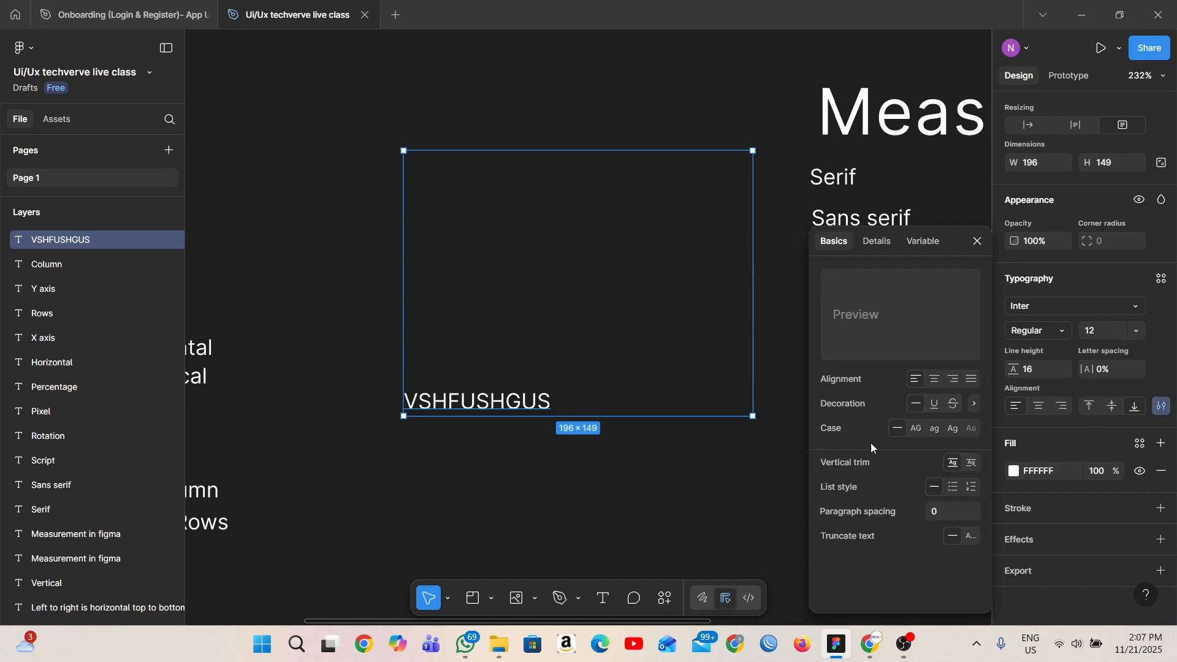
{"action": "left_click", "coordinate": [724, 476]}
{"action": "scroll", "coordinate": [812, 264], "scroll_direction": "right", "scroll_amount": 1}
{"action": "scroll", "coordinate": [813, 263], "scroll_direction": "right", "scroll_amount": 3}
{"action": "scroll", "coordinate": [736, 268], "scroll_direction": "up", "scroll_amount": 2}
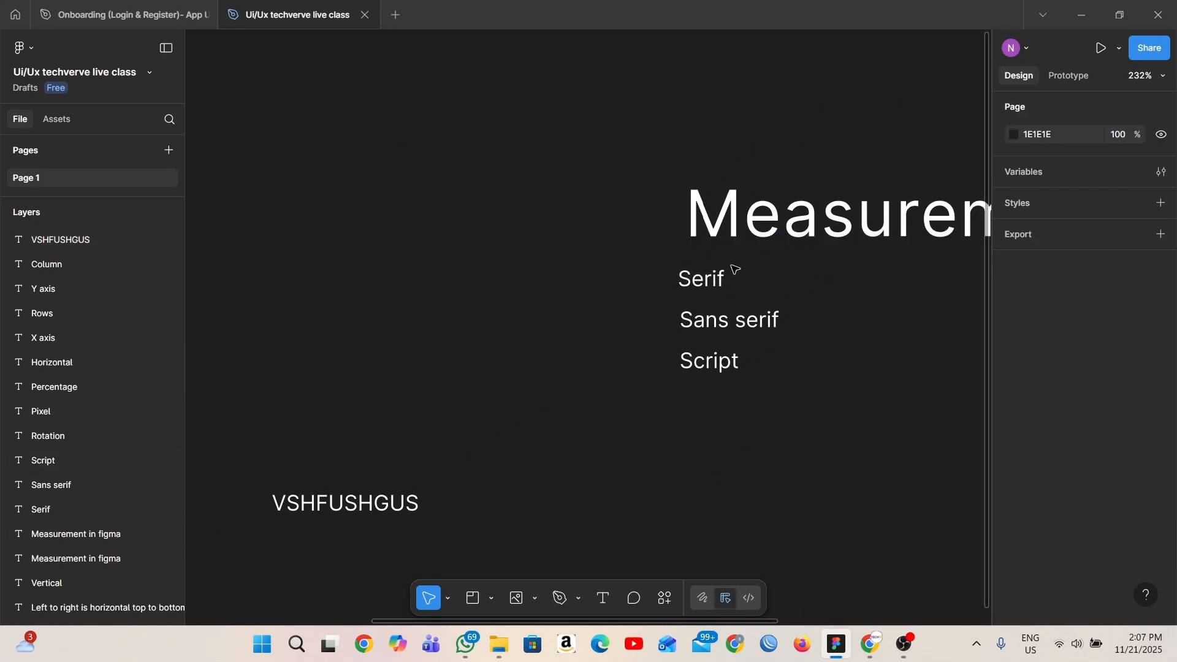
{"action": "left_click", "coordinate": [712, 279]}
{"action": "scroll", "coordinate": [1149, 436], "scroll_direction": "down", "scroll_amount": 3}
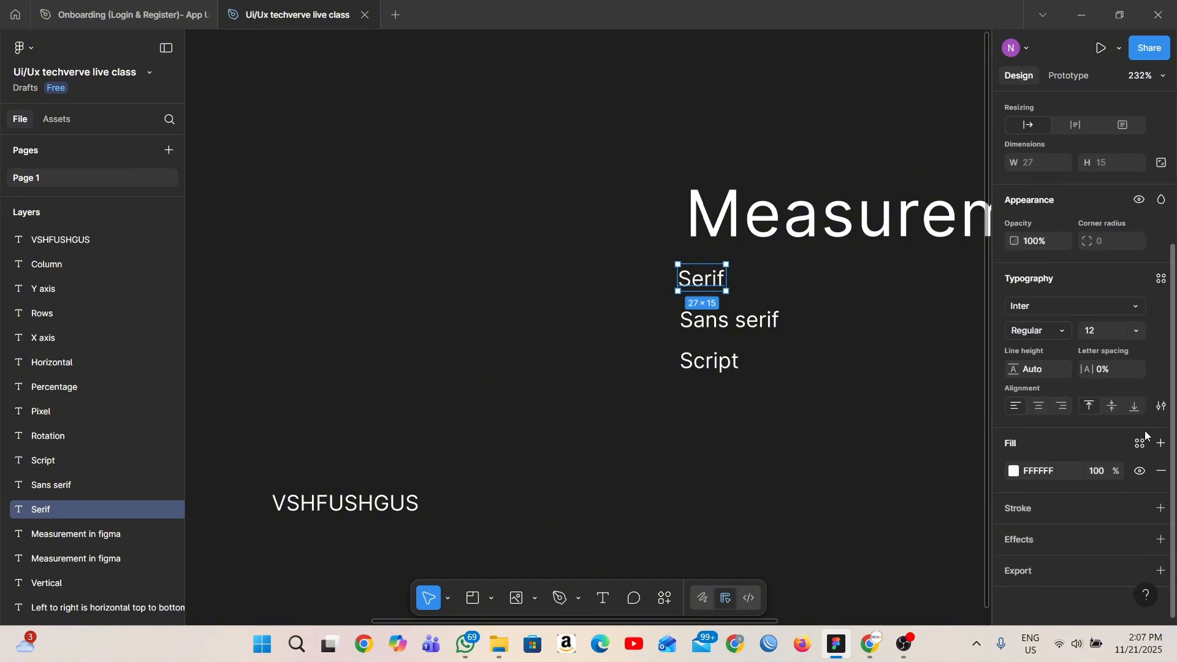
{"action": "left_click", "coordinate": [1157, 409]}
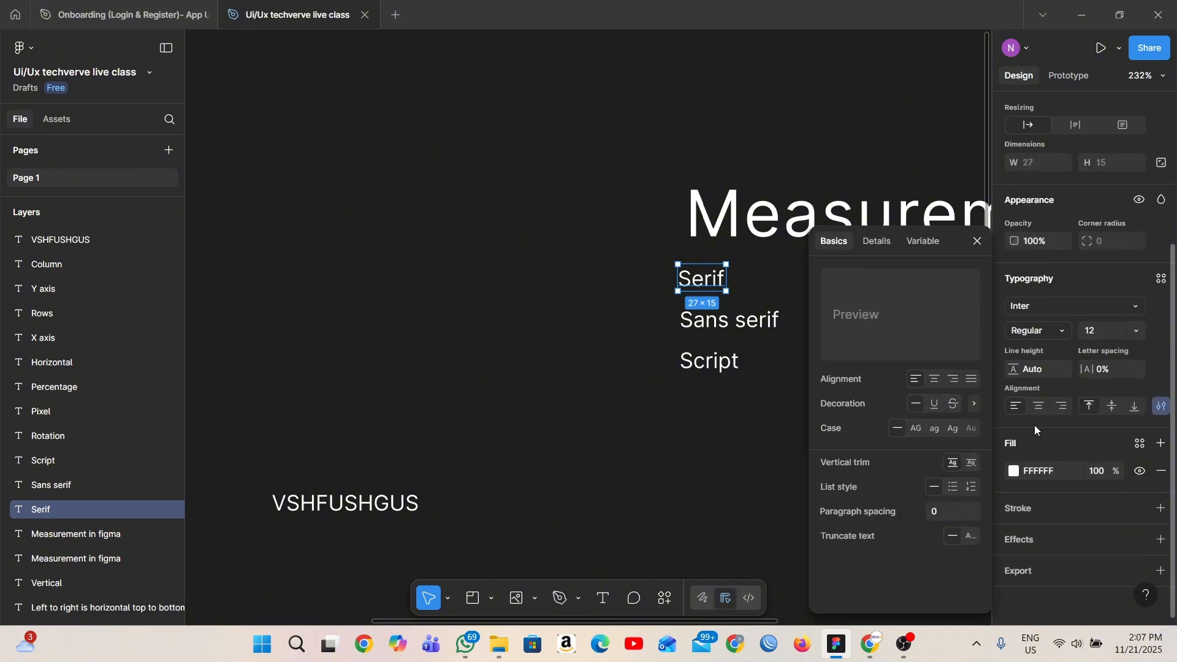
{"action": "left_click", "coordinate": [936, 403]}
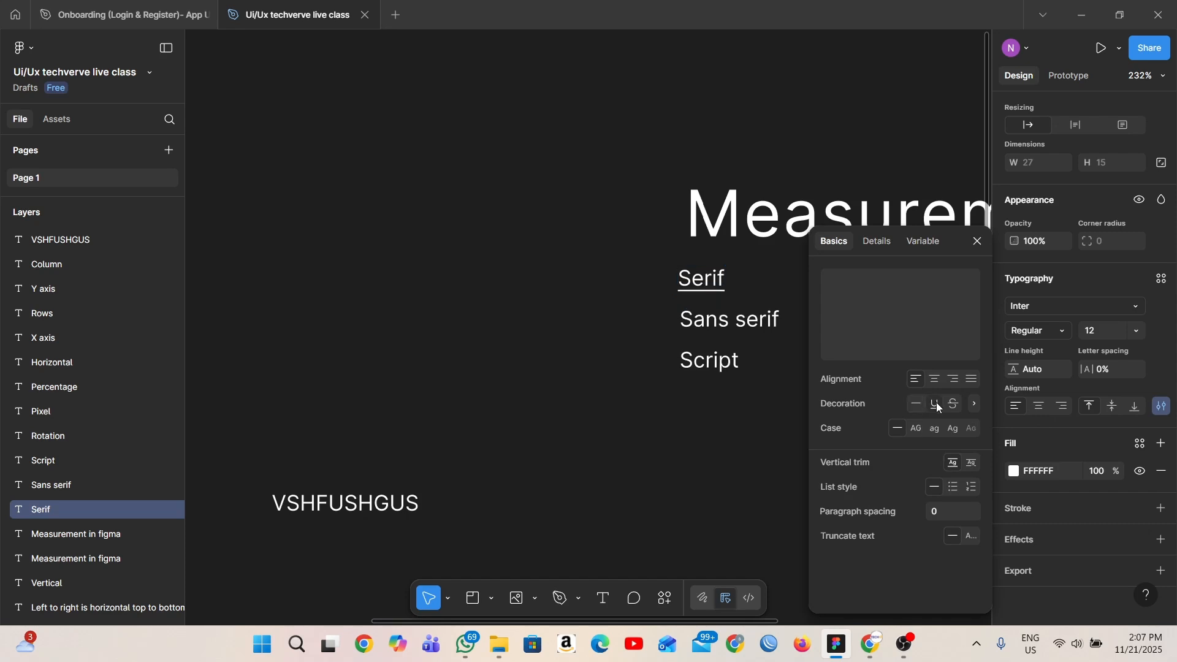
- Try a dark red underline colour on the "Serif" text and undo the colour change
{"action": "left_click", "coordinate": [976, 404]}
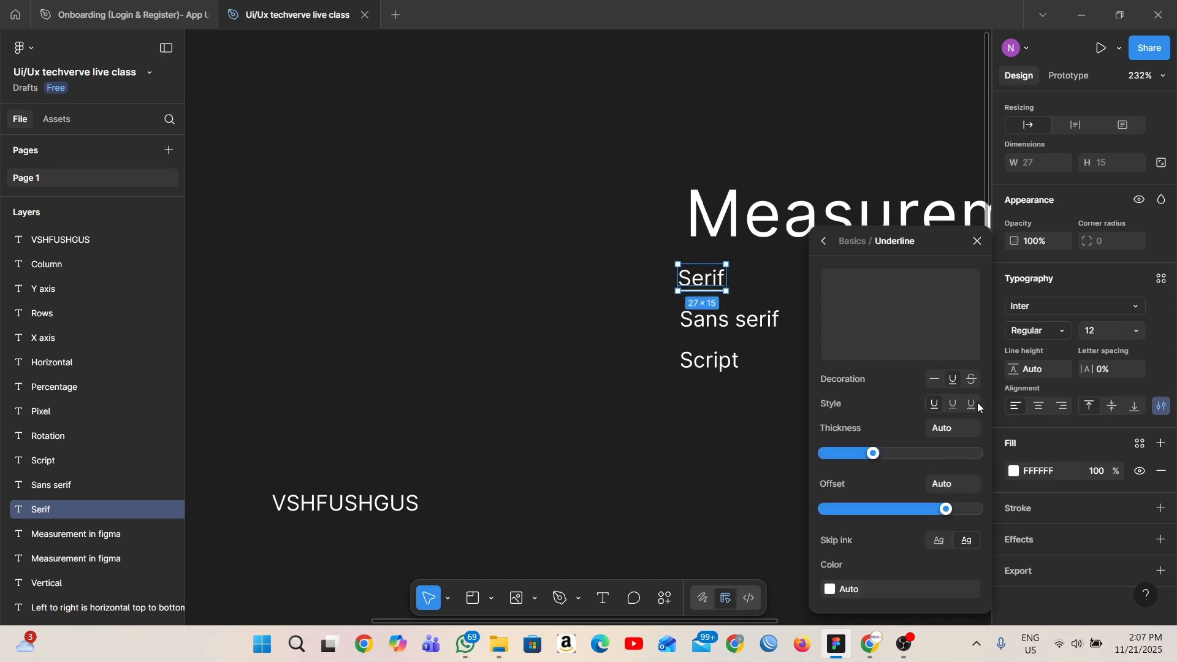
{"action": "left_click", "coordinate": [831, 590]}
{"action": "left_click", "coordinate": [736, 428]}
{"action": "left_click", "coordinate": [579, 194]}
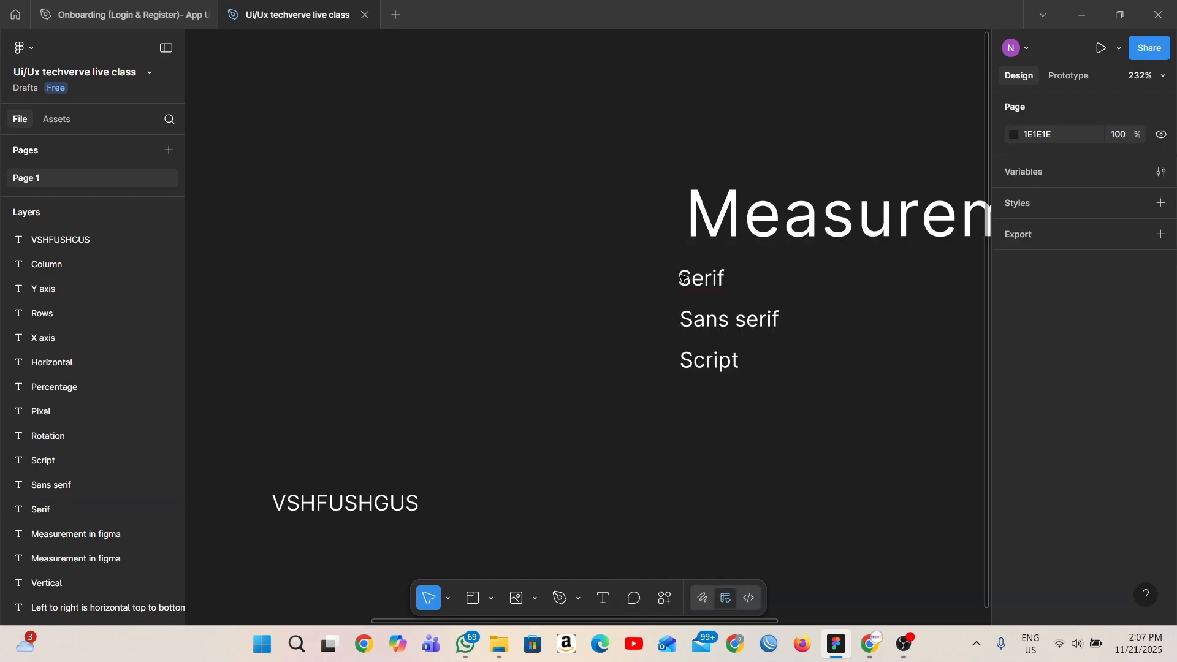
{"action": "scroll", "coordinate": [723, 294], "scroll_direction": "up", "scroll_amount": 5}
{"action": "scroll", "coordinate": [711, 325], "scroll_direction": "down", "scroll_amount": 2}
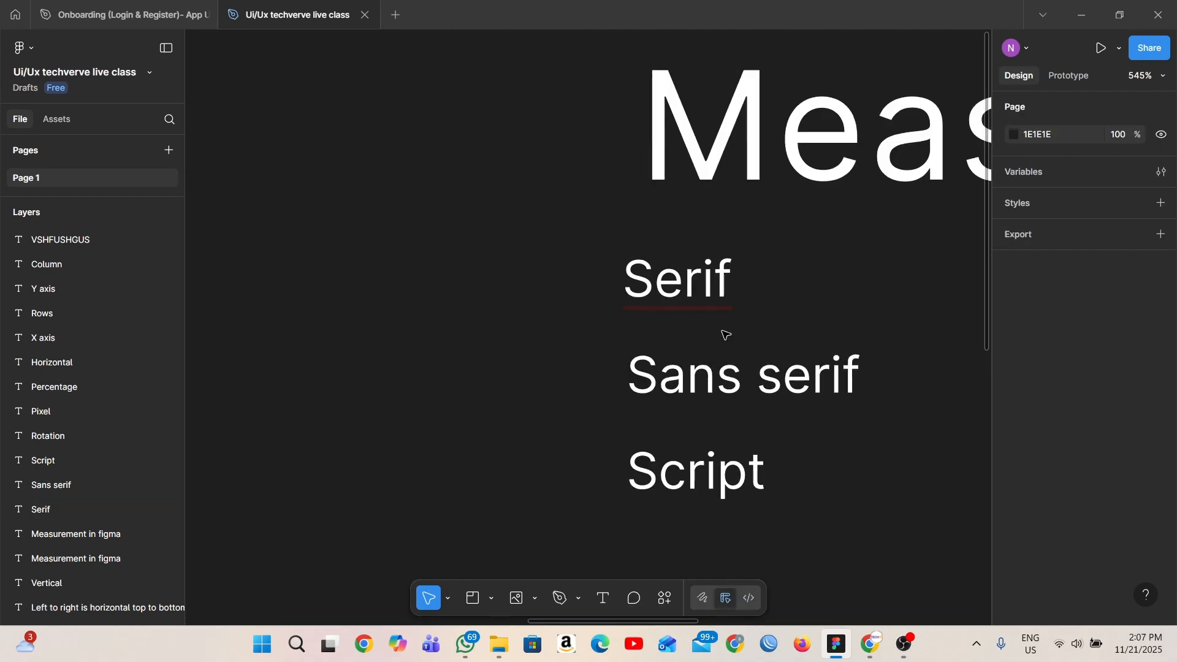
{"action": "key", "text": "ctrl+z"}
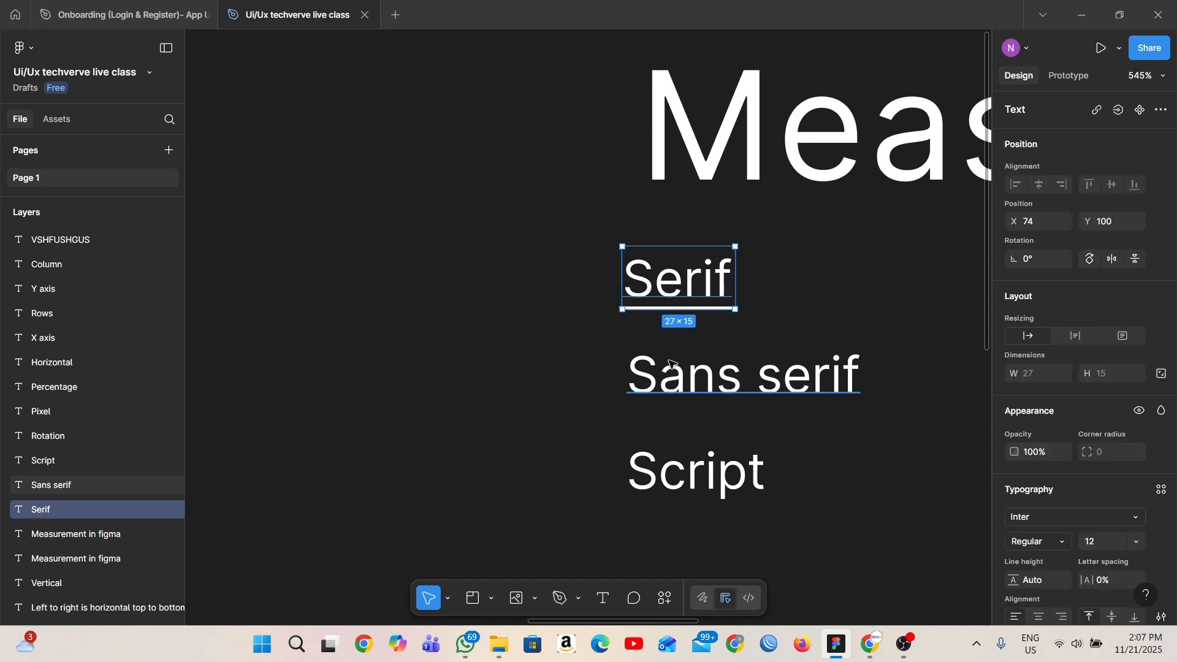
- Switch the "Serif" text's decoration to strikethrough and look at its detailed decoration options
{"action": "scroll", "coordinate": [1114, 449], "scroll_direction": "down", "scroll_amount": 1}
{"action": "scroll", "coordinate": [1113, 449], "scroll_direction": "down", "scroll_amount": 3}
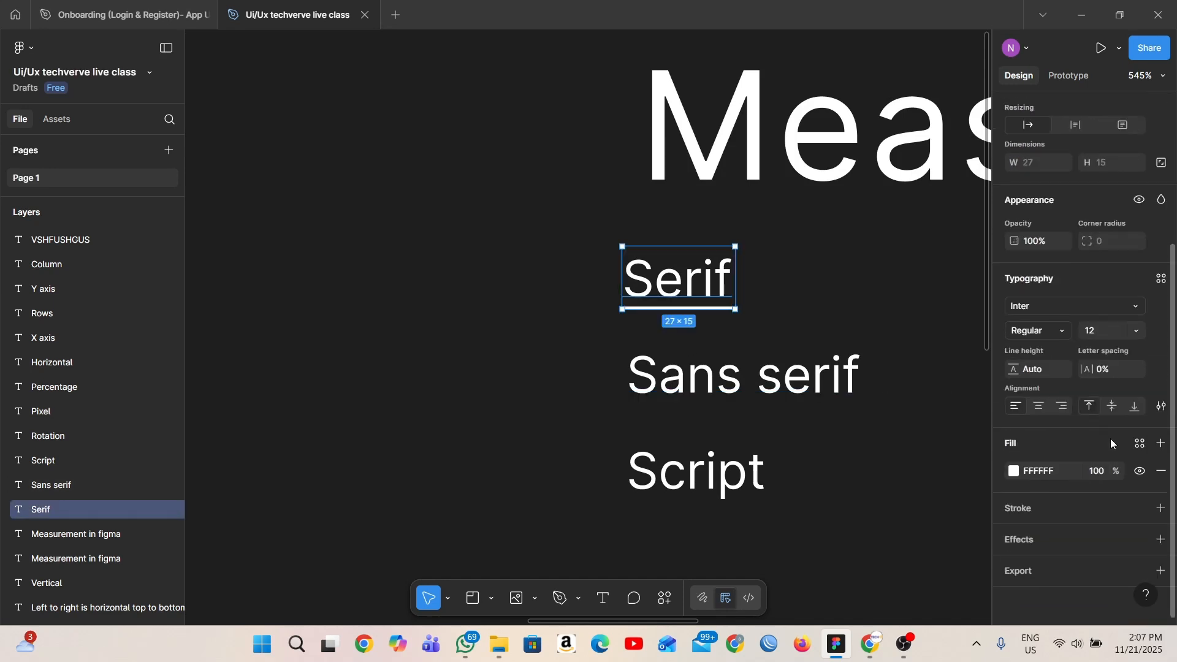
{"action": "left_click", "coordinate": [1162, 406]}
{"action": "left_click", "coordinate": [958, 404]}
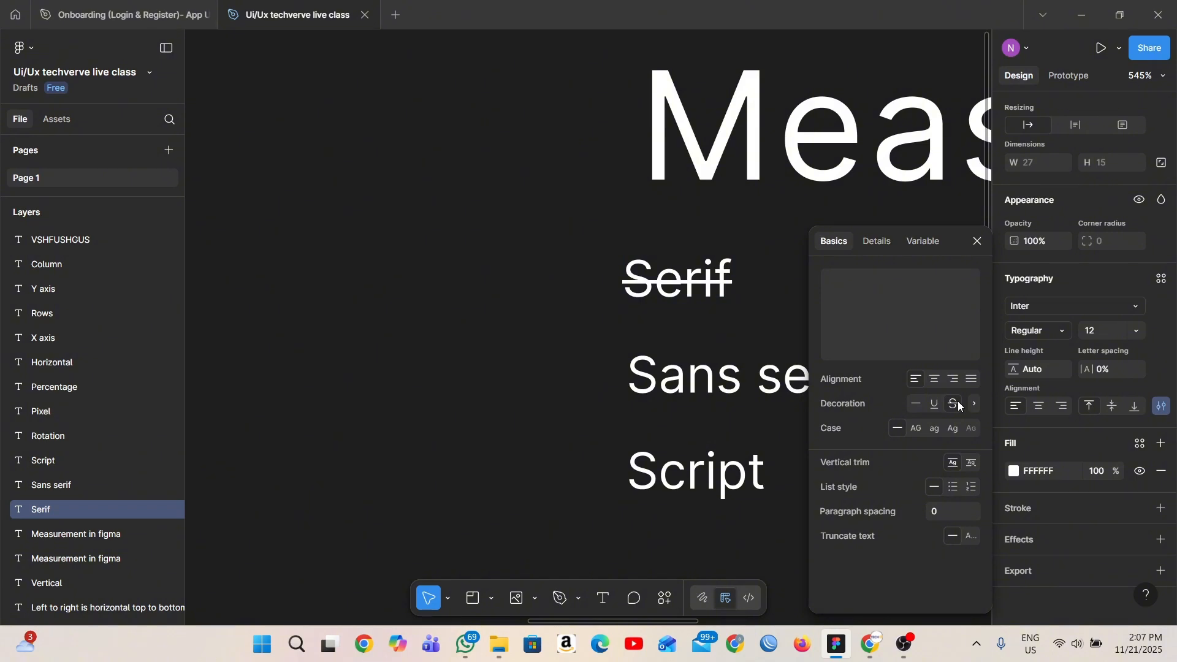
{"action": "left_click", "coordinate": [975, 404]}
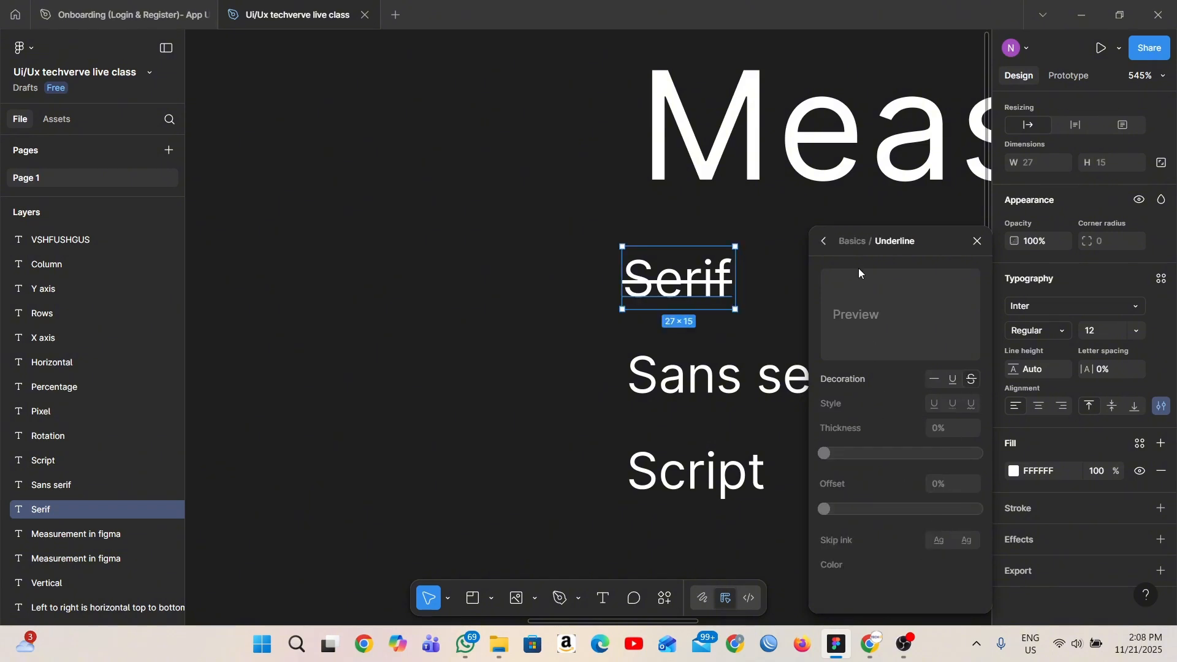
{"action": "left_click", "coordinate": [824, 242]}
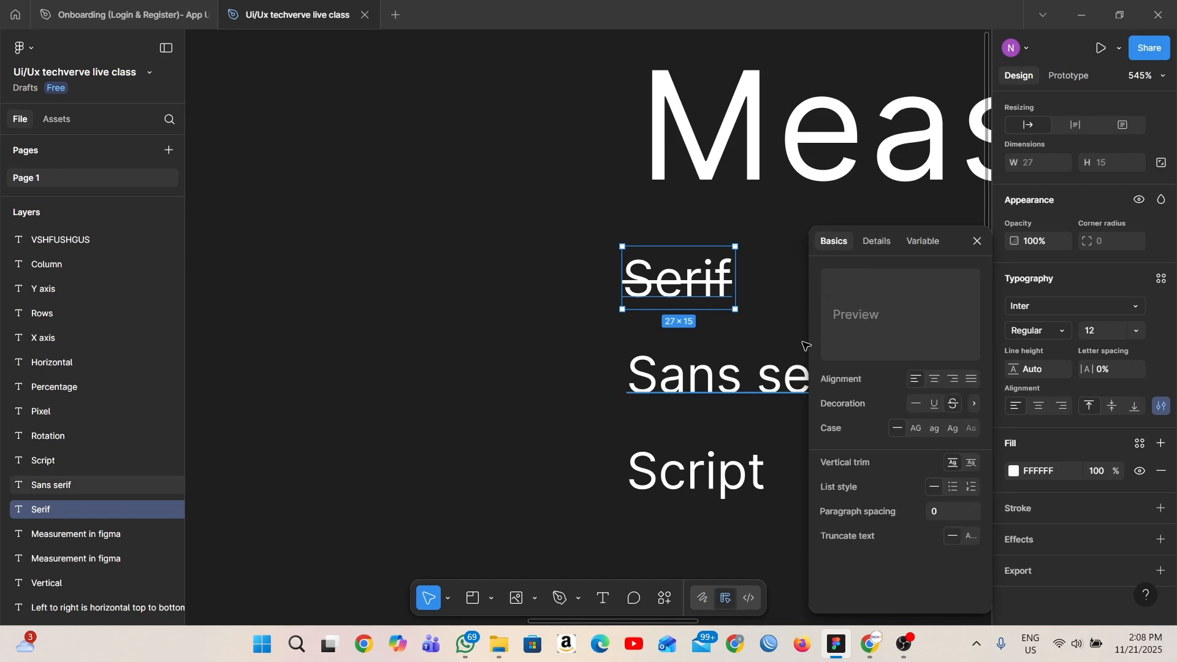
- Remove the strikethrough decoration from the "Serif" text
{"action": "left_click", "coordinate": [786, 355]}
{"action": "scroll", "coordinate": [784, 340], "scroll_direction": "down", "scroll_amount": 5}
{"action": "left_click", "coordinate": [791, 296]}
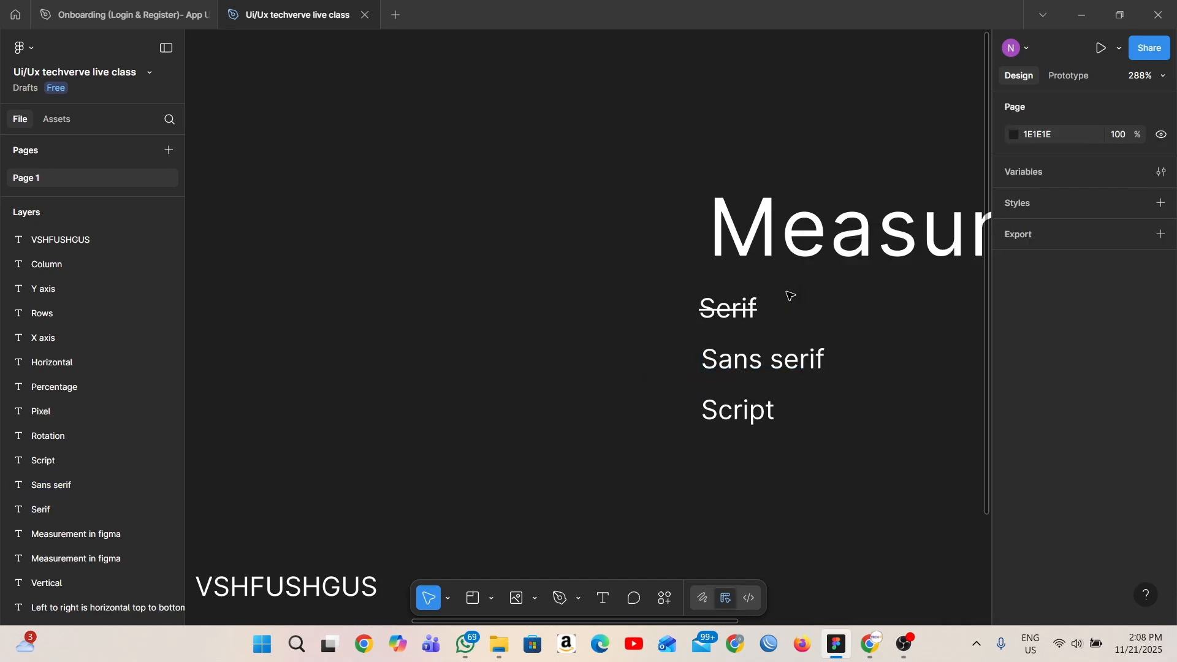
{"action": "left_click", "coordinate": [755, 308]}
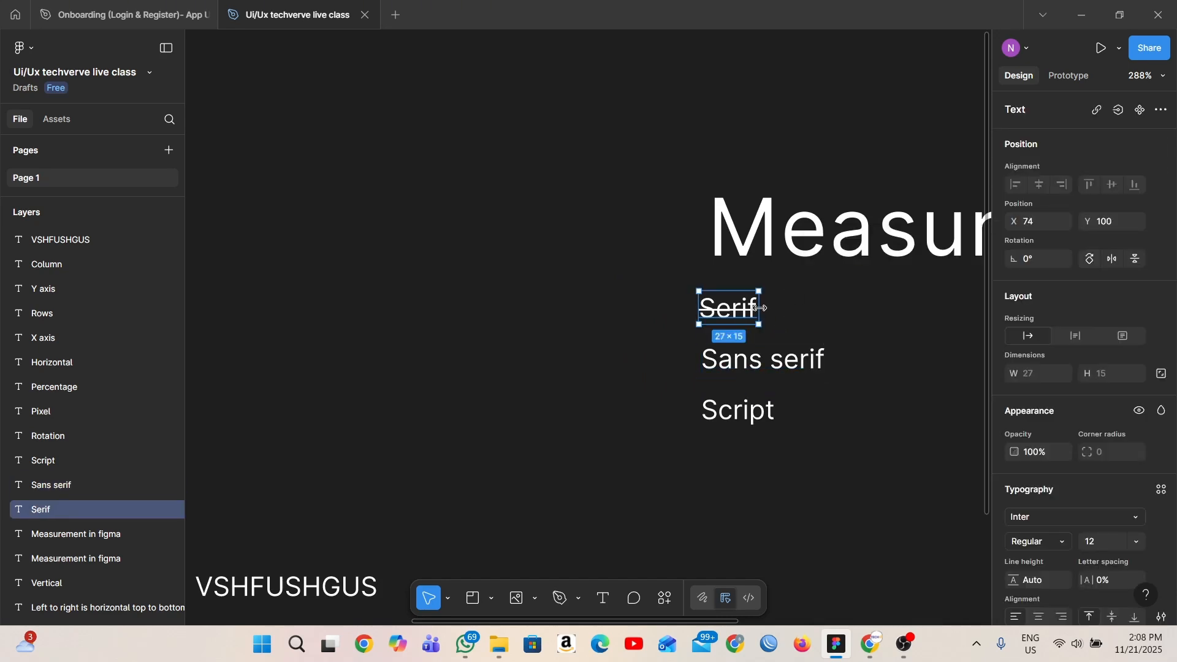
{"action": "left_click", "coordinate": [843, 341]}
{"action": "scroll", "coordinate": [843, 342], "scroll_direction": "down", "scroll_amount": 2}
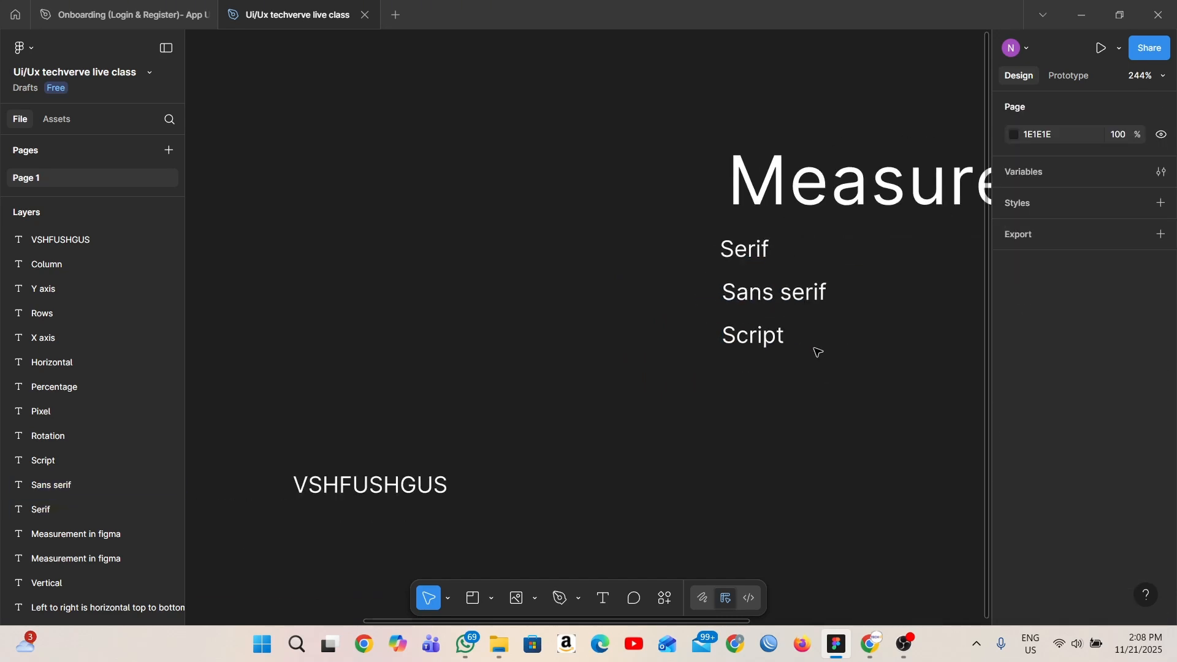
{"action": "scroll", "coordinate": [810, 357], "scroll_direction": "right", "scroll_amount": 3}
{"action": "scroll", "coordinate": [713, 361], "scroll_direction": "up", "scroll_amount": 3}
{"action": "scroll", "coordinate": [713, 361], "scroll_direction": "up", "scroll_amount": 3}
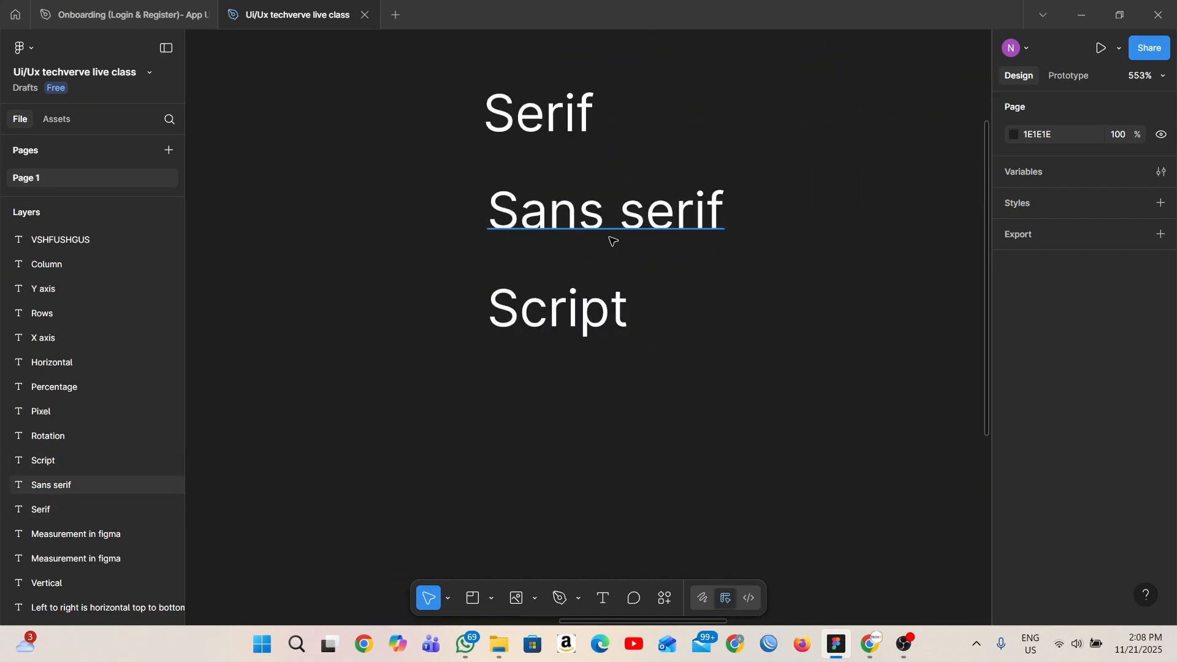
{"action": "scroll", "coordinate": [626, 362], "scroll_direction": "down", "scroll_amount": 1}
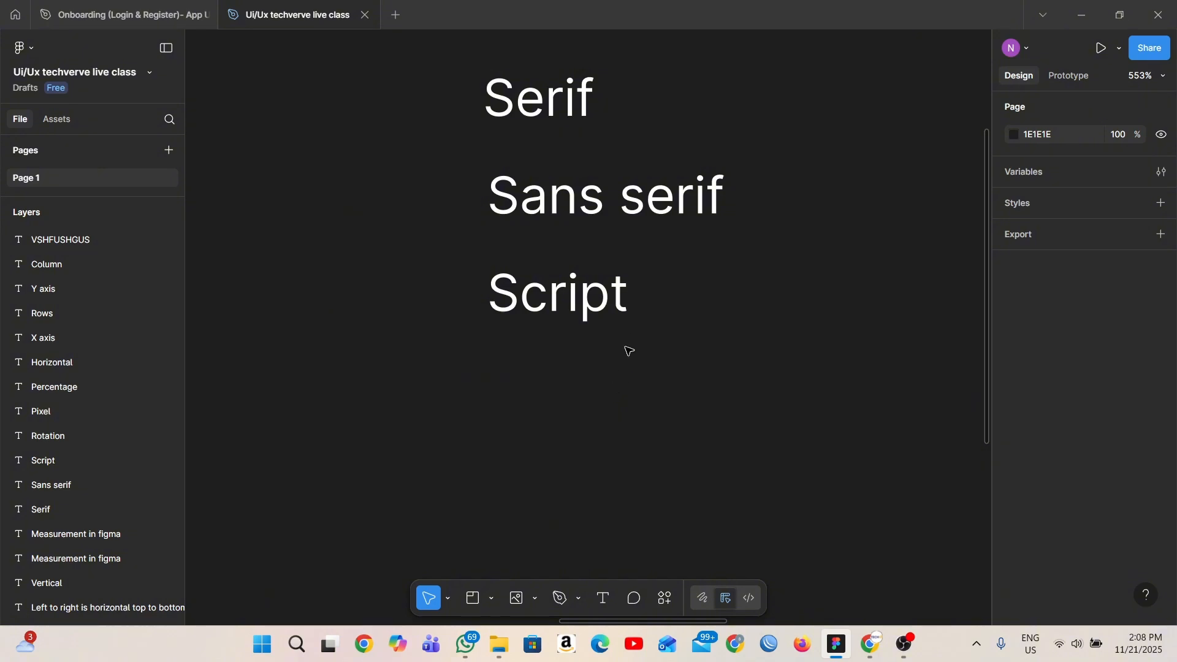
{"action": "scroll", "coordinate": [632, 331], "scroll_direction": "down", "scroll_amount": 2}
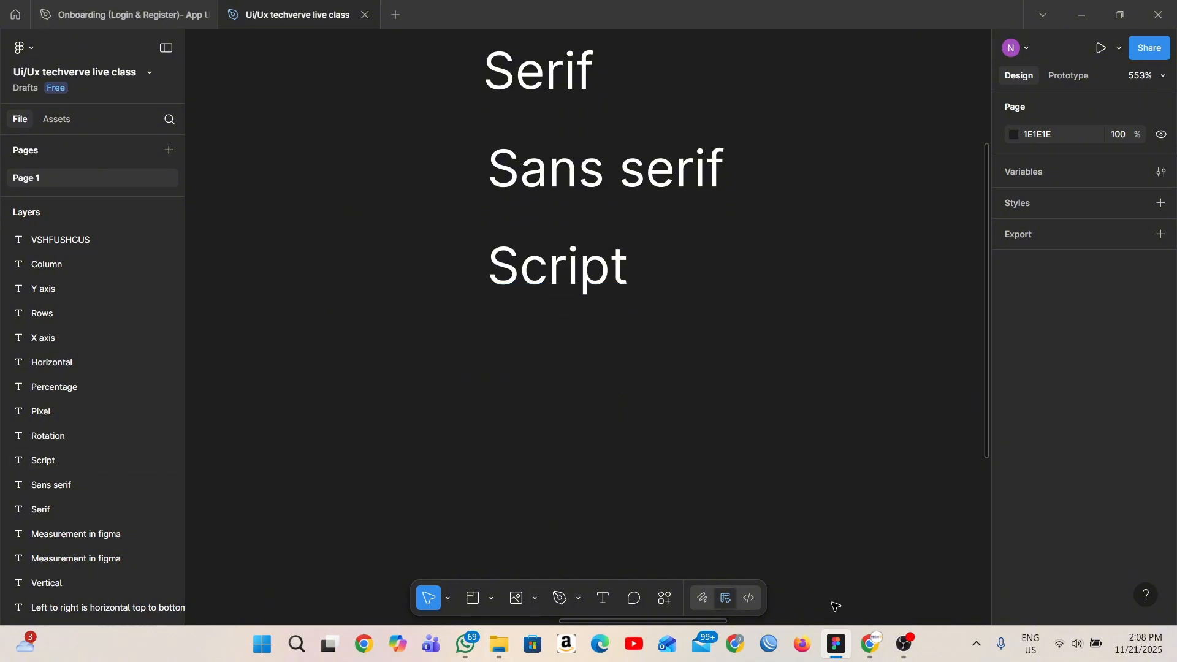
- Switch to the "Techverve Module 2: Introduction to Figma Tools" presentation in Chrome and show slide 11, "Colours in Figma"
{"action": "left_click", "coordinate": [871, 582]}
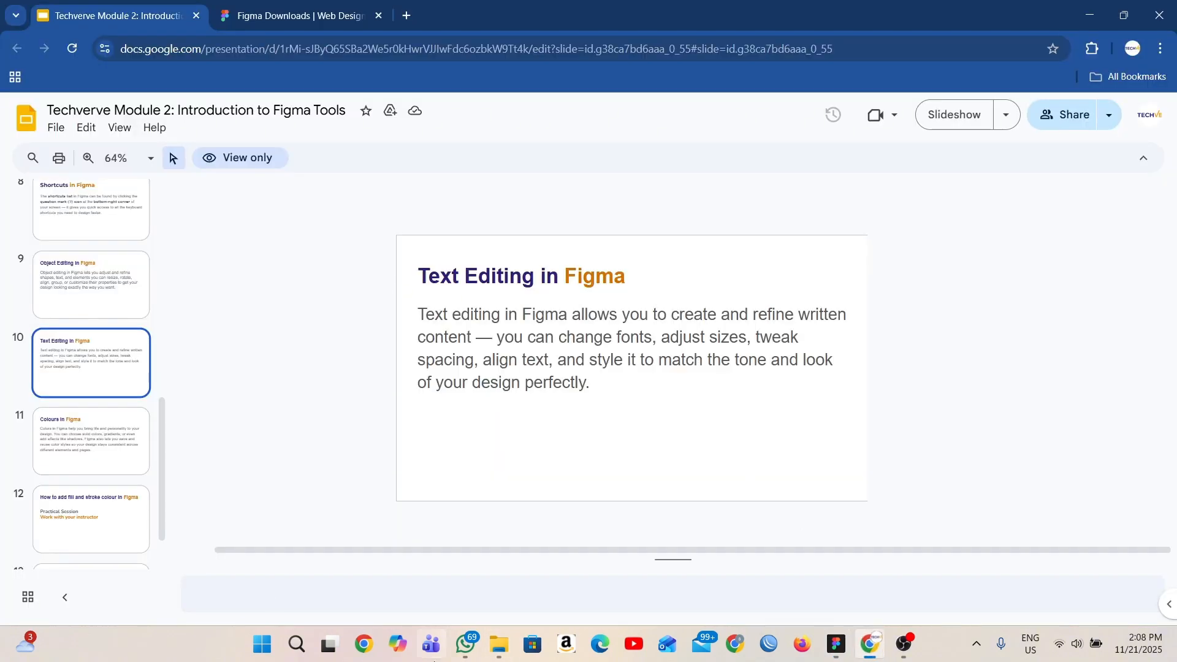
{"action": "left_click", "coordinate": [94, 423]}
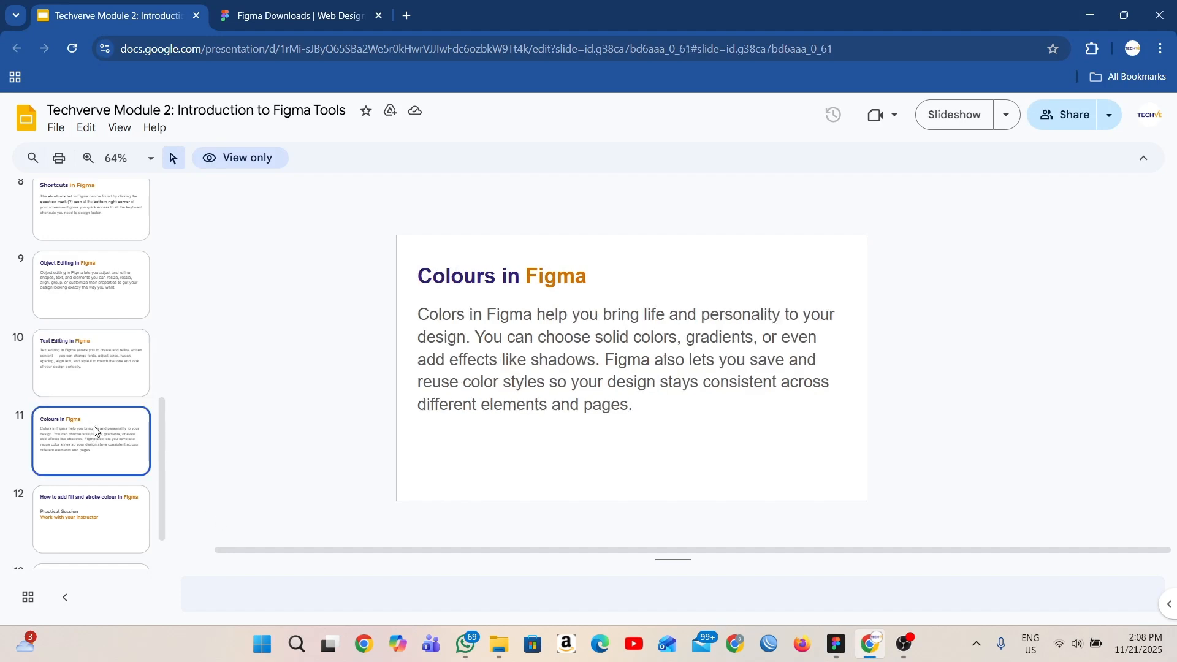
{"action": "scroll", "coordinate": [93, 429], "scroll_direction": "down", "scroll_amount": 1}
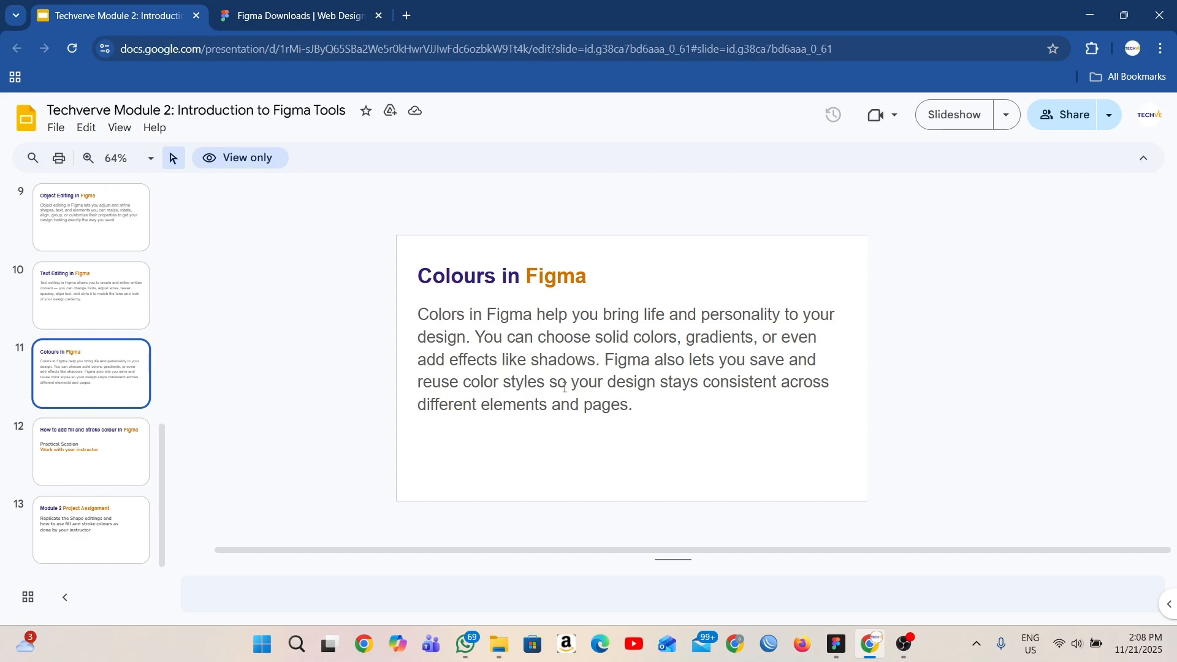
- Switch from the presentation to the "Ui/Ux techverve live class" design file in Figma
{"action": "left_click", "coordinate": [506, 646]}
{"action": "left_click", "coordinate": [507, 646]}
{"action": "left_click", "coordinate": [840, 650]}
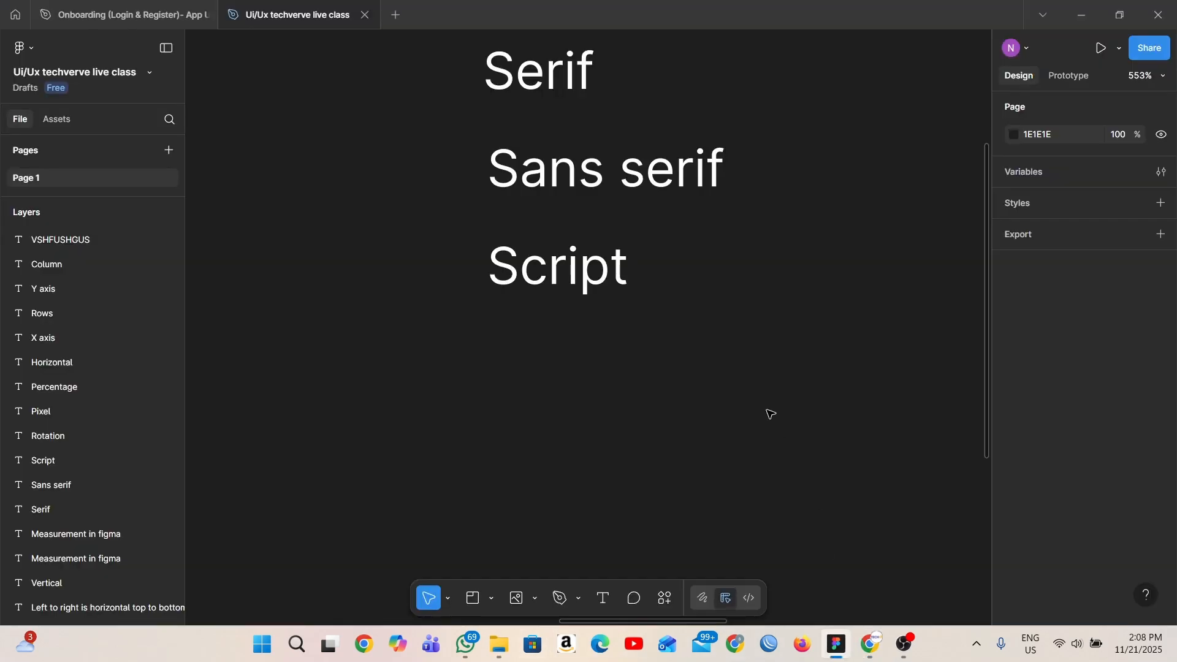
- Change the fill colour model of the "Sans serif" text to HSL and recolour the text red (D03F3F)
{"action": "scroll", "coordinate": [771, 415], "scroll_direction": "up", "scroll_amount": 3}
{"action": "scroll", "coordinate": [771, 414], "scroll_direction": "left", "scroll_amount": 3}
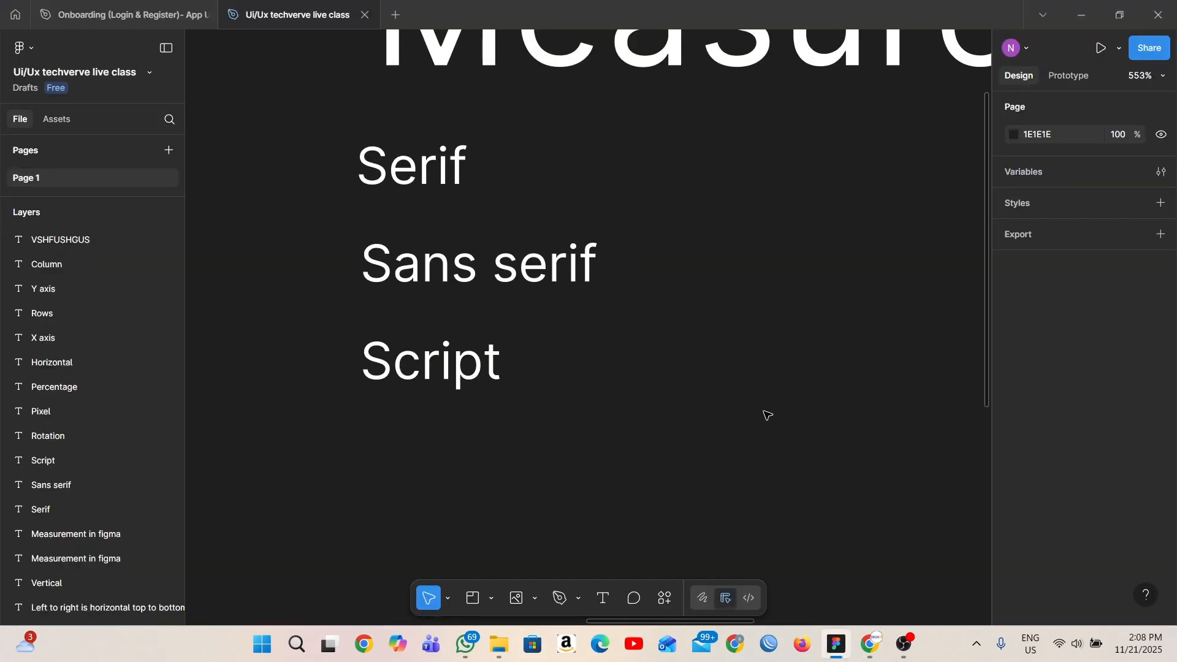
{"action": "scroll", "coordinate": [767, 416], "scroll_direction": "down", "scroll_amount": 1}
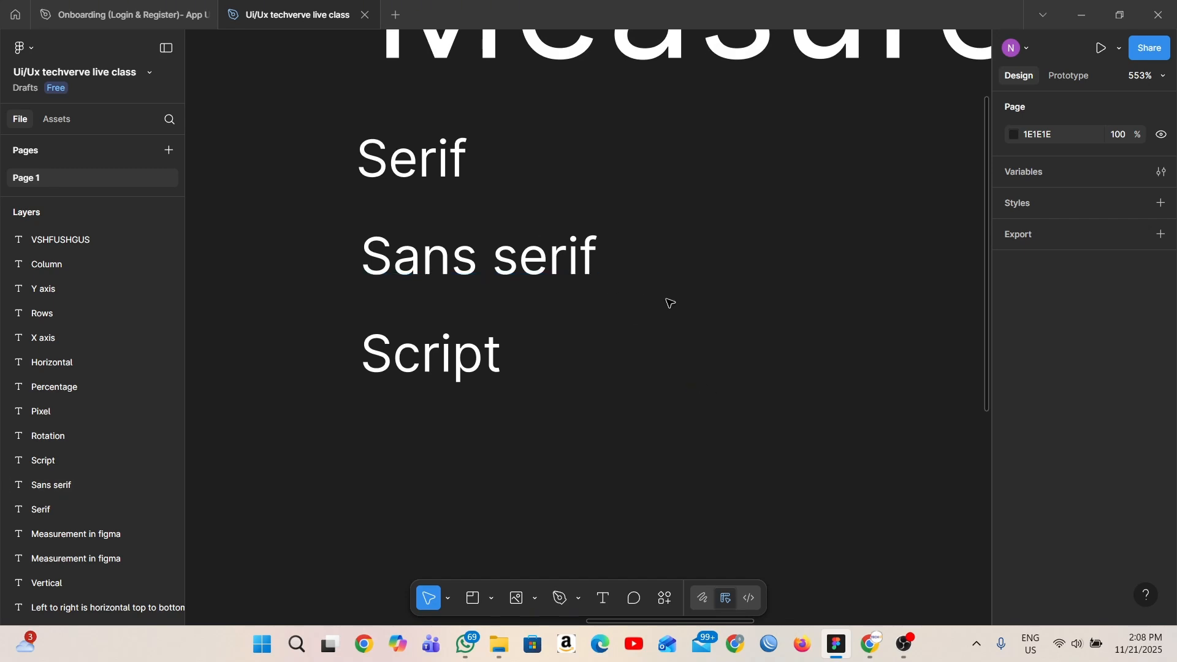
{"action": "left_click", "coordinate": [583, 265]}
{"action": "scroll", "coordinate": [1087, 500], "scroll_direction": "down", "scroll_amount": 5}
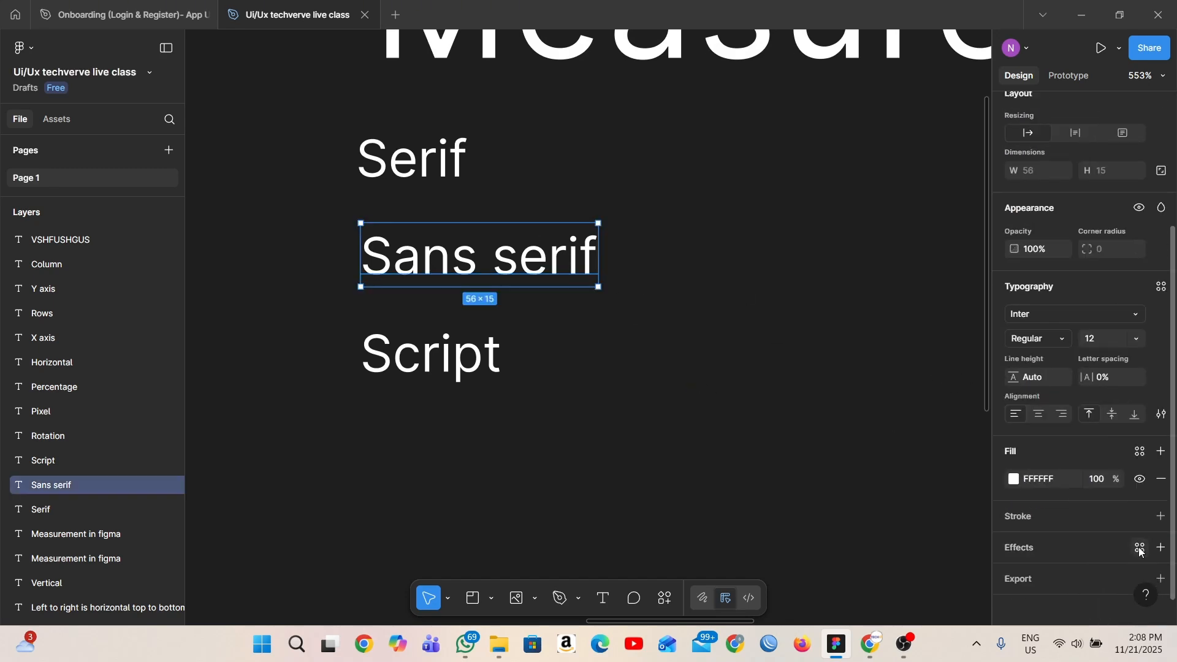
{"action": "left_click", "coordinate": [1014, 473]}
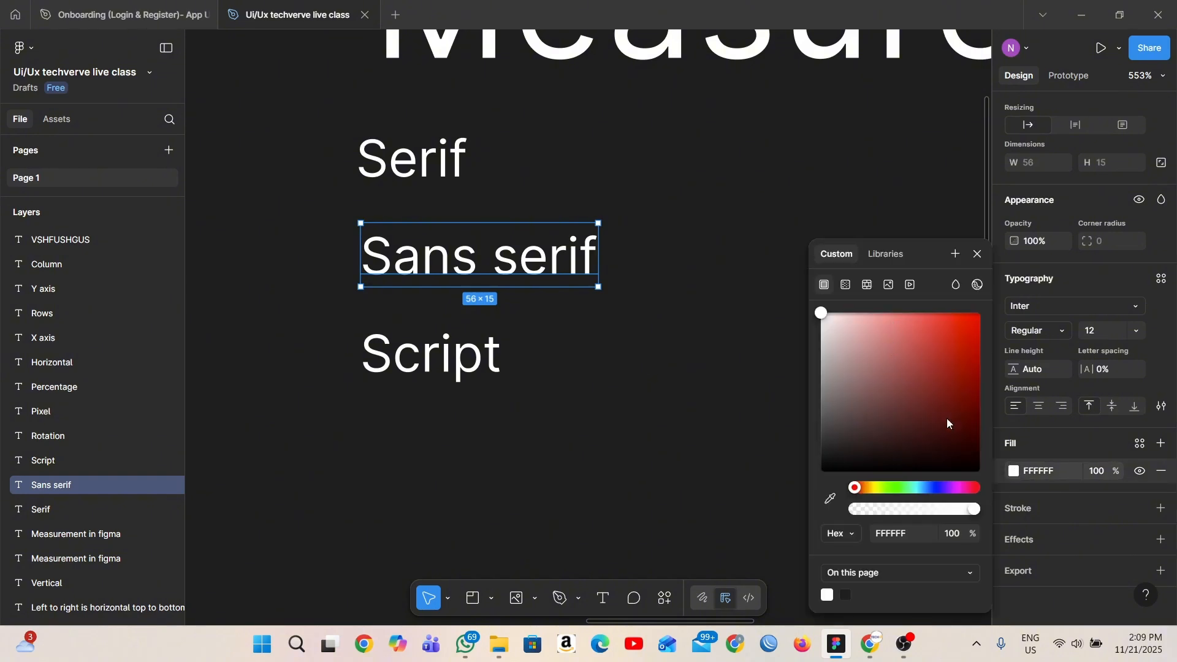
{"action": "left_click", "coordinate": [858, 534]}
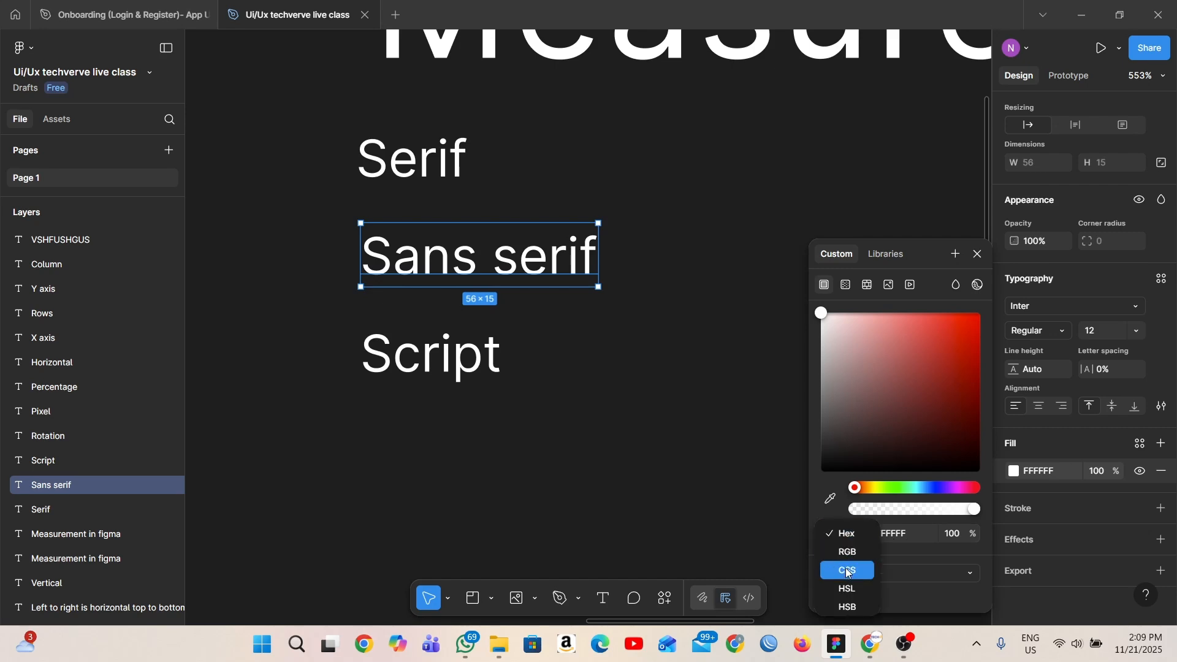
{"action": "left_click", "coordinate": [853, 587]}
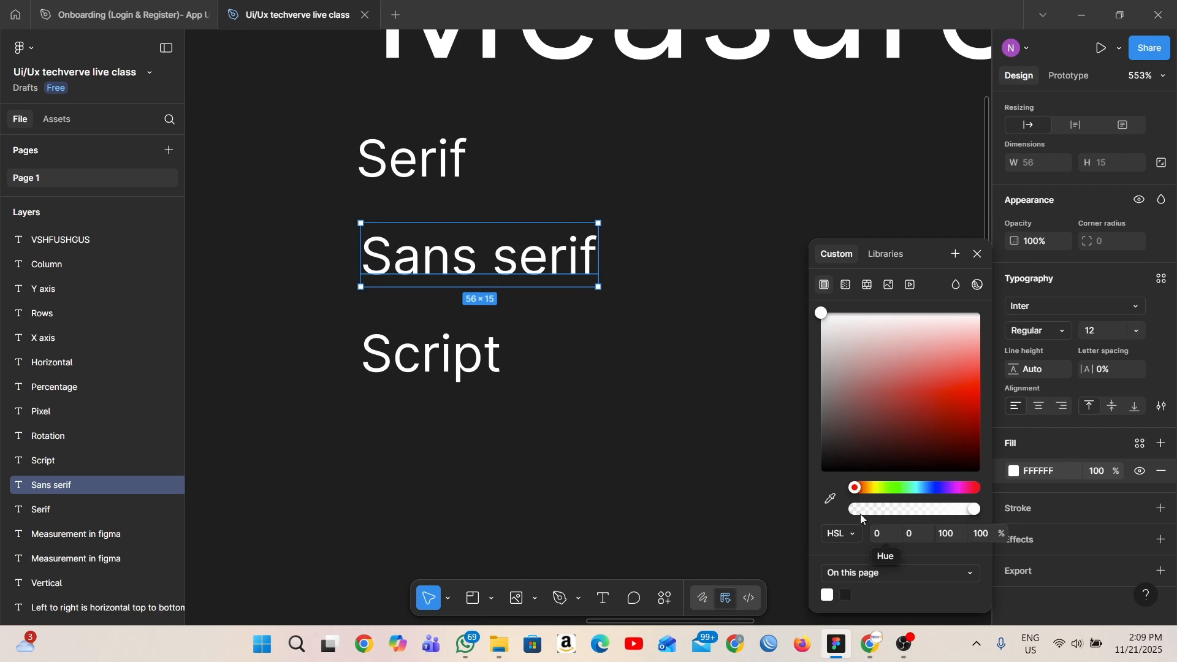
{"action": "left_click_drag", "start_coordinate": [820, 314], "coordinate": [917, 388]}
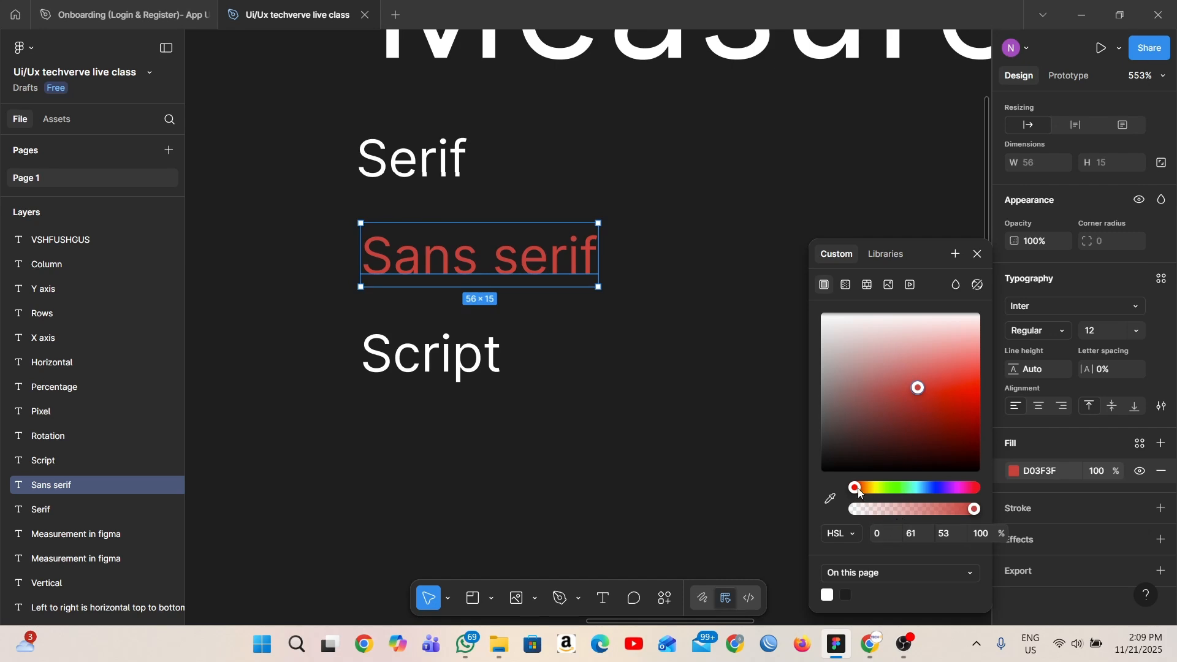
{"action": "mouse_move", "coordinate": [858, 489]}
{"action": "left_mouse_down"}
{"action": "mouse_move", "coordinate": [876, 489]}
{"action": "mouse_move", "coordinate": [853, 492]}
{"action": "left_mouse_up"}
- Try lightness values of 0 and 80 on the "Sans serif" text's red fill
{"action": "left_click", "coordinate": [946, 533]}
{"action": "type", "text": "0"}
{"action": "key", "text": "Return"}
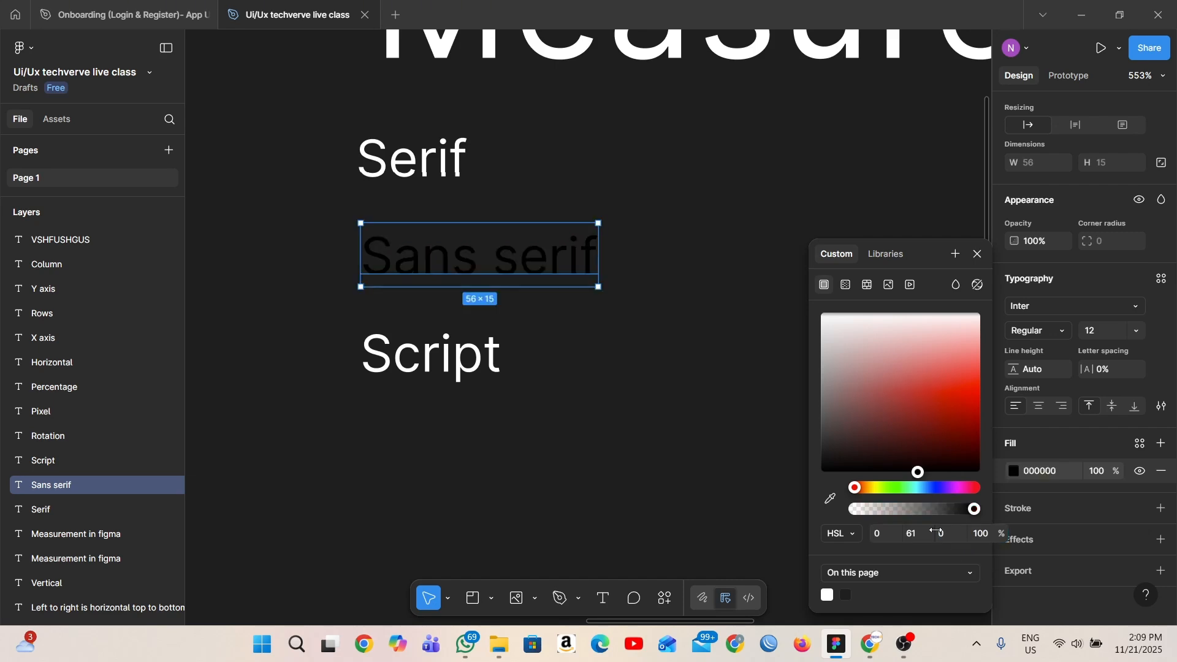
{"action": "left_click", "coordinate": [943, 533]}
{"action": "type", "text": "8"}
{"action": "key", "text": "Return"}
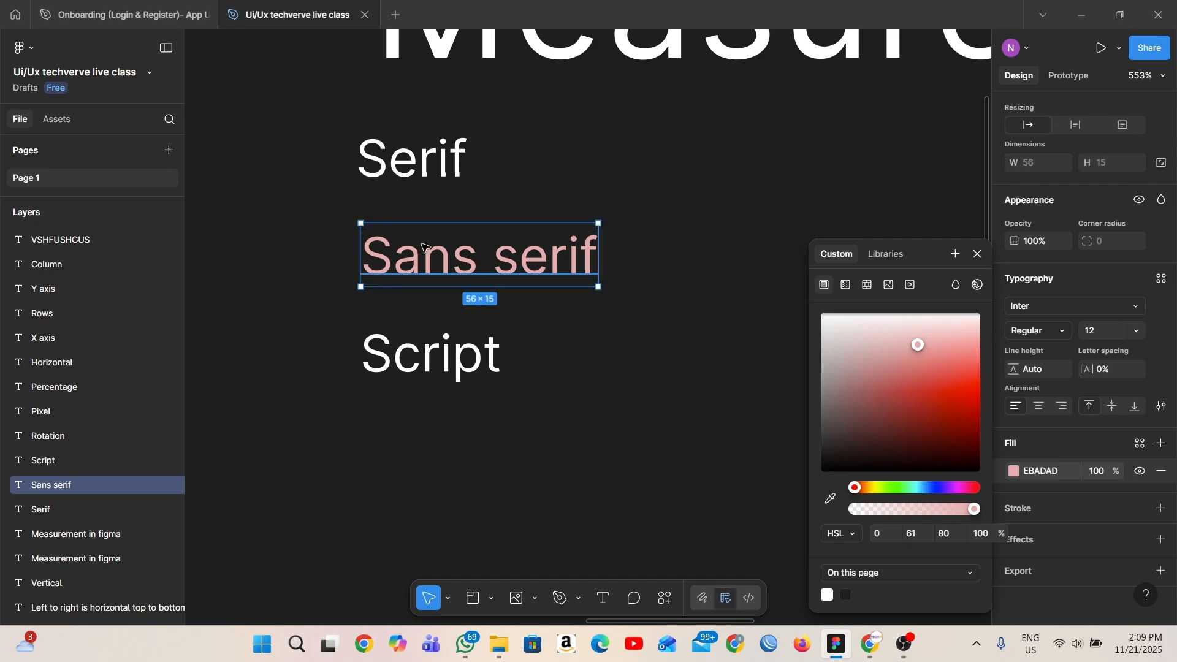
- Darken the "Sans serif" fill to B93E3E and turn it into a linear gradient ending in purple 481C53
{"action": "left_click_drag", "start_coordinate": [912, 346], "coordinate": [900, 401]}
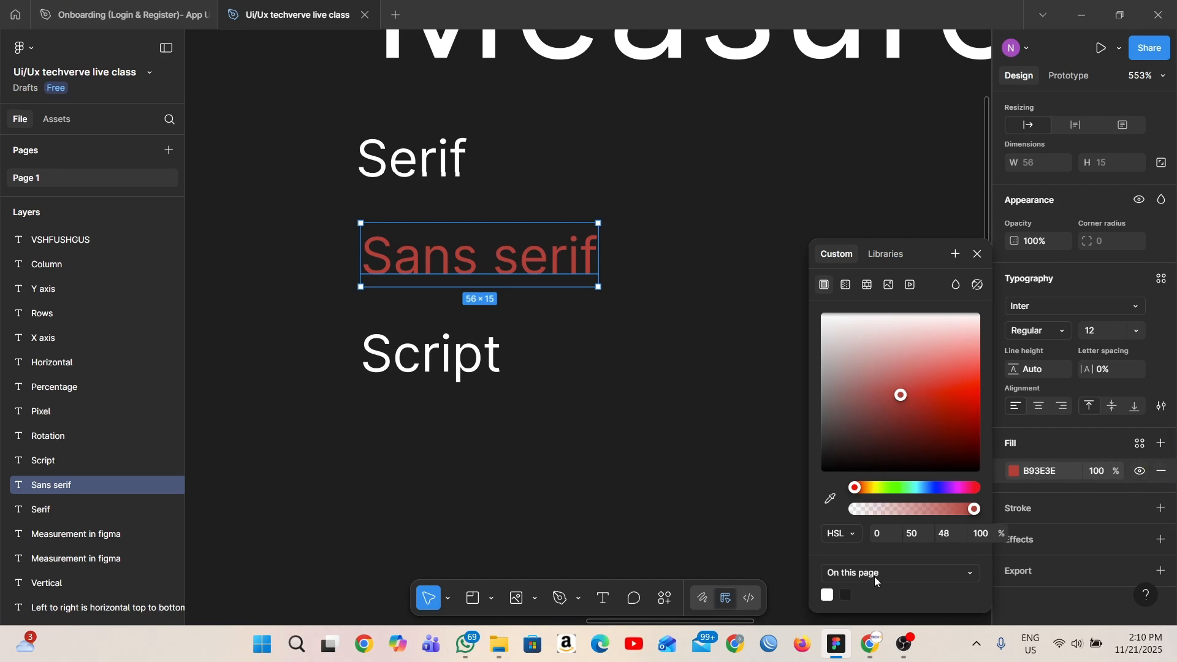
{"action": "left_click", "coordinate": [847, 286]}
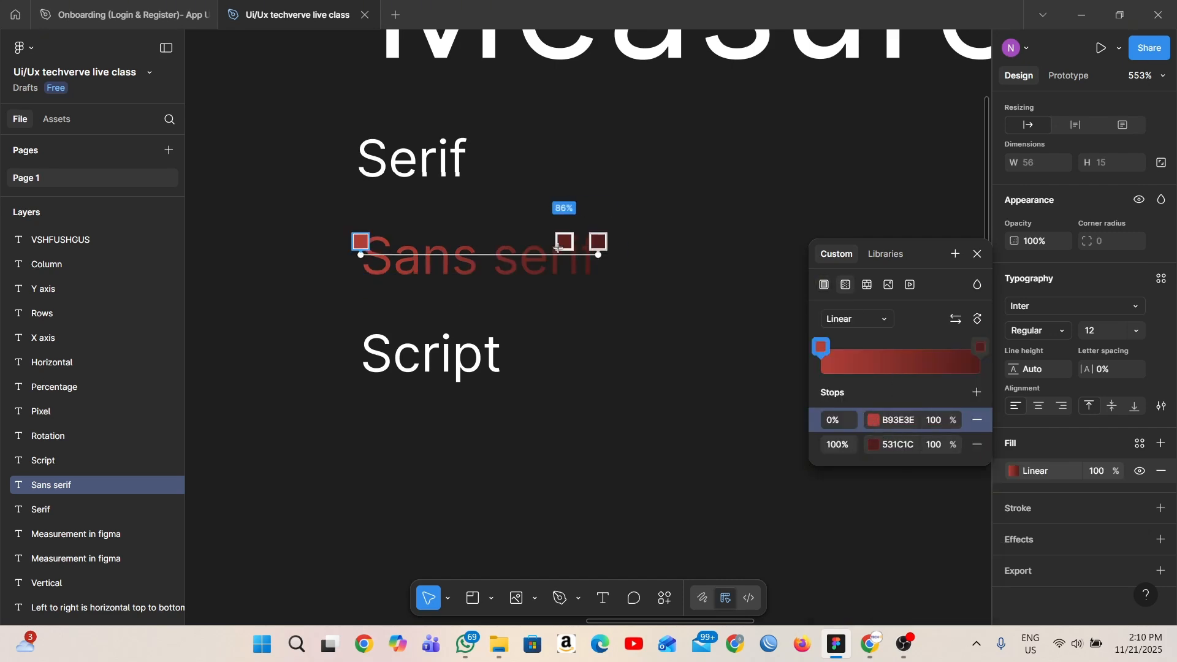
{"action": "left_click", "coordinate": [875, 421]}
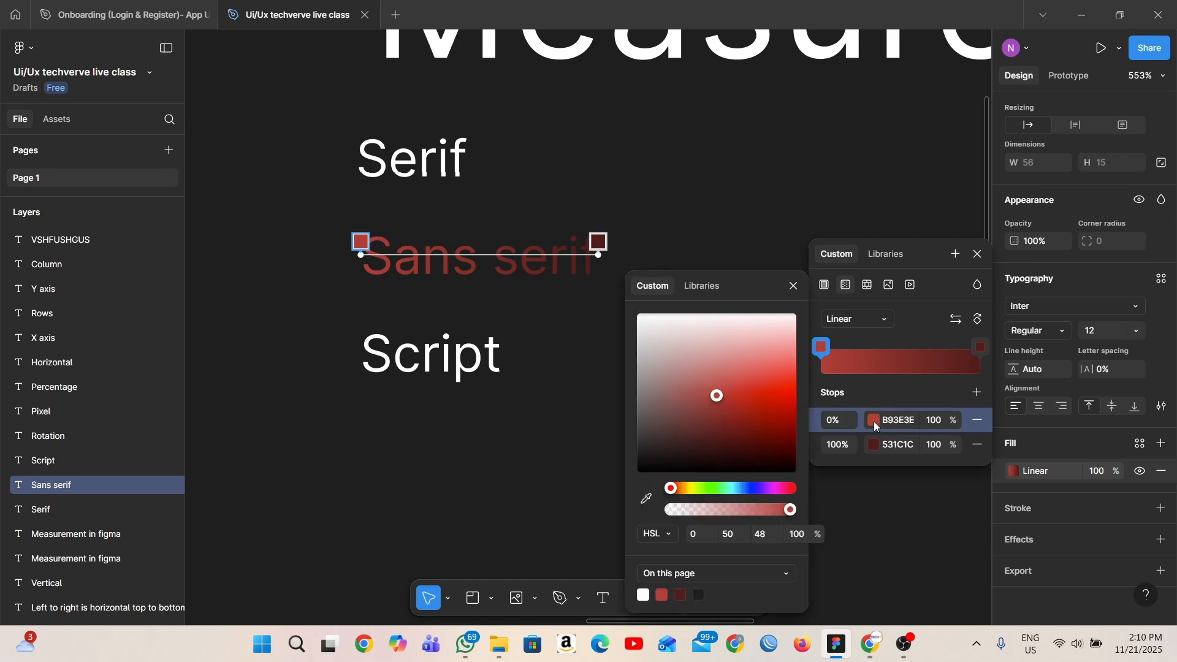
{"action": "left_click", "coordinate": [880, 446]}
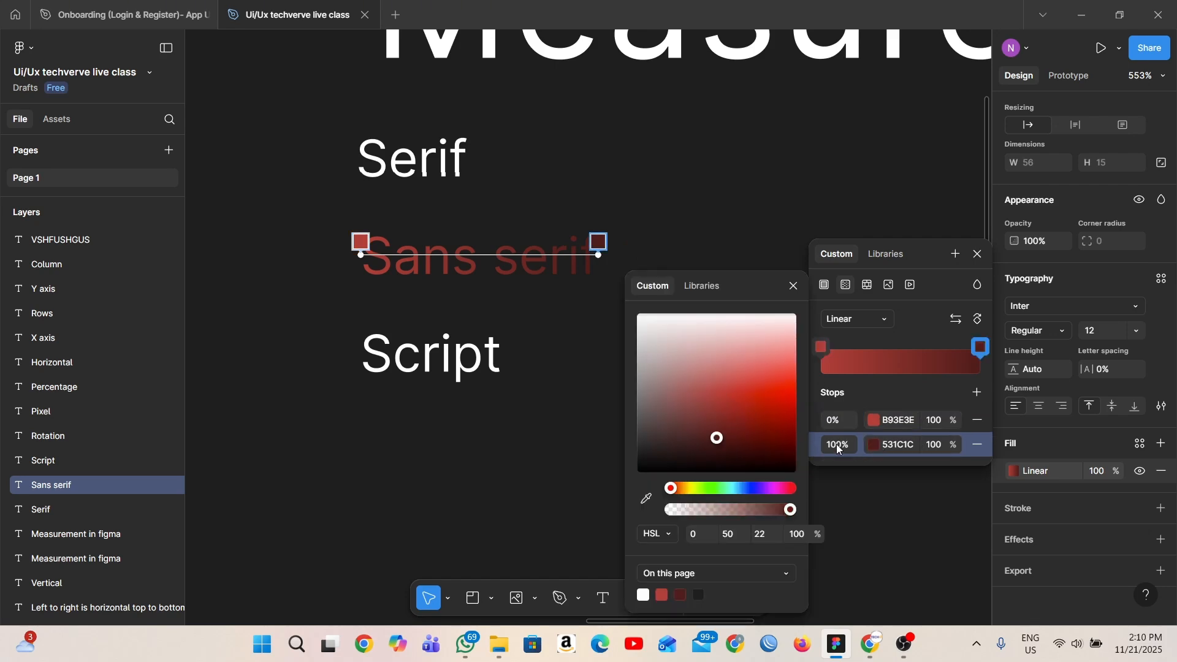
{"action": "left_click", "coordinate": [767, 489]}
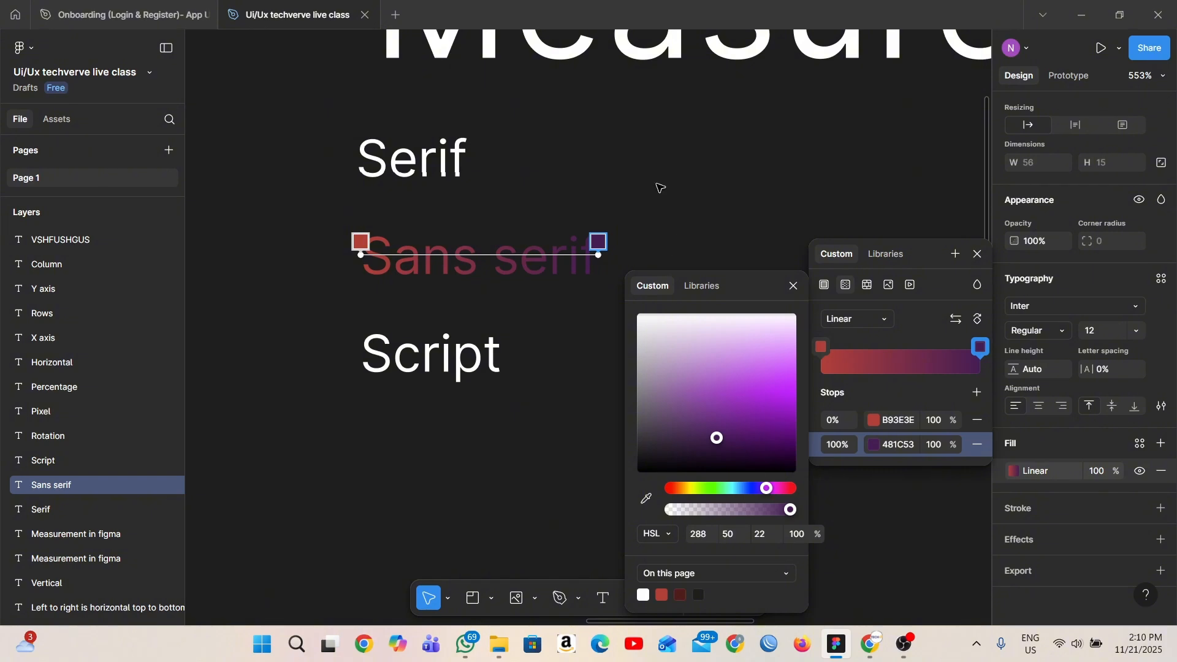
{"action": "key", "text": "Escape"}
{"action": "left_click", "coordinate": [539, 437]}
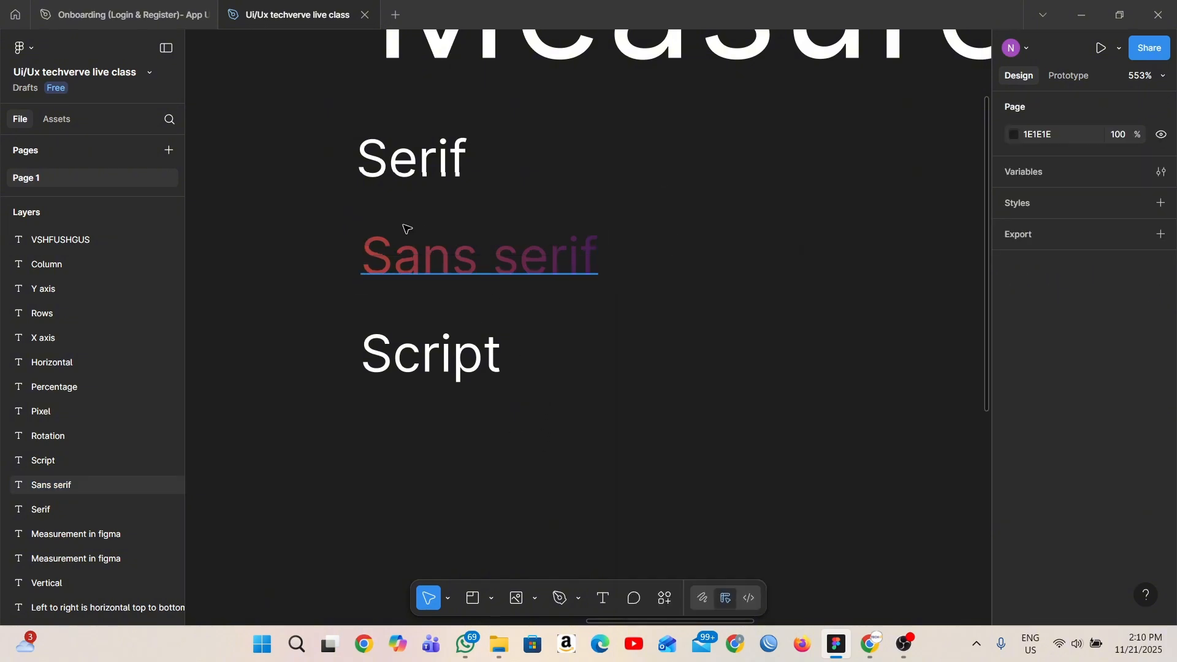
- Draw a frame about 49 × 28 beside the "Script" text and move the gradient "Sans serif" text into it
{"action": "left_click", "coordinate": [423, 229]}
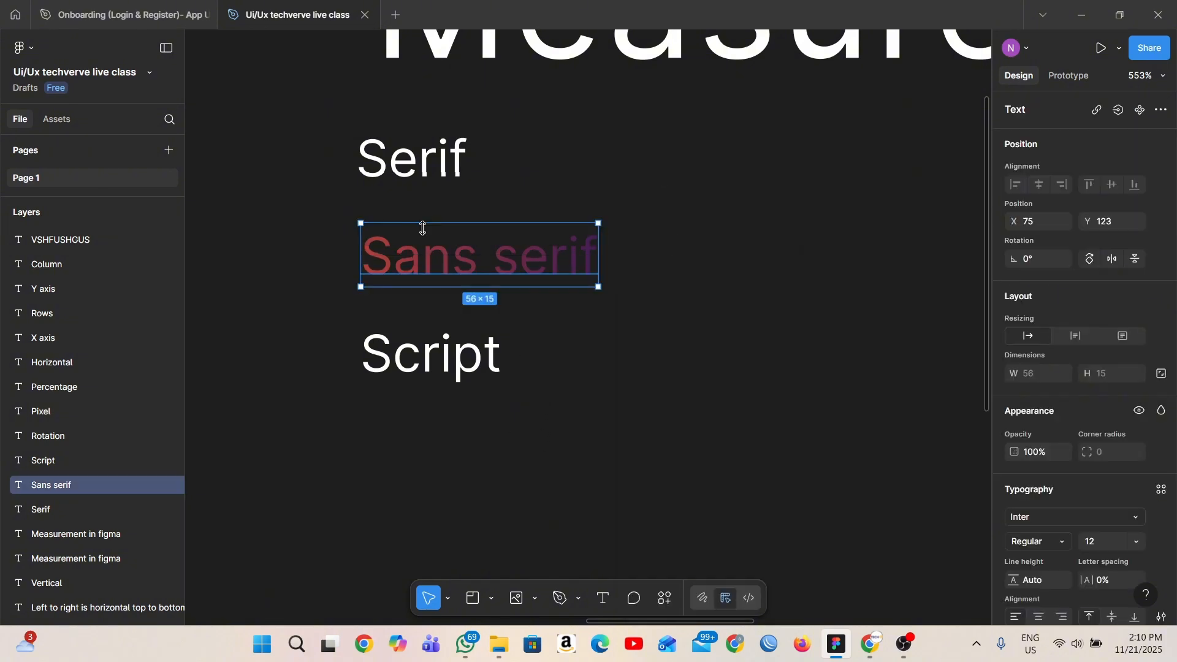
{"action": "left_click", "coordinate": [756, 461]}
{"action": "left_click", "coordinate": [498, 601]}
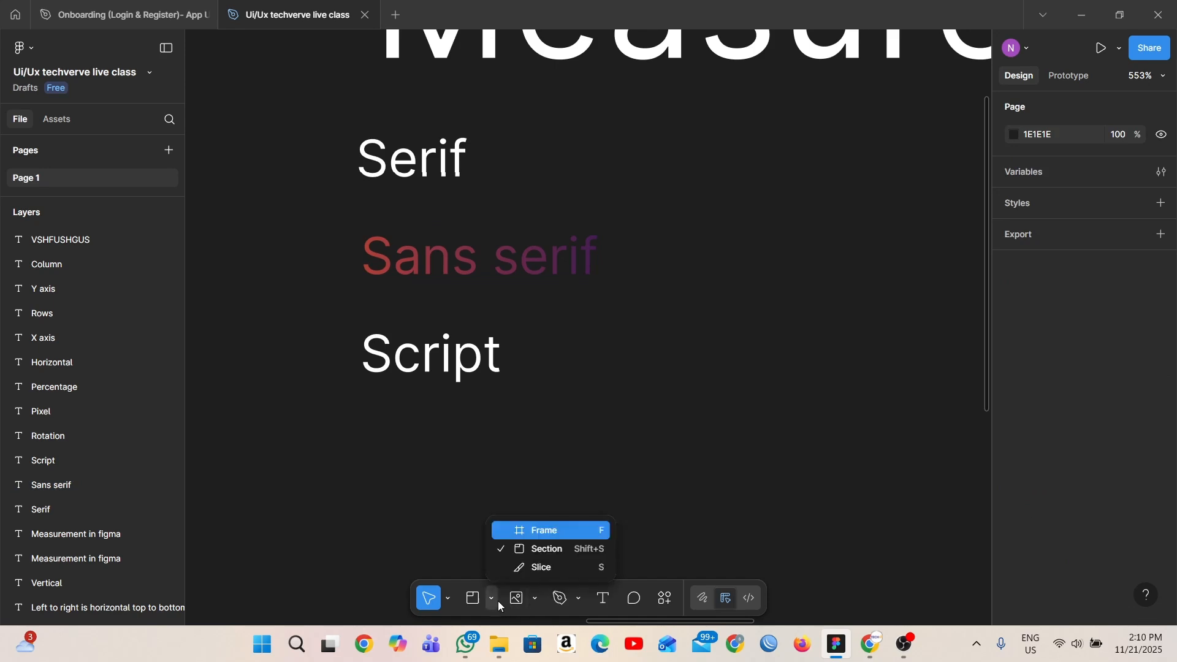
{"action": "left_click", "coordinate": [662, 348]}
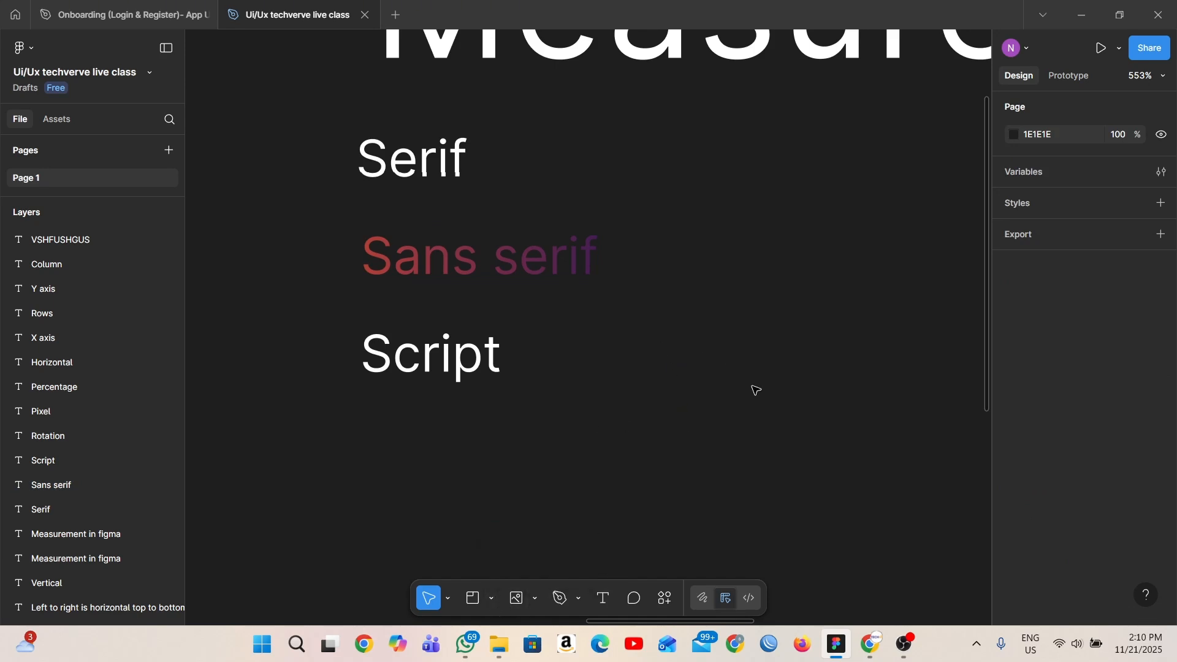
{"action": "left_click", "coordinate": [495, 601]}
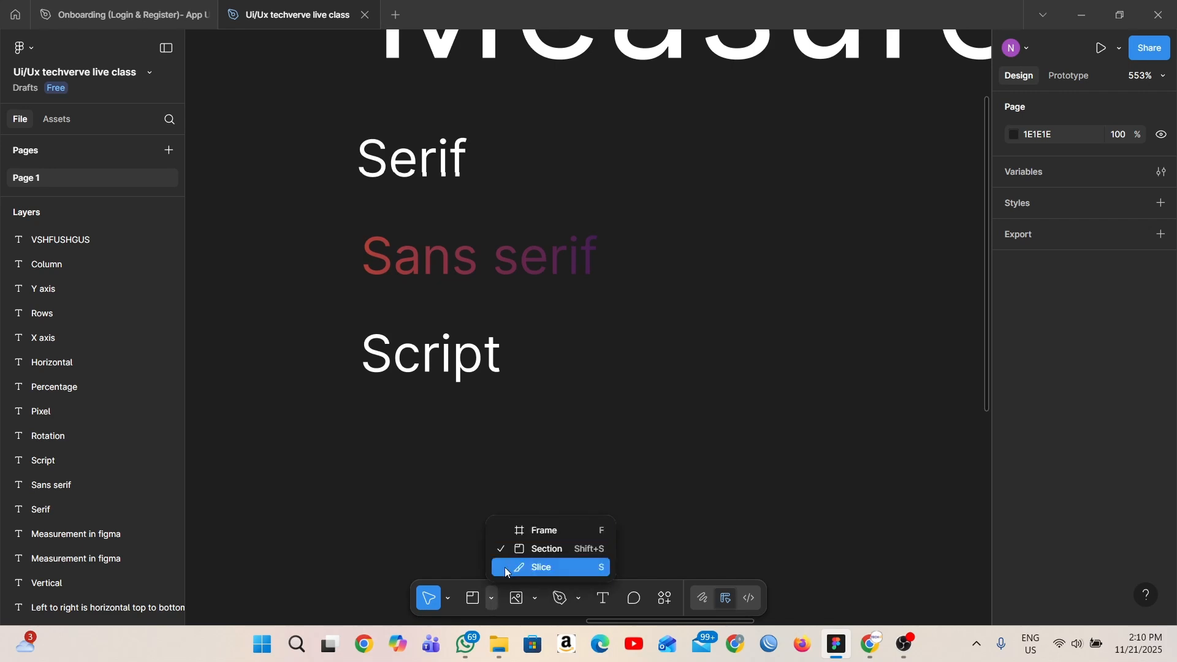
{"action": "left_click", "coordinate": [522, 530]}
{"action": "left_click_drag", "start_coordinate": [651, 318], "coordinate": [805, 413]}
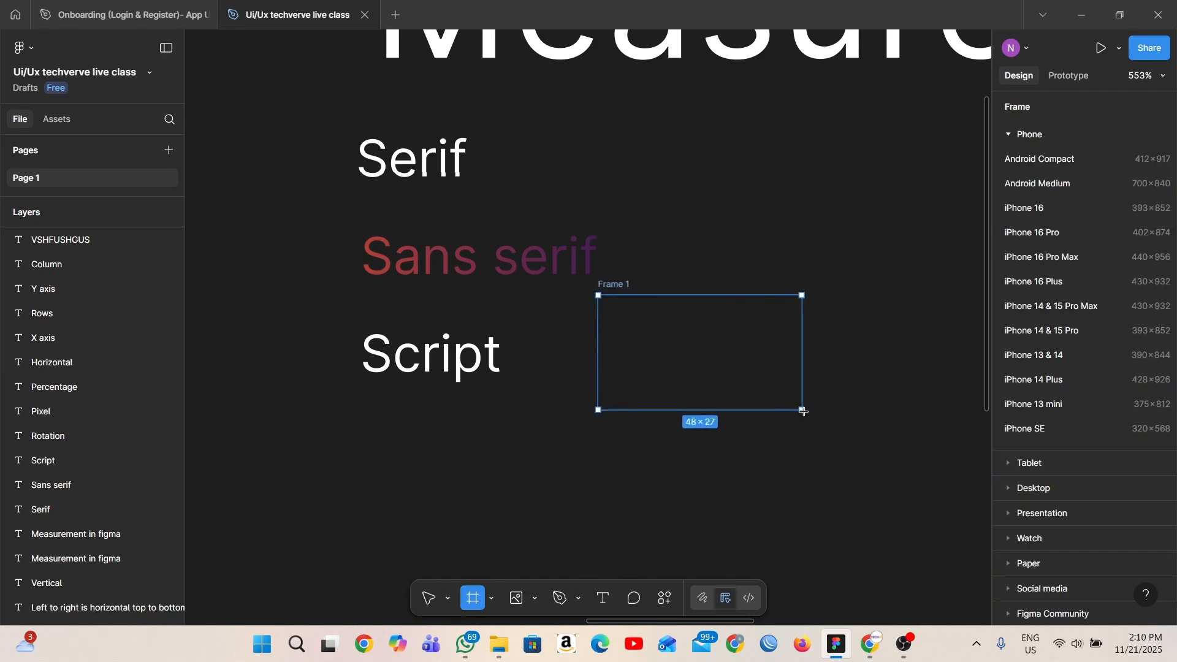
{"action": "left_click_drag", "start_coordinate": [524, 258], "coordinate": [736, 350]}
- Enlarge the frame upwards and to both sides to about 80 × 41 so the text fits inside
{"action": "left_click", "coordinate": [631, 284]}
{"action": "left_click", "coordinate": [625, 285]}
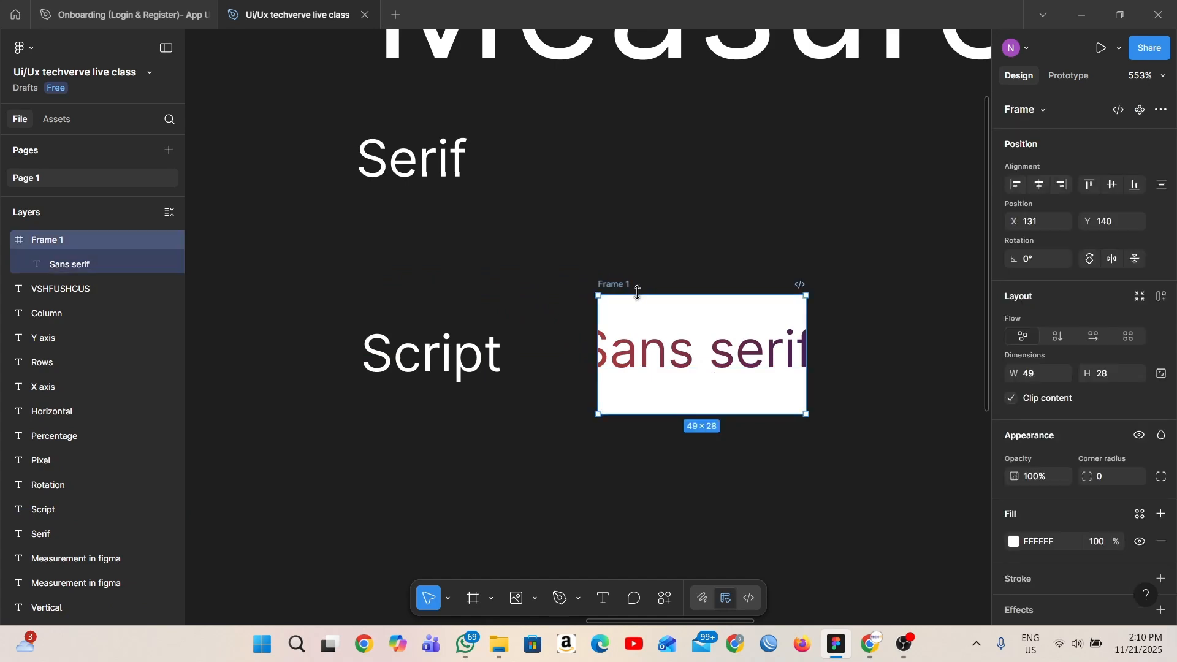
{"action": "left_click_drag", "start_coordinate": [635, 295], "coordinate": [624, 240]}
{"action": "left_click", "coordinate": [592, 310]}
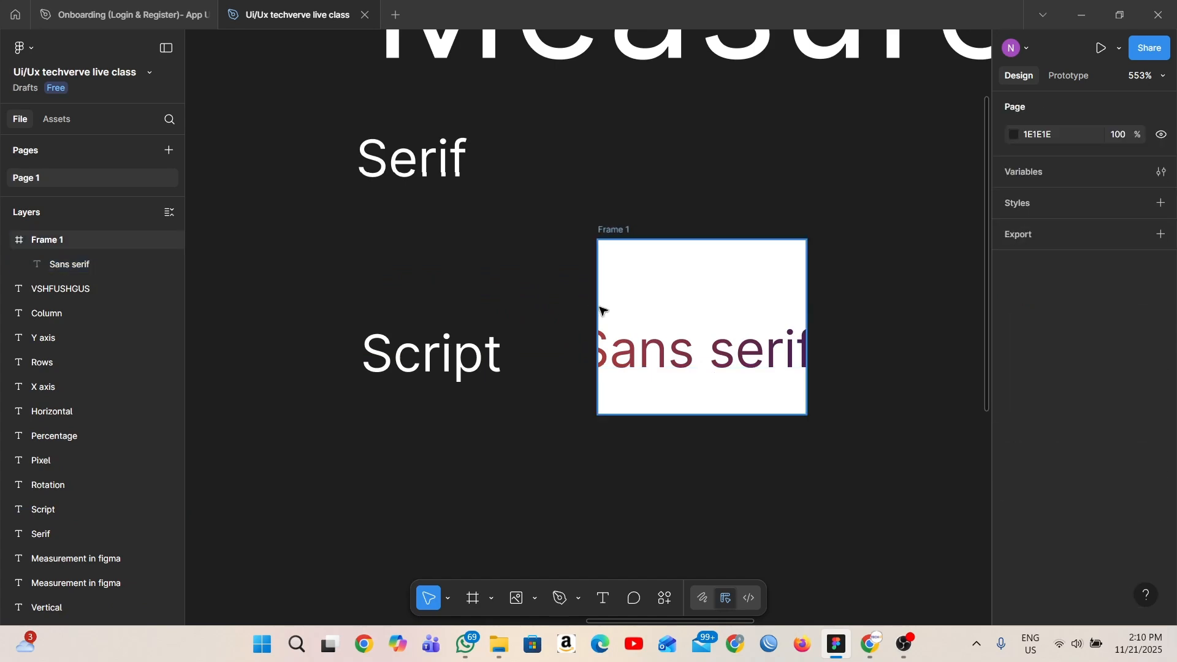
{"action": "left_click", "coordinate": [600, 308]}
{"action": "left_click_drag", "start_coordinate": [600, 309], "coordinate": [531, 311]}
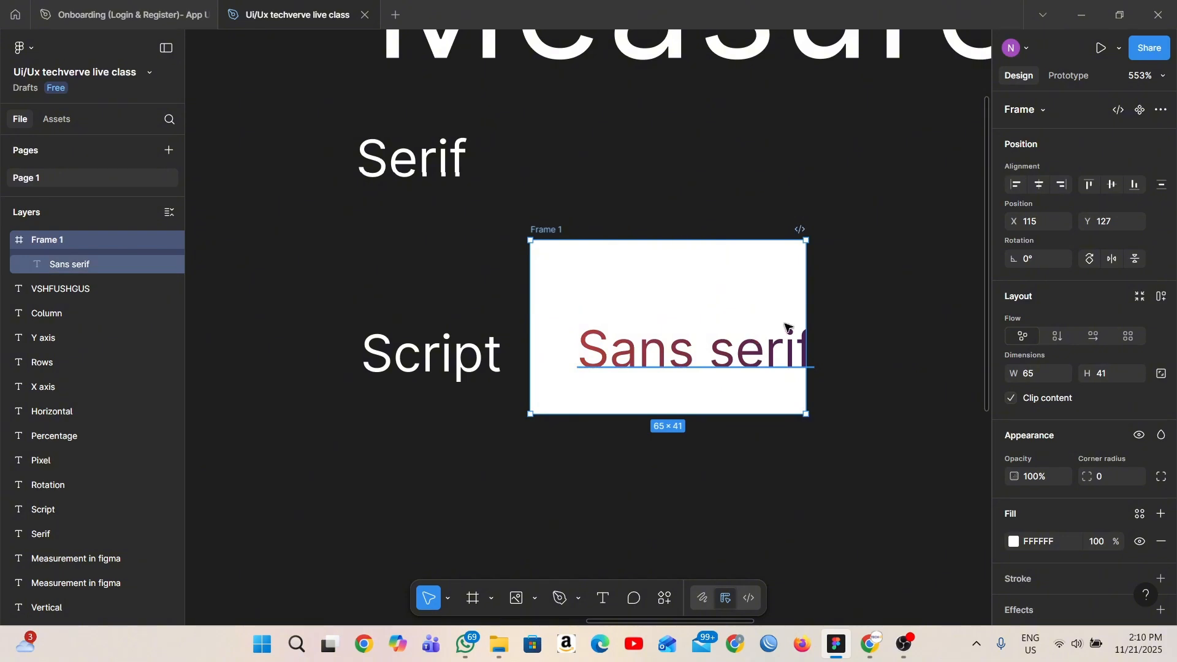
{"action": "left_click_drag", "start_coordinate": [805, 320], "coordinate": [869, 331]}
- Nudge the "Sans serif" text upwards inside the frame to X 11, Y 11
{"action": "scroll", "coordinate": [784, 368], "scroll_direction": "up", "scroll_amount": 3}
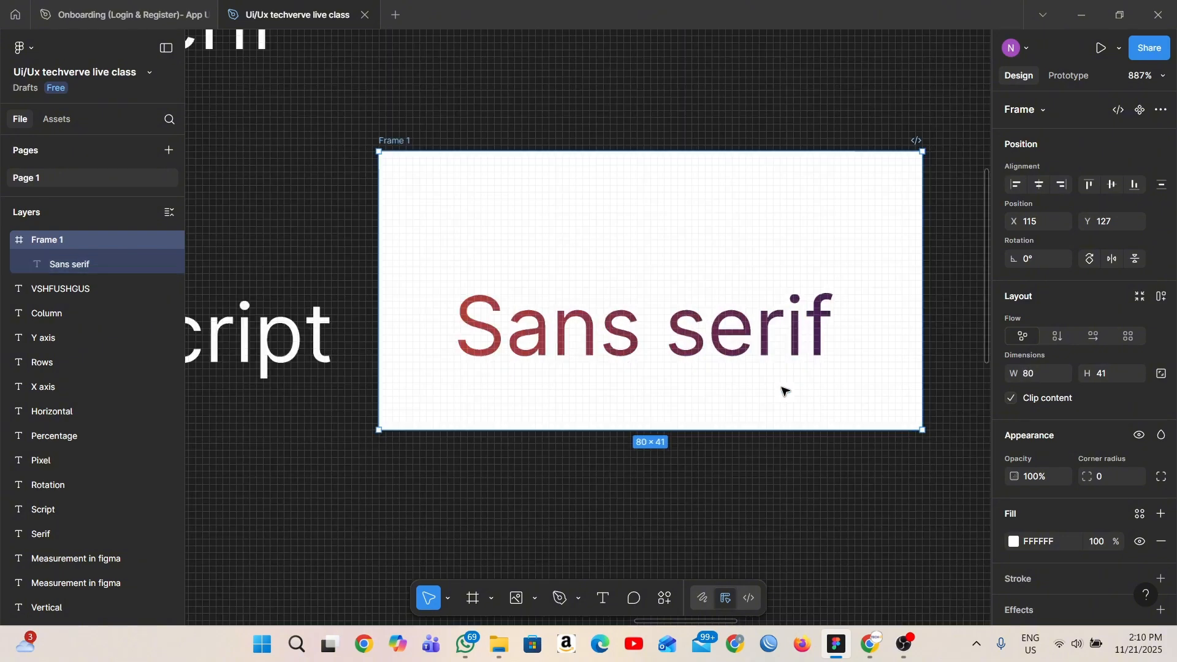
{"action": "left_click", "coordinate": [718, 344]}
{"action": "scroll", "coordinate": [702, 319], "scroll_direction": "up", "scroll_amount": 3}
{"action": "key", "text": "Up"}
{"action": "key", "text": "Up"}
{"action": "key", "text": "Up"}
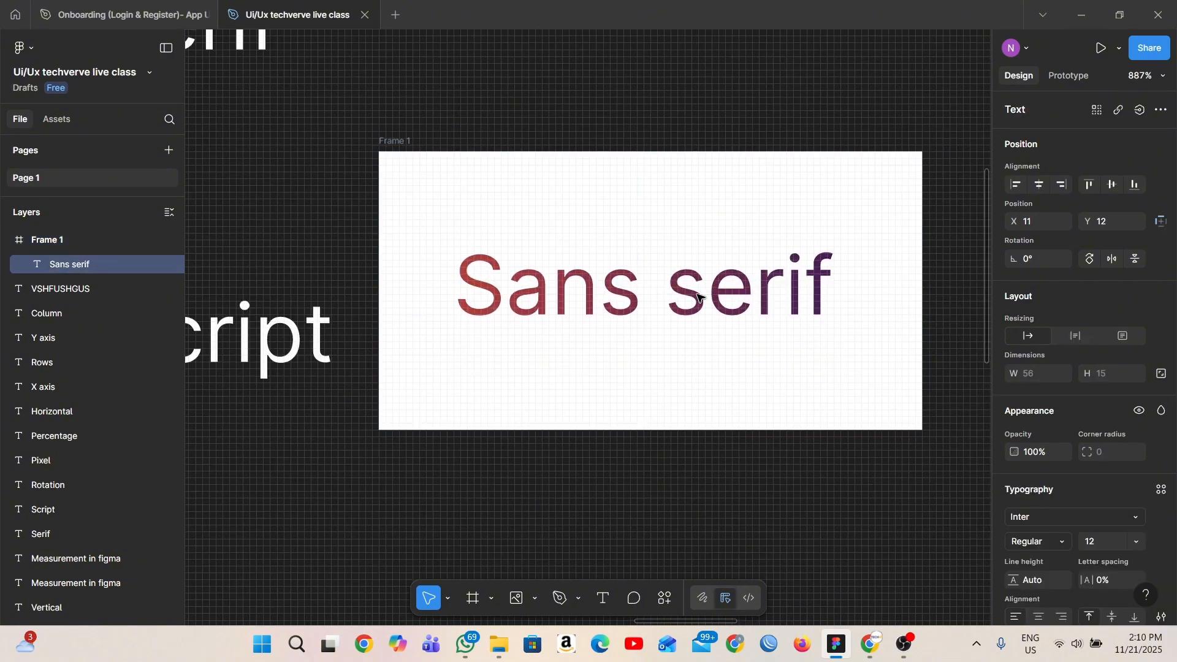
{"action": "key", "text": "Right"}
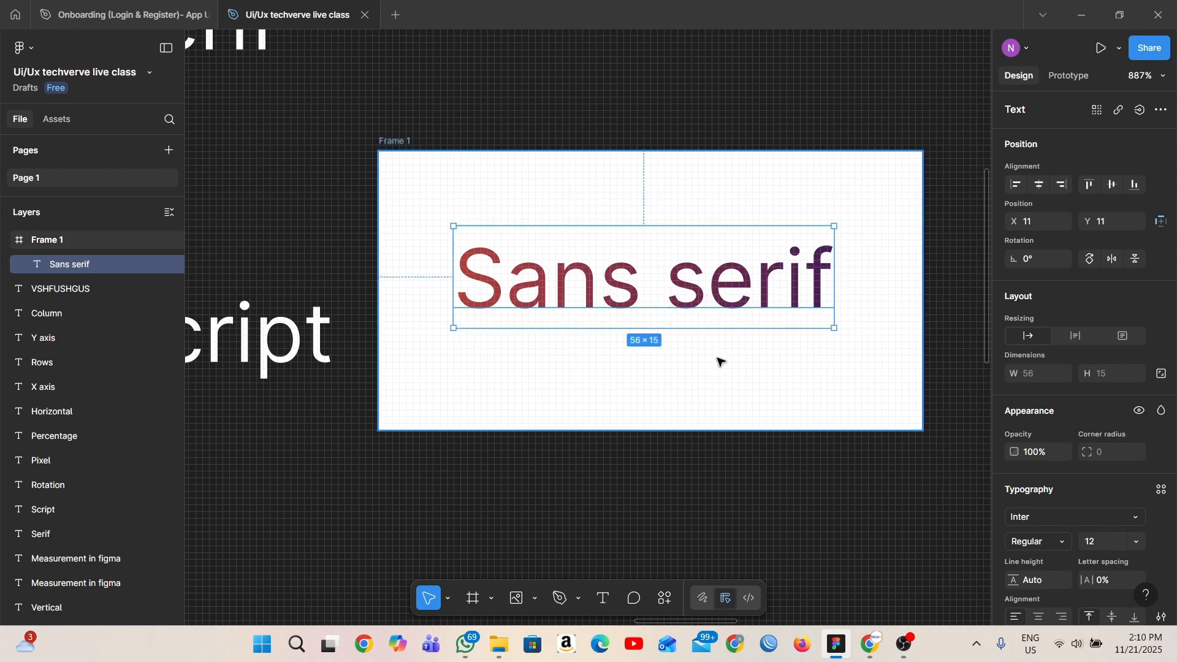
- Check the text's distances to the frame edges and nudge it to X 12, Y 13 to centre it
{"action": "scroll", "coordinate": [705, 356], "scroll_direction": "up", "scroll_amount": 1}
{"action": "key", "text": "alt"}
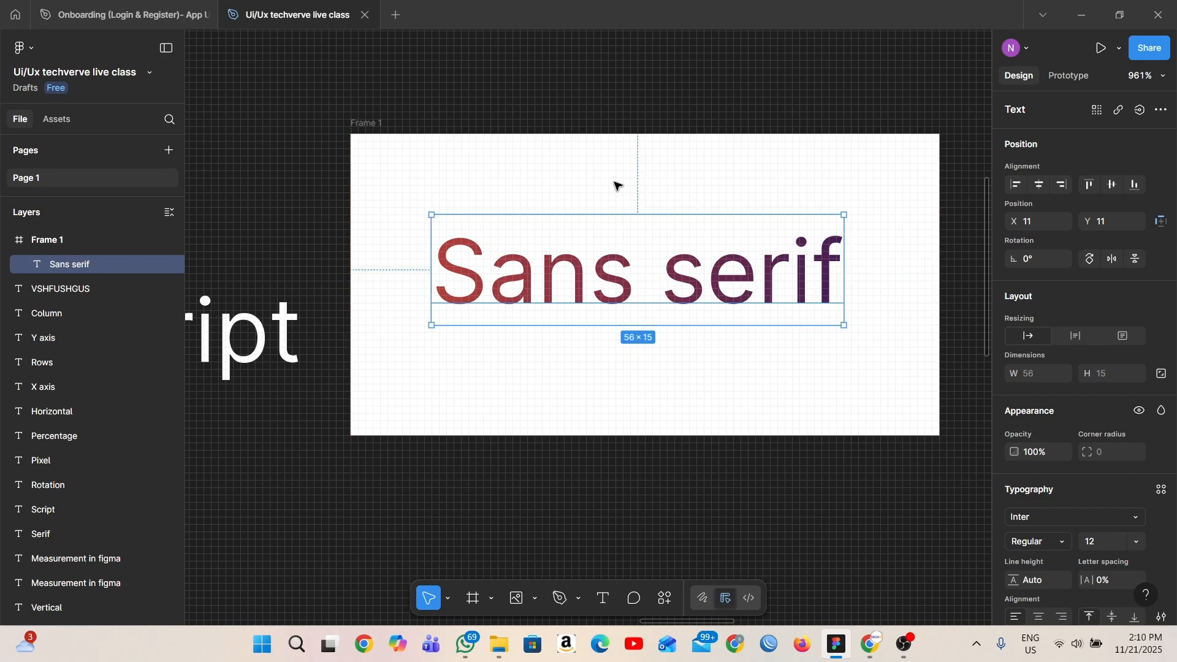
{"action": "key", "text": "Down"}
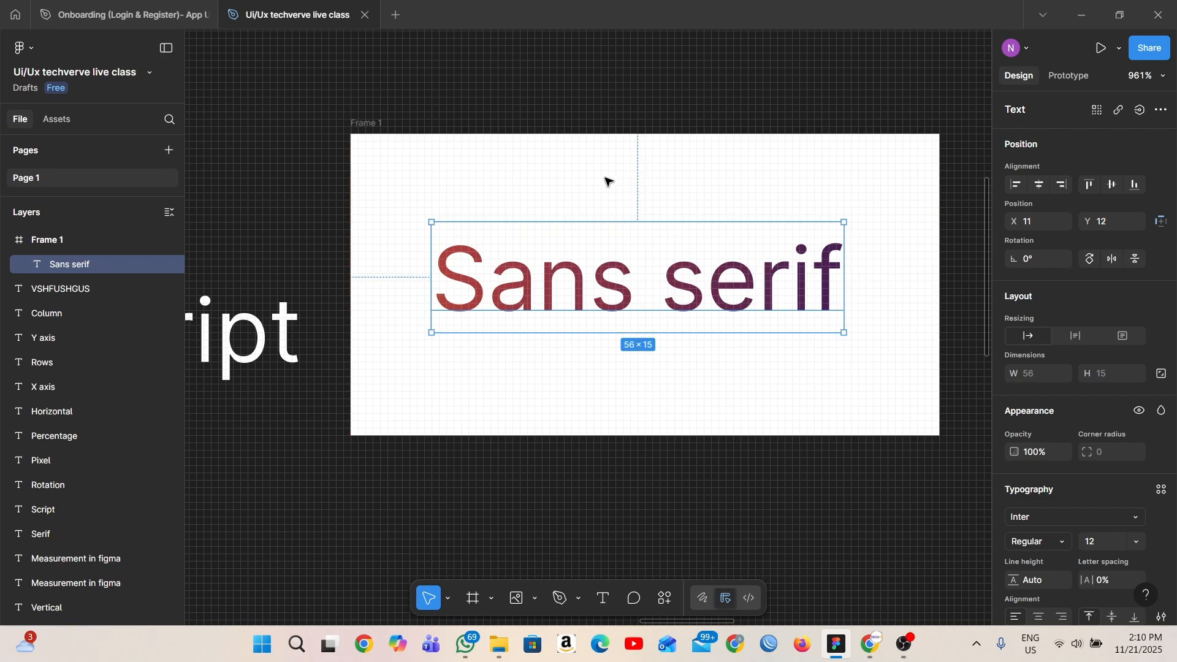
{"action": "key", "text": "alt"}
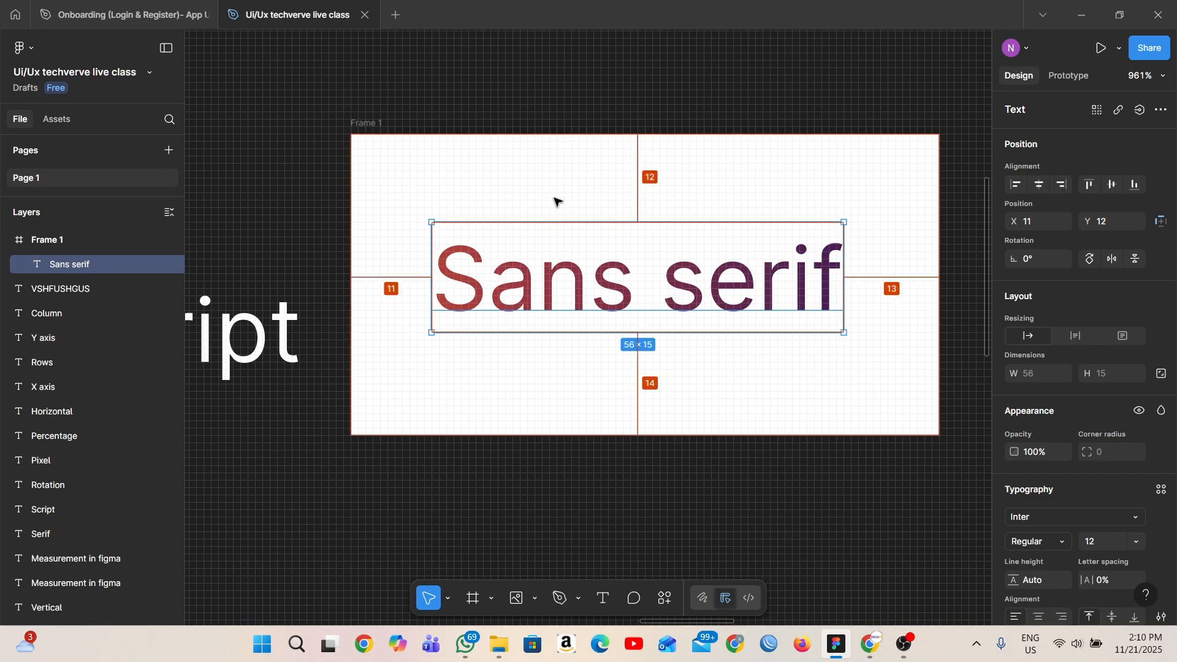
{"action": "key", "text": "alt"}
{"action": "key", "text": "alt"}
{"action": "key", "text": "Down"}
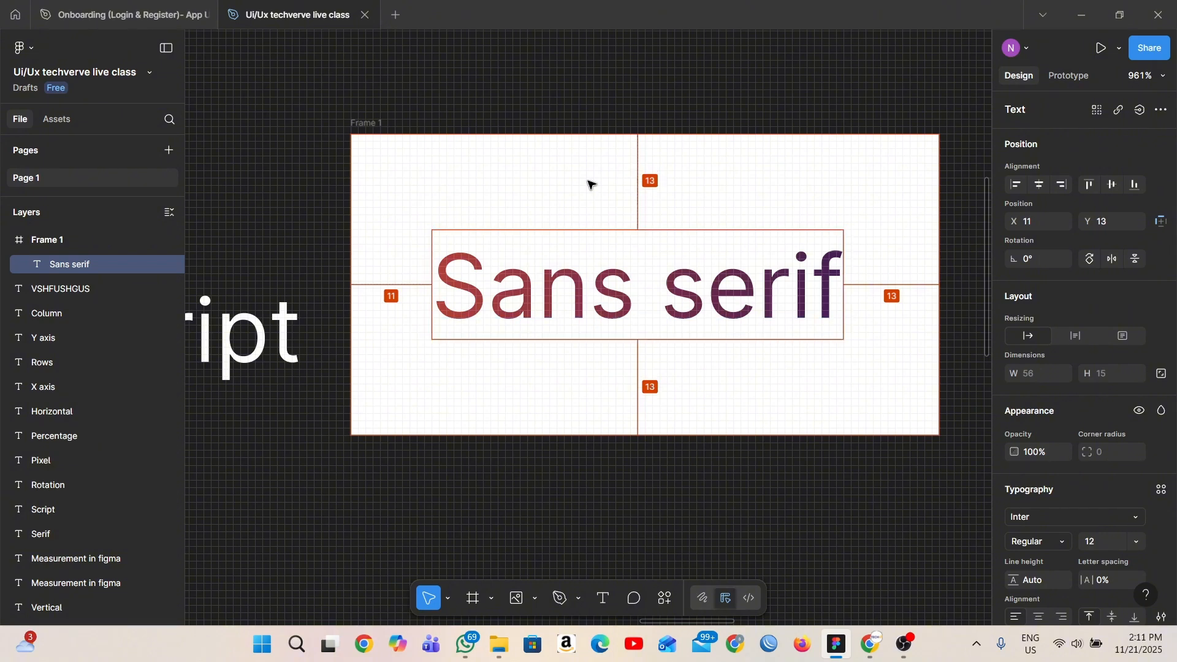
{"action": "key", "text": "Right"}
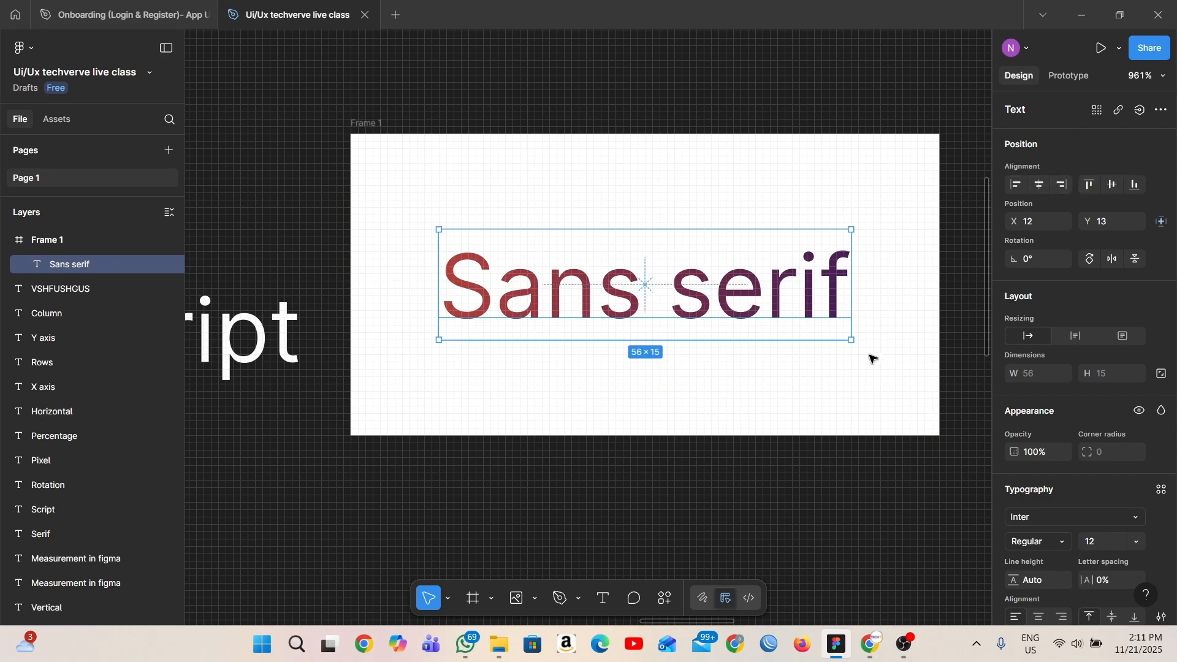
- Add a colour stop at 50% to the "Sans serif" text's linear gradient fill
{"action": "scroll", "coordinate": [1046, 491], "scroll_direction": "down", "scroll_amount": 3}
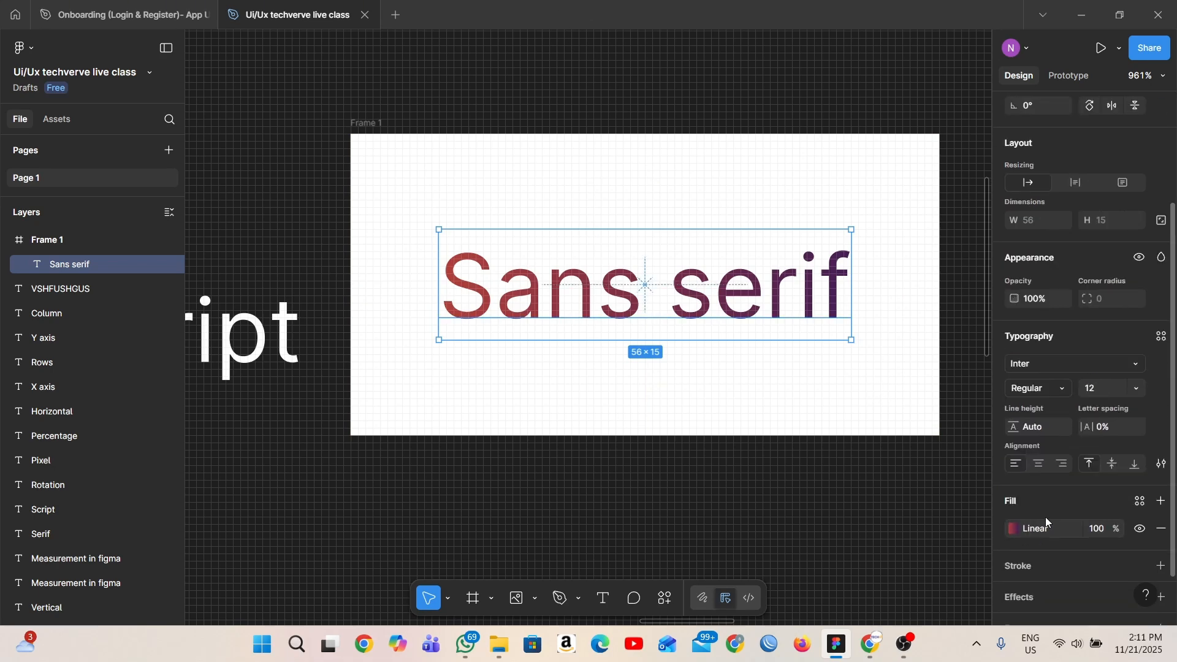
{"action": "left_click", "coordinate": [1015, 531]}
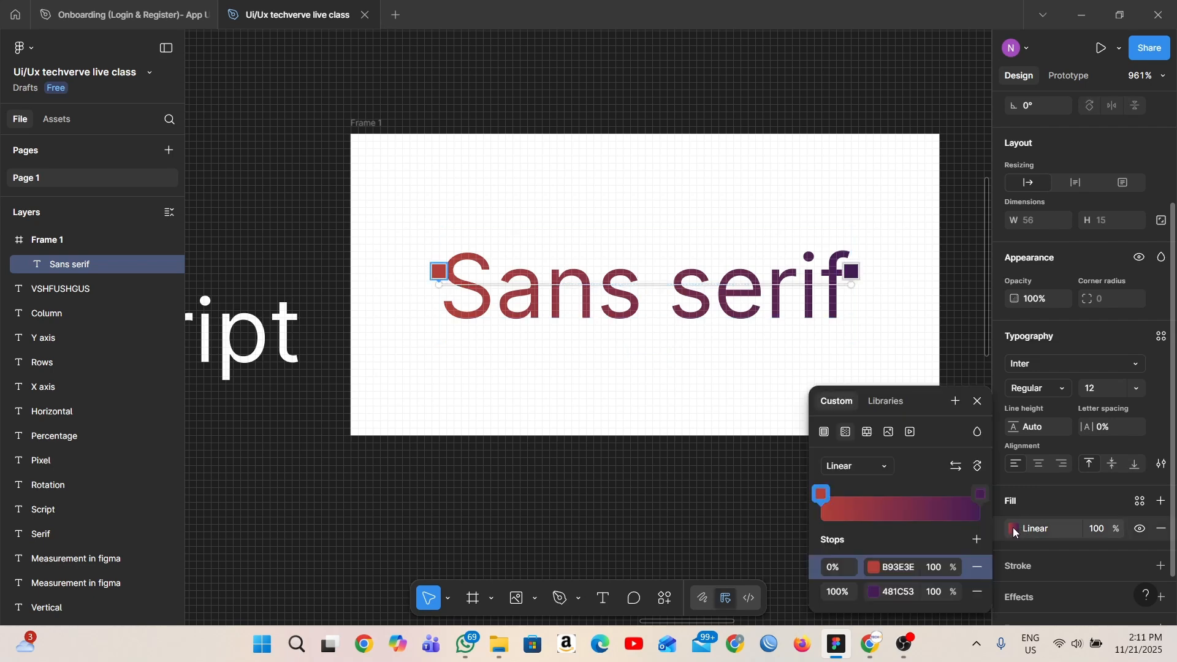
{"action": "left_click", "coordinate": [976, 541]}
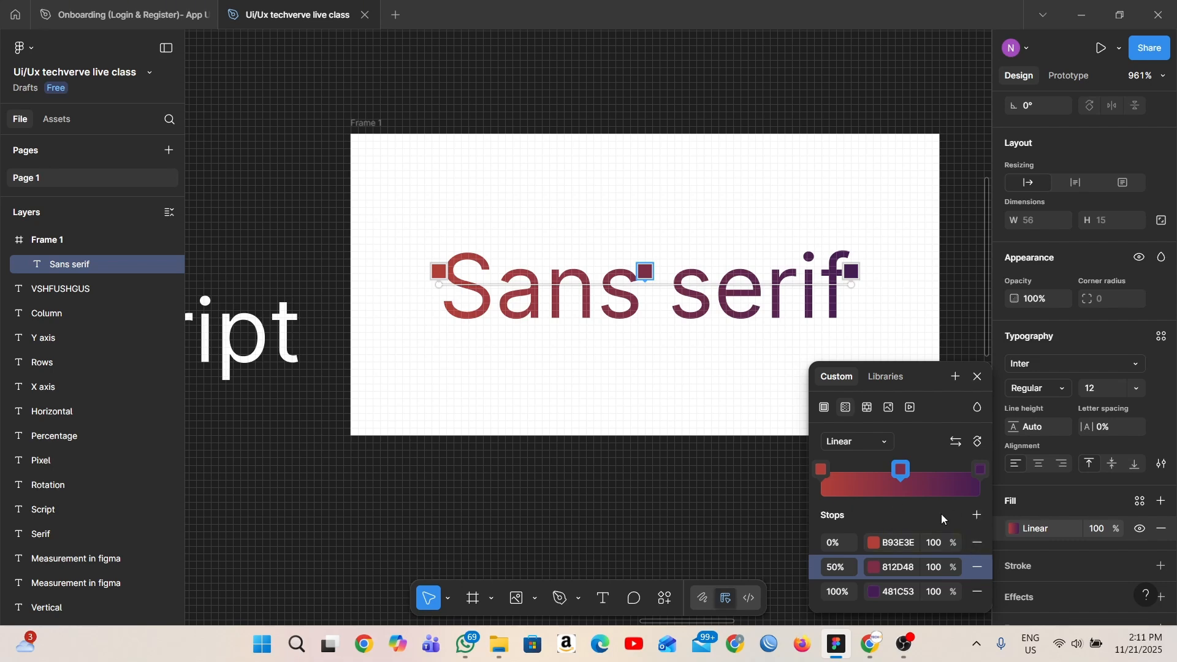
- Flip and rotate the "Sans serif" text's linear gradient
{"action": "left_click", "coordinate": [959, 444]}
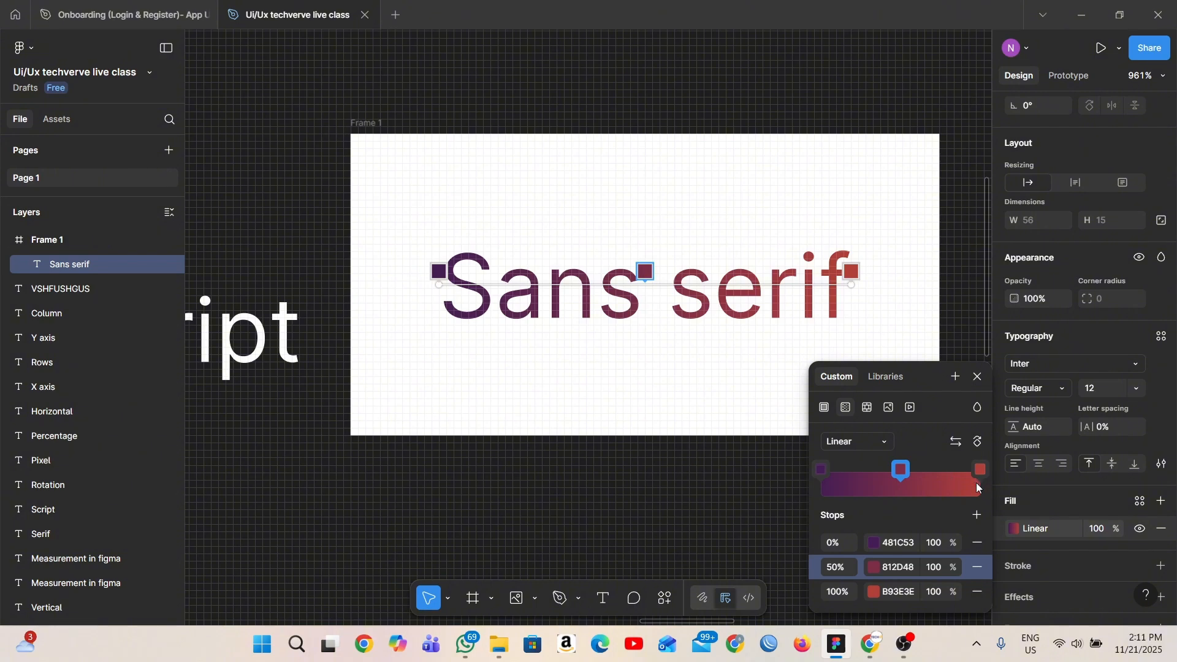
{"action": "left_click", "coordinate": [977, 445]}
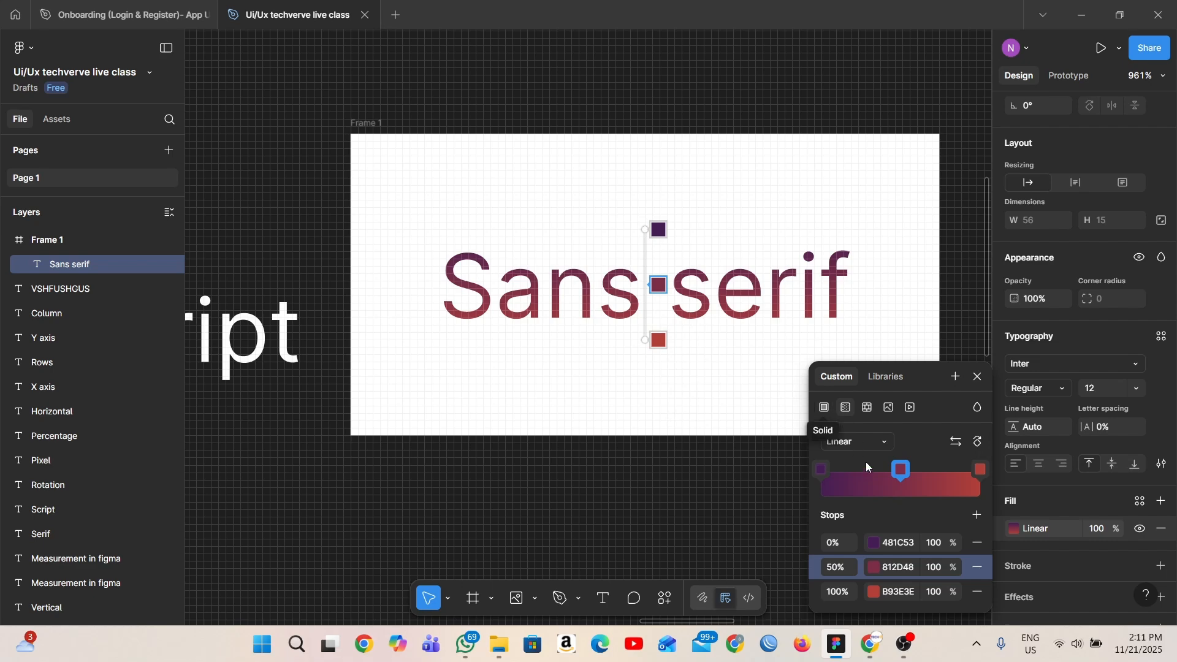
- Change the text's gradient type to Radial, and flip and rotate it
{"action": "left_click", "coordinate": [883, 442]}
{"action": "left_click", "coordinate": [883, 461]}
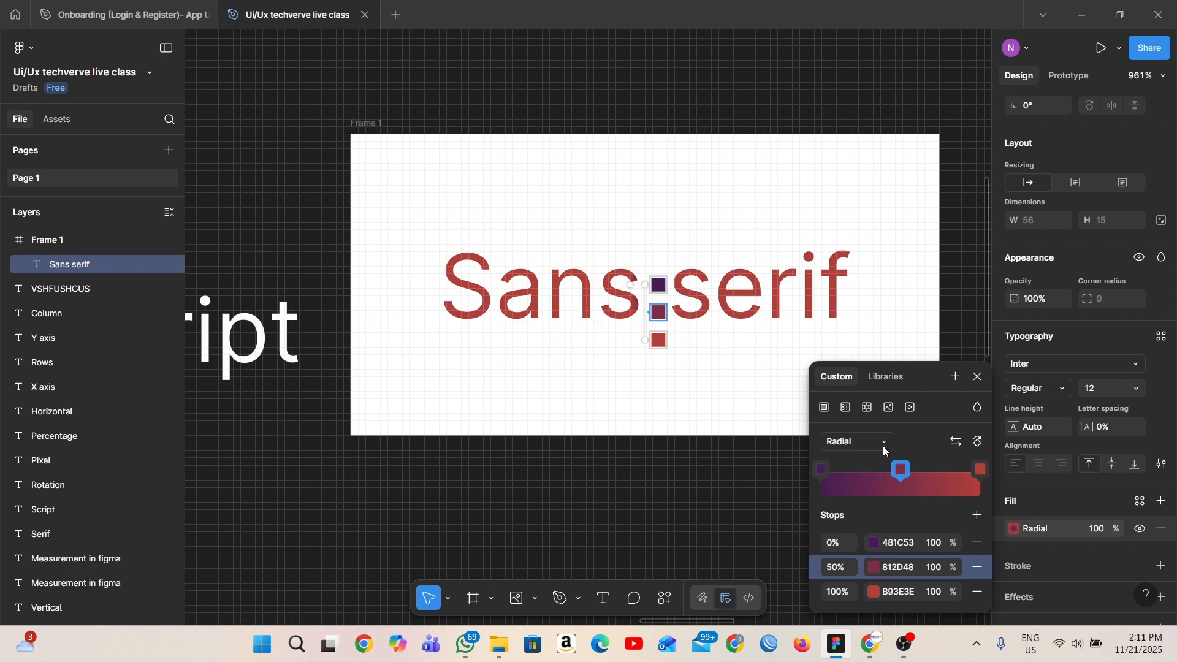
{"action": "left_click", "coordinate": [957, 444]}
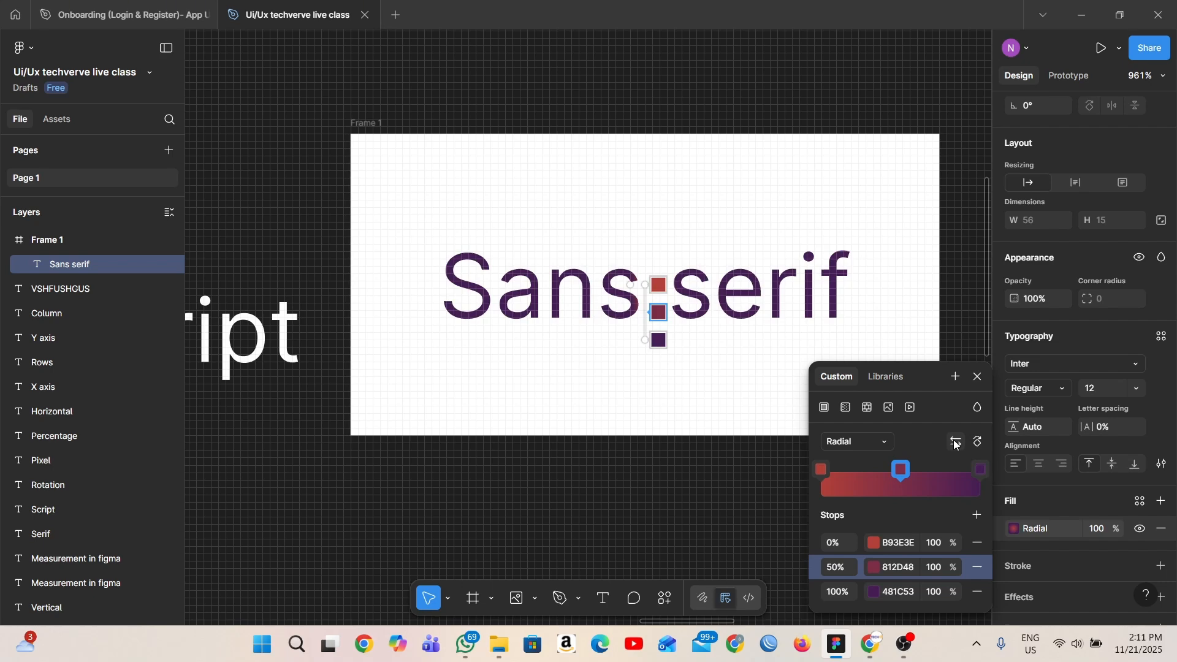
{"action": "left_click", "coordinate": [979, 443]}
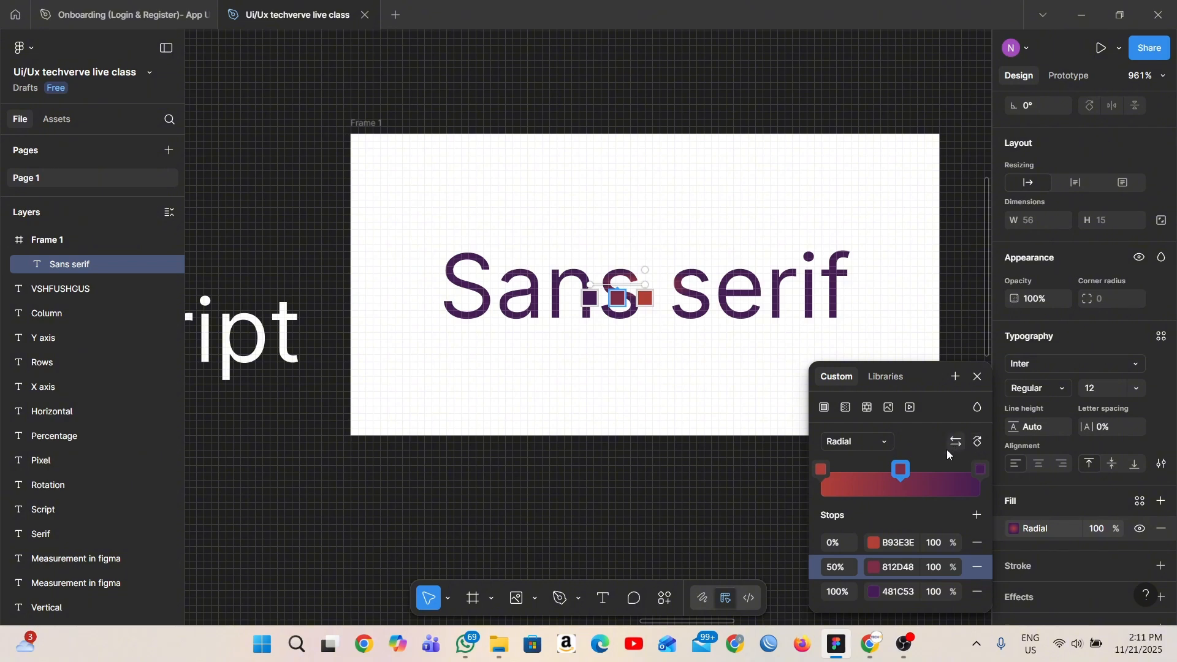
- Change the text's gradient type to Angular, rotate it and flip its colours twice
{"action": "left_click", "coordinate": [891, 445]}
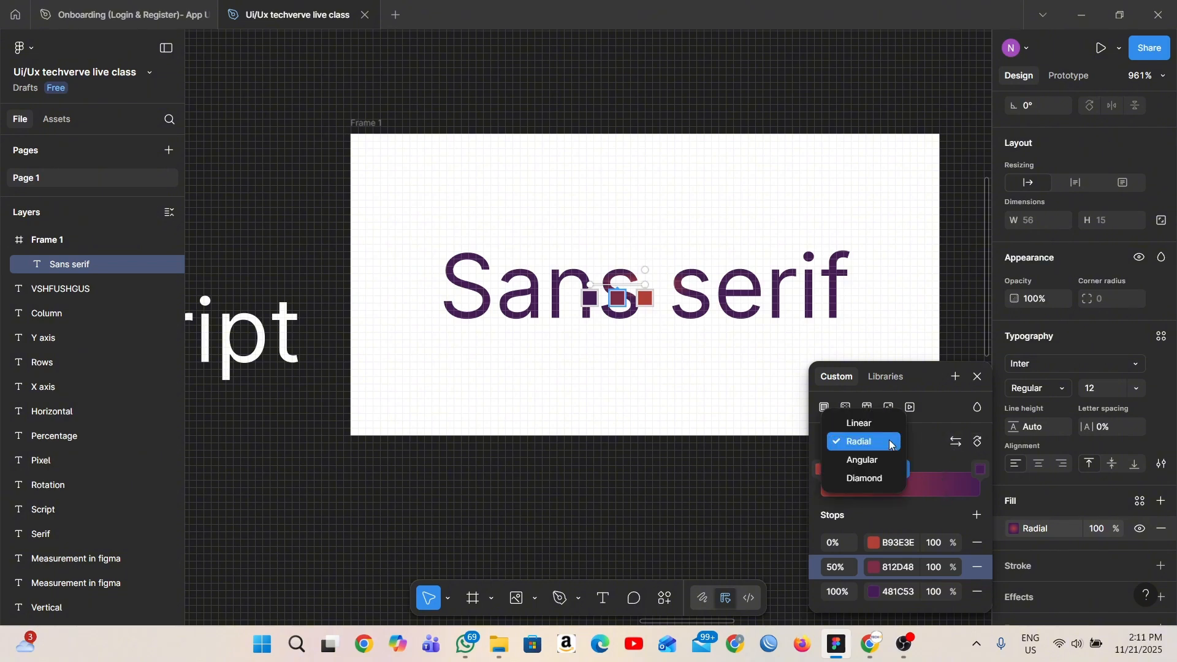
{"action": "left_click", "coordinate": [886, 459]}
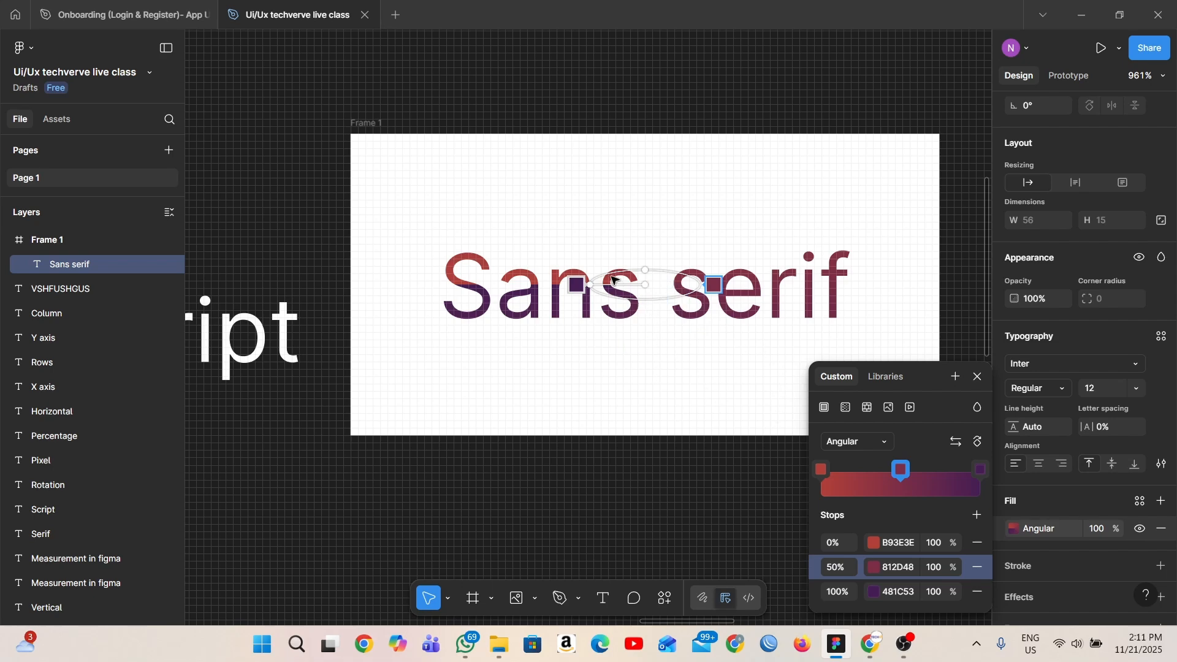
{"action": "left_click", "coordinate": [955, 443]}
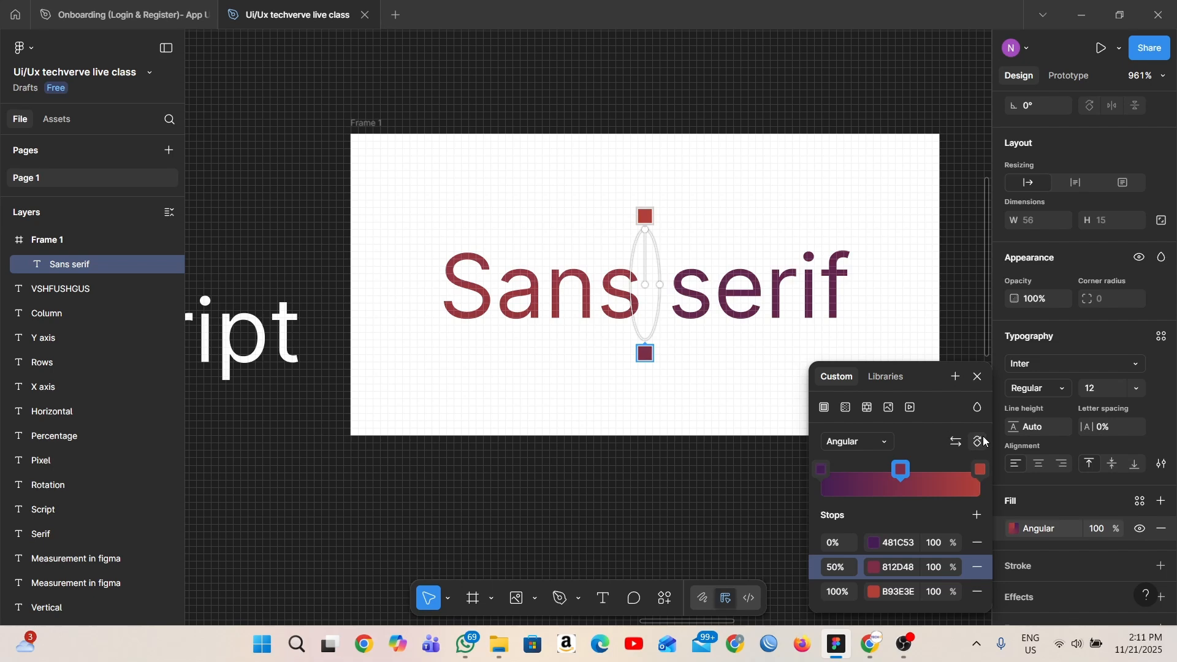
{"action": "left_click", "coordinate": [956, 441]}
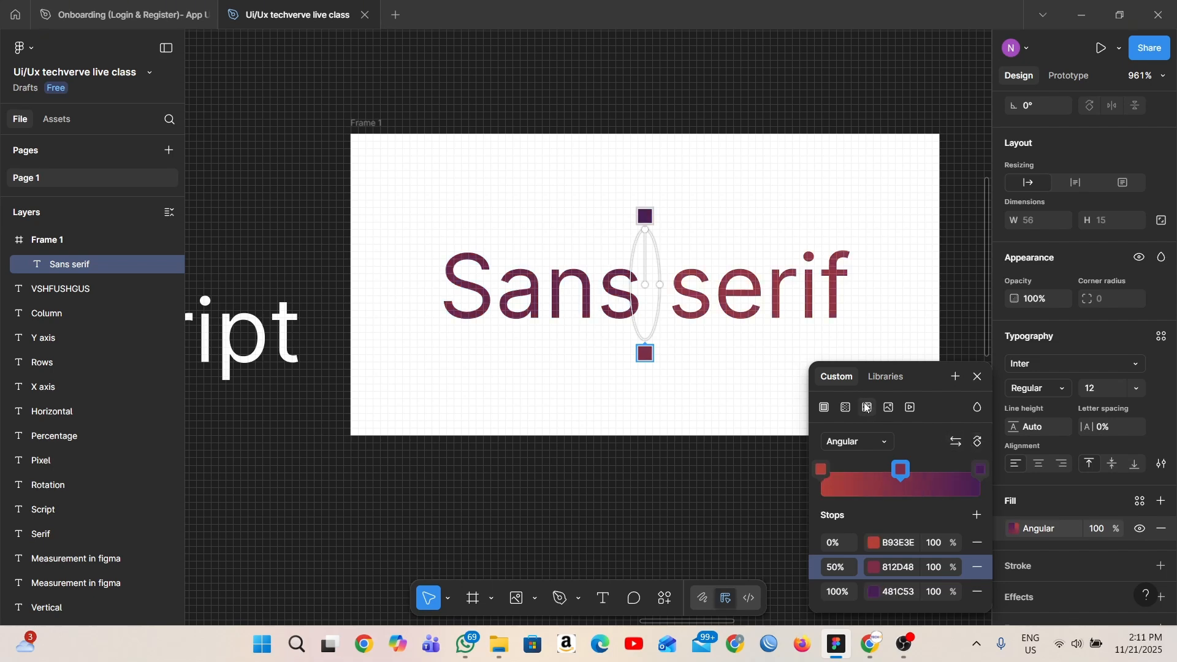
- Change the text's gradient type to Diamond, and flip and rotate it
{"action": "left_click", "coordinate": [877, 442]}
{"action": "left_click", "coordinate": [878, 455]}
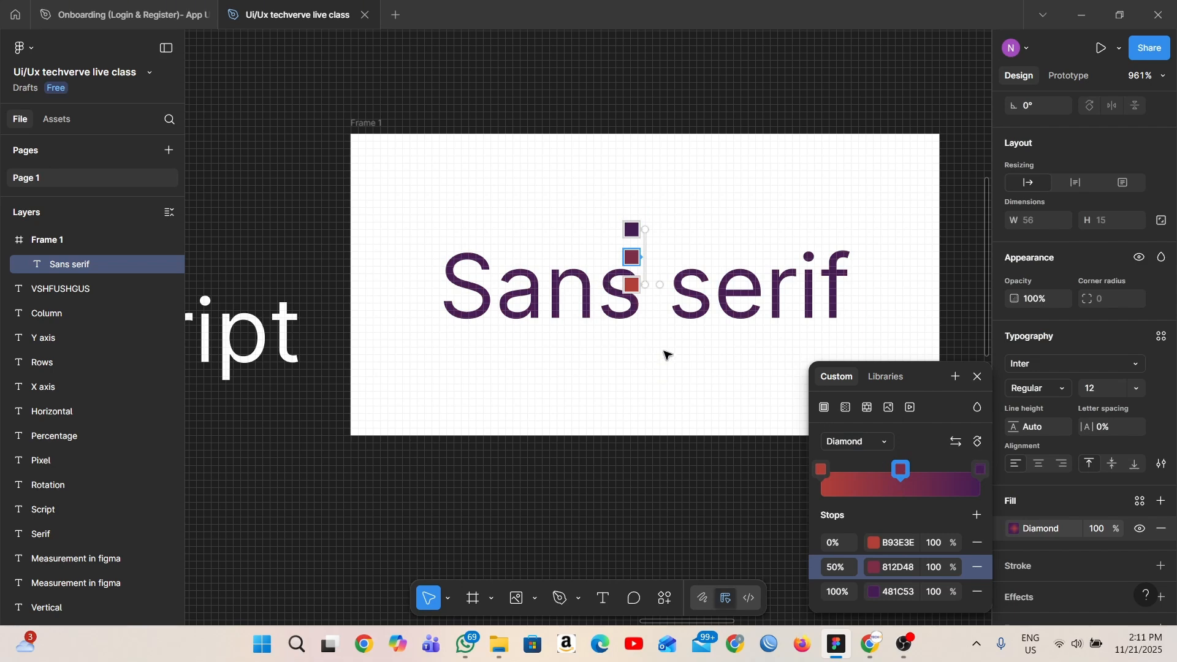
{"action": "left_click", "coordinate": [956, 442]}
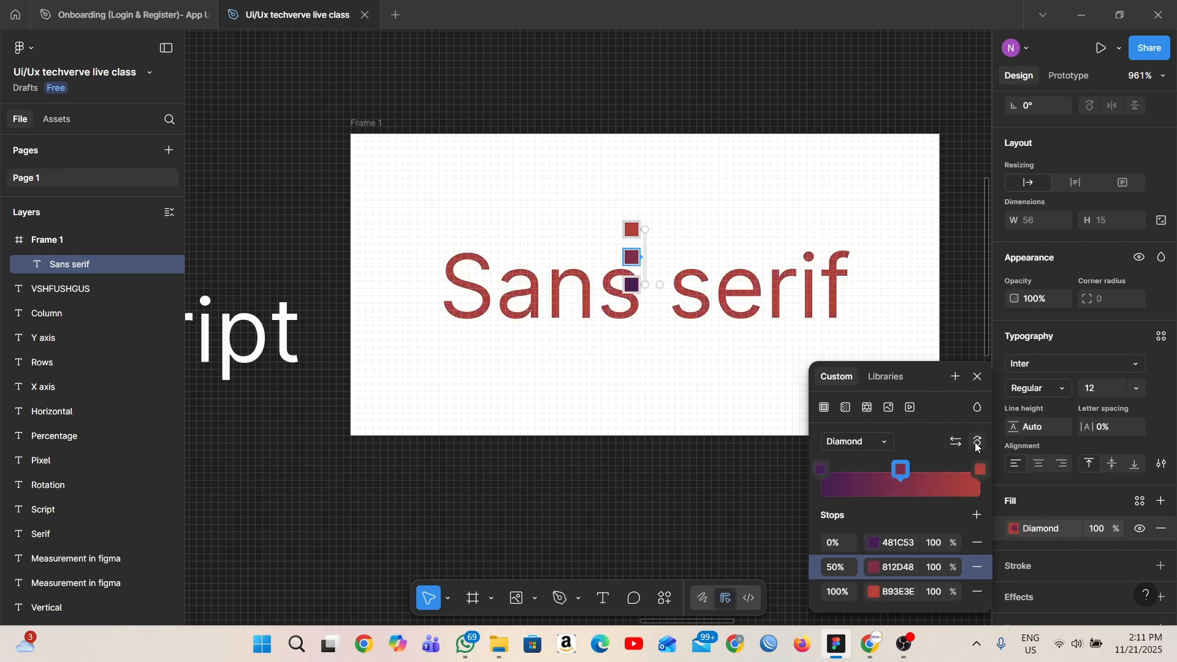
{"action": "left_click", "coordinate": [978, 442]}
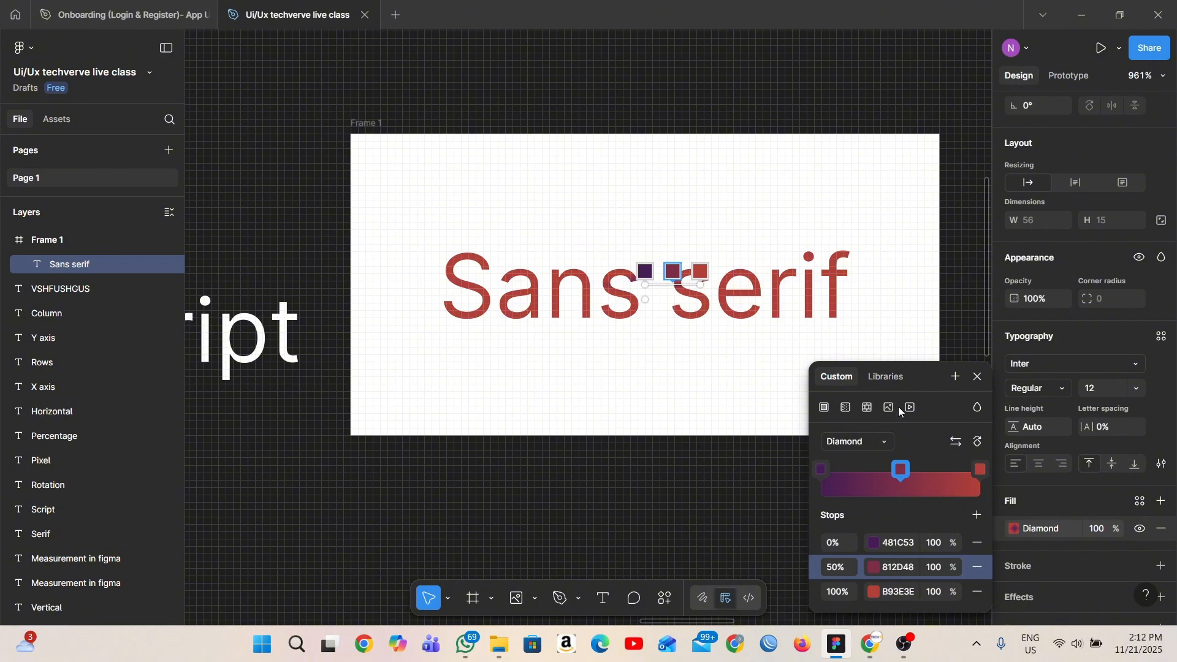
- Close the gradient settings and inspect the "Sans serif" text and its white frame
{"action": "scroll", "coordinate": [742, 441], "scroll_direction": "down", "scroll_amount": 5, "text": "ctrl"}
{"action": "scroll", "coordinate": [739, 439], "scroll_direction": "down", "scroll_amount": 2}
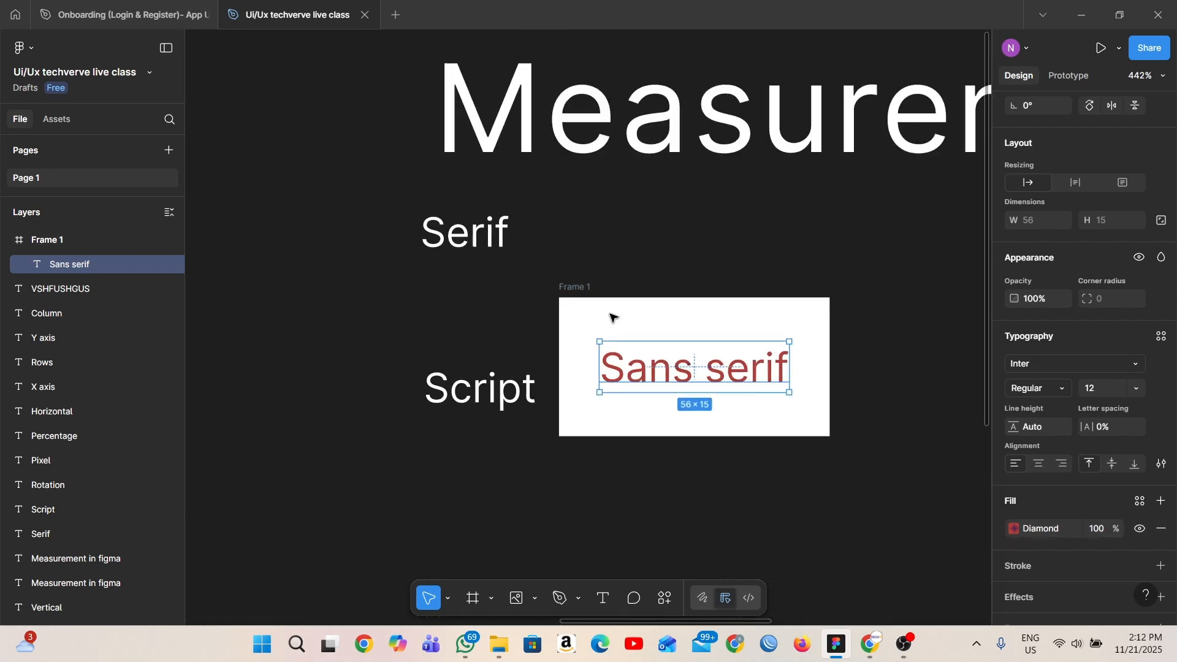
{"action": "left_click", "coordinate": [566, 299]}
{"action": "scroll", "coordinate": [755, 414], "scroll_direction": "up", "scroll_amount": 3, "text": "ctrl"}
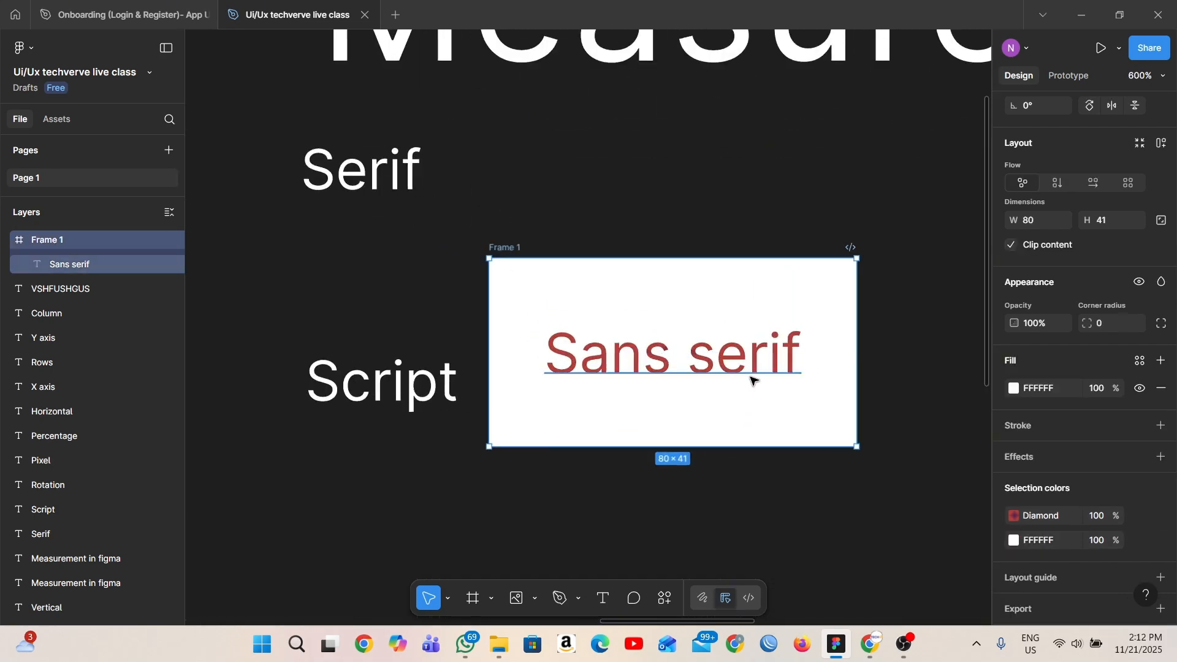
{"action": "left_click", "coordinate": [749, 362]}
{"action": "scroll", "coordinate": [808, 411], "scroll_direction": "down", "scroll_amount": 3}
{"action": "left_click", "coordinate": [802, 424]}
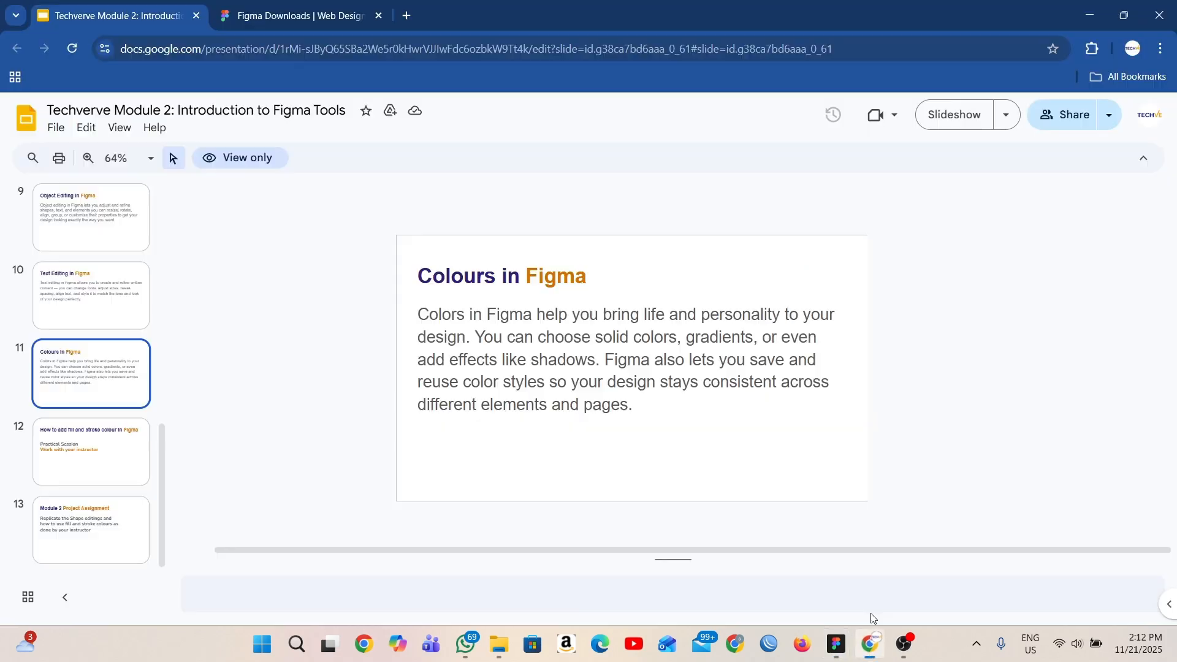
- Switch to the Google Slides deck in Chrome, view the slide "How to add fill and stroke colour in Figma", and return to Figma
{"action": "left_click", "coordinate": [871, 644]}
{"action": "left_click", "coordinate": [113, 462]}
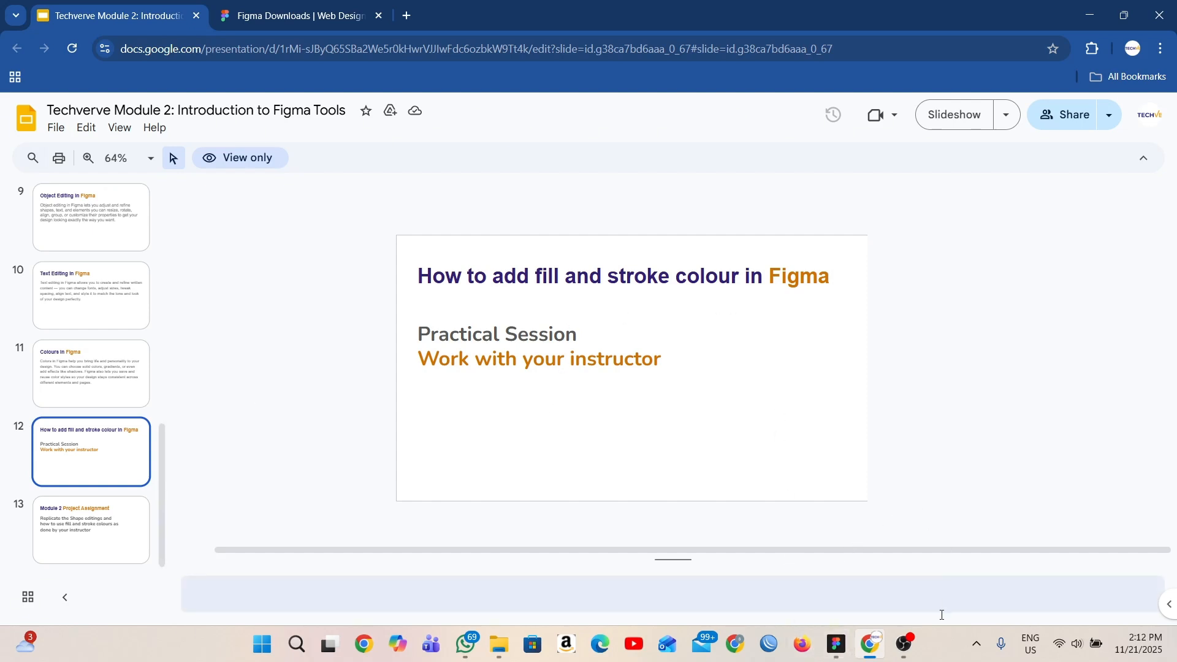
{"action": "mouse_move", "coordinate": [837, 644]}
{"action": "left_click", "coordinate": [859, 567]}
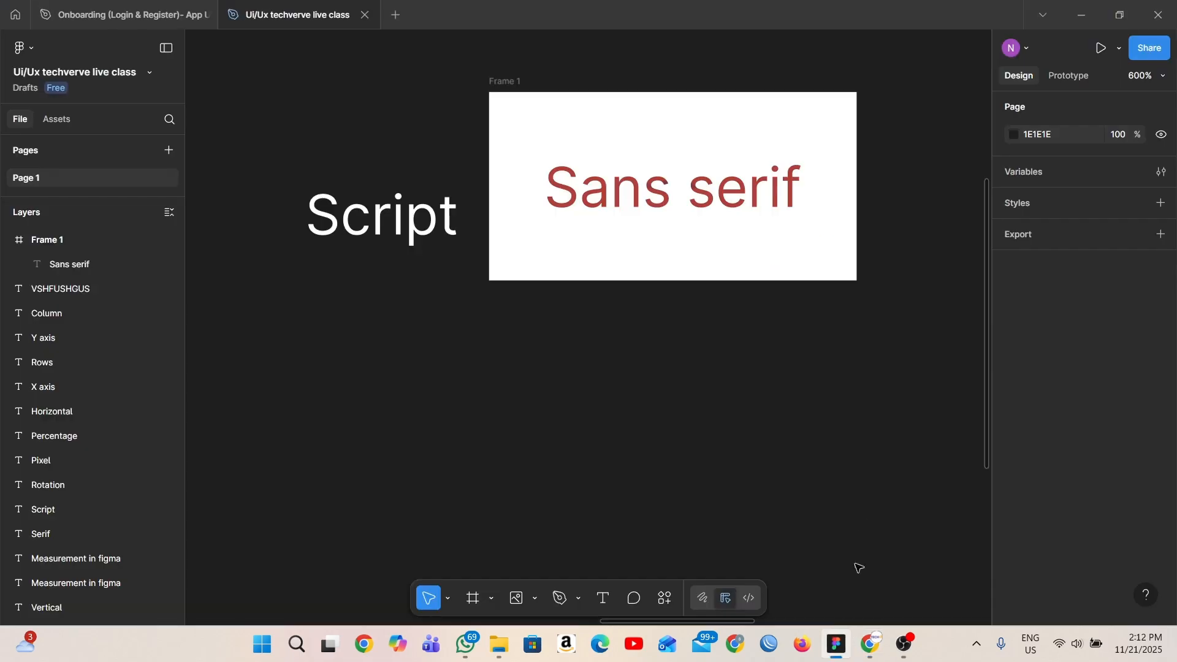
- Replace the "Sans serif" text's gradient with a solid red fill, CA0A0A
{"action": "left_click", "coordinate": [675, 190]}
{"action": "scroll", "coordinate": [1139, 554], "scroll_direction": "down", "scroll_amount": 4}
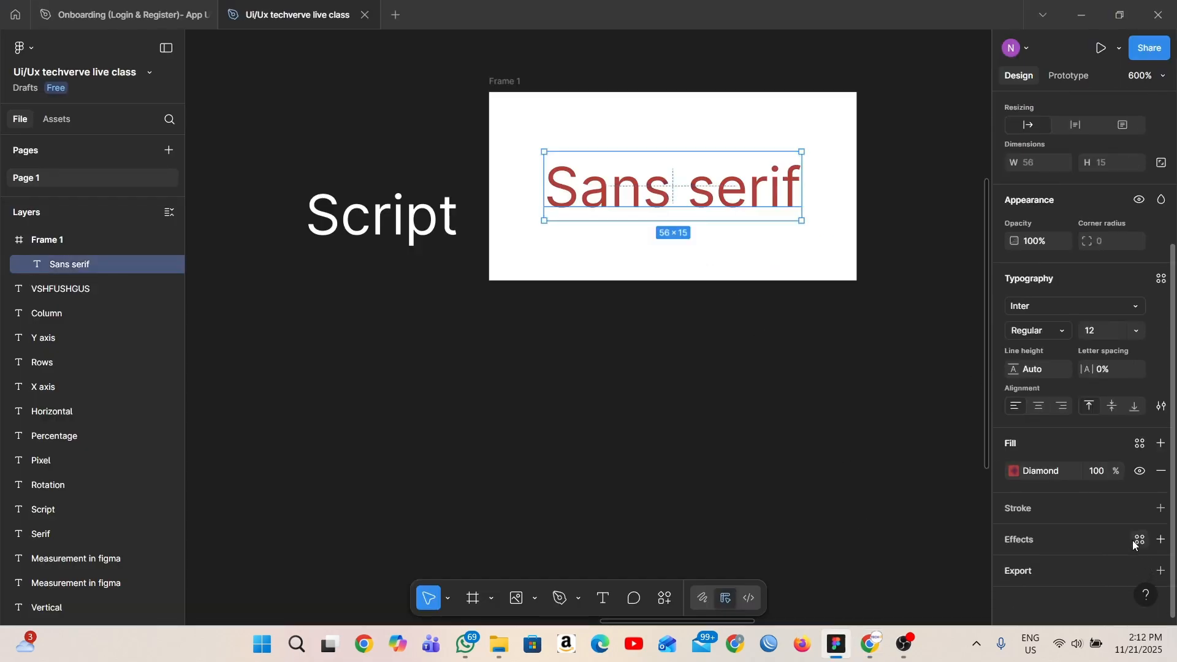
{"action": "left_click", "coordinate": [1014, 472]}
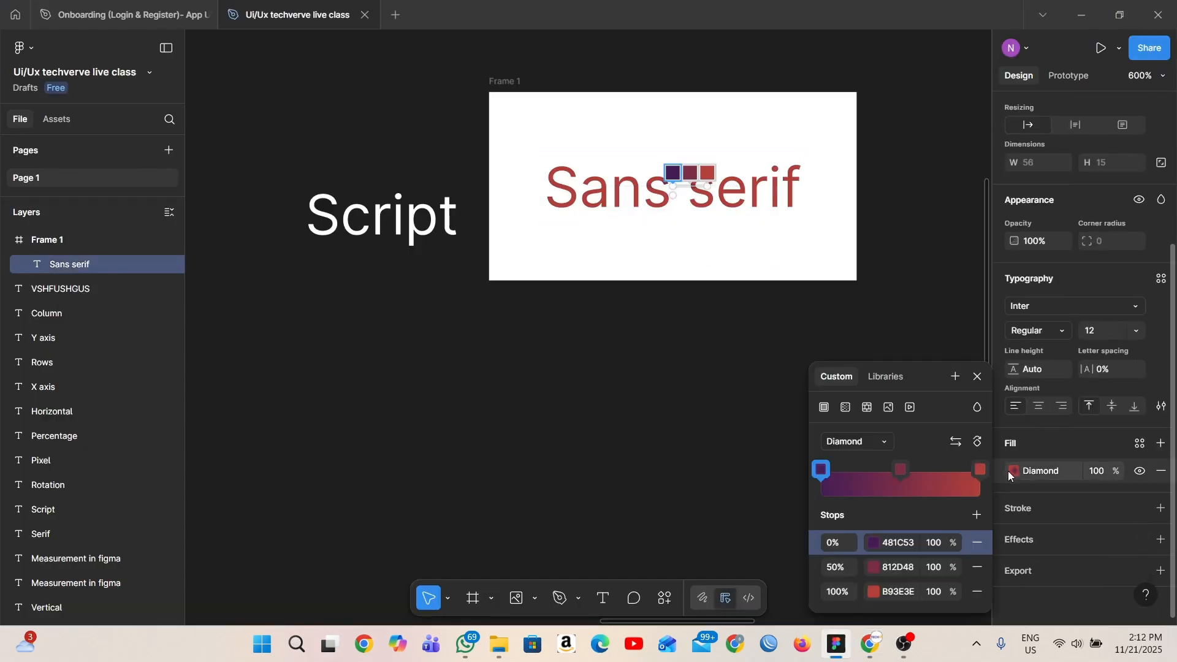
{"action": "left_click", "coordinate": [824, 408]}
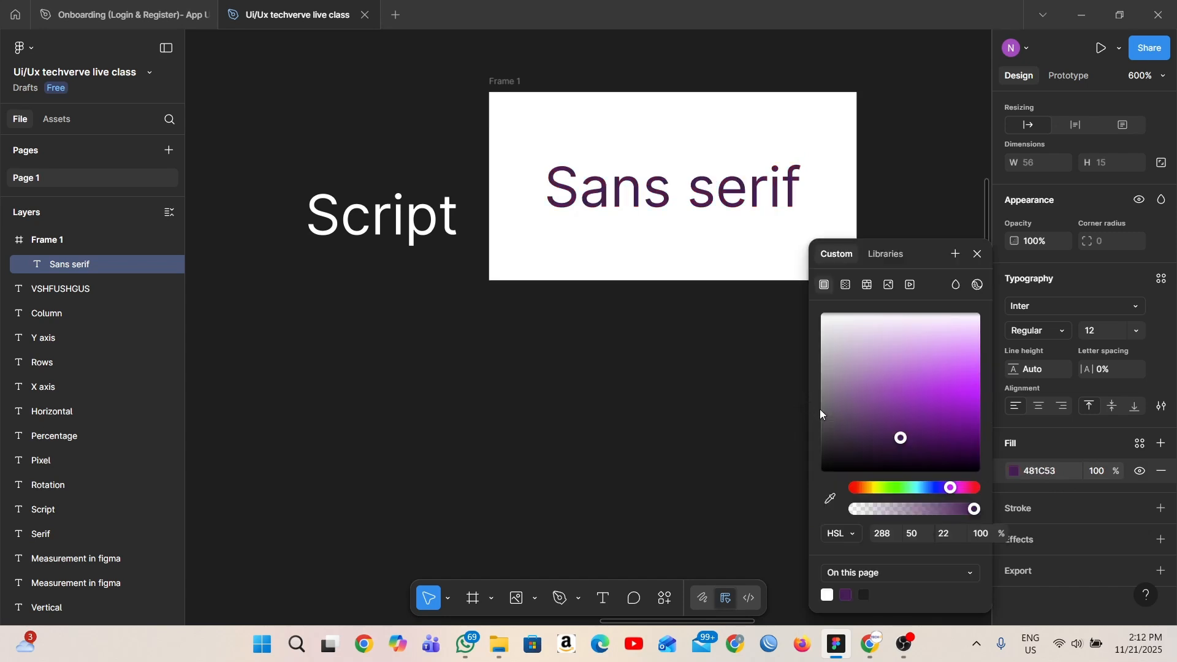
{"action": "left_click", "coordinate": [977, 489]}
{"action": "left_click_drag", "start_coordinate": [974, 488], "coordinate": [840, 514]}
{"action": "left_click_drag", "start_coordinate": [899, 442], "coordinate": [968, 417]}
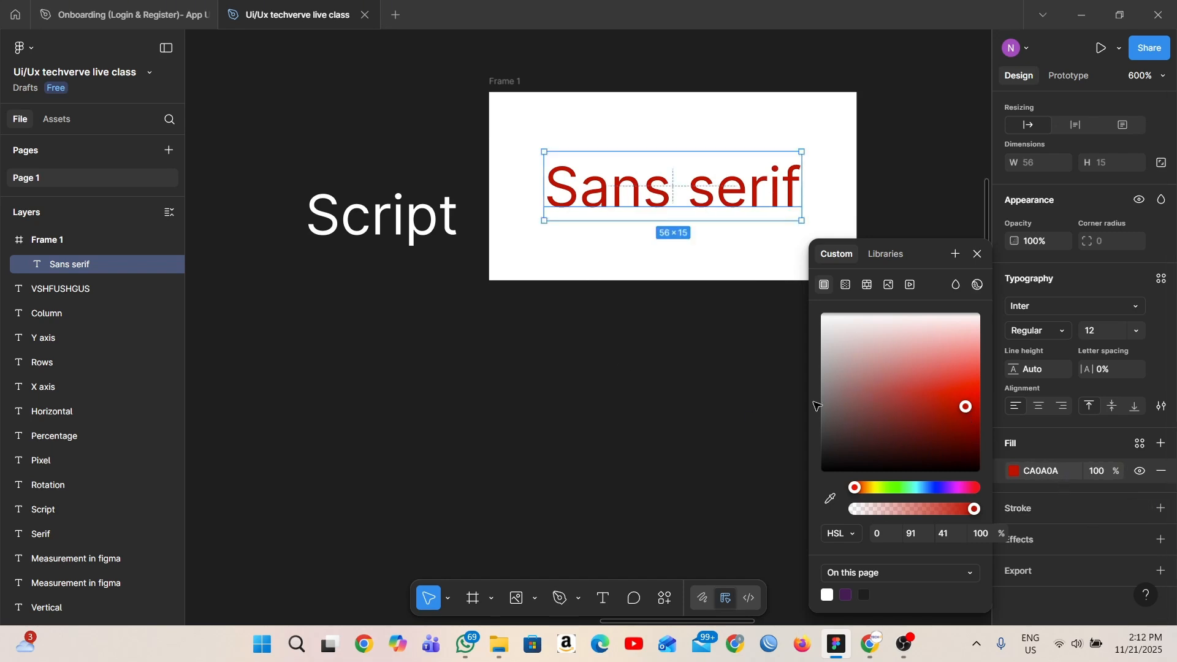
{"action": "left_click", "coordinate": [616, 380]}
- Draw a rectangle about 32 × 24 below the white frame
{"action": "scroll", "coordinate": [612, 388], "scroll_direction": "down", "scroll_amount": 2}
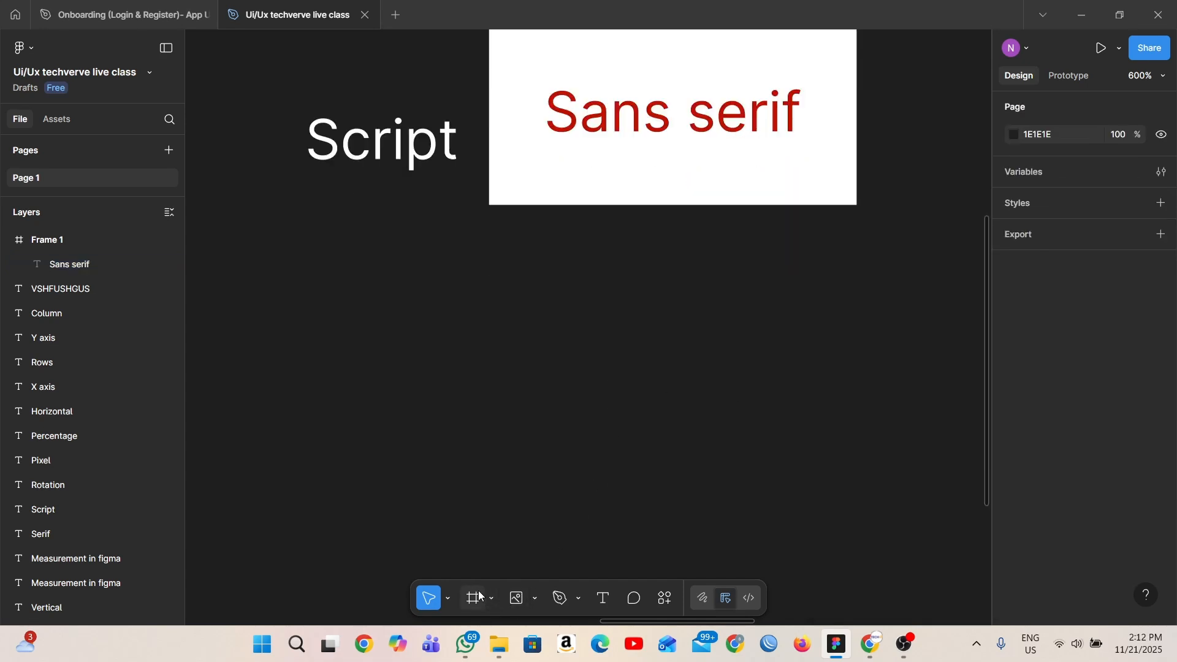
{"action": "left_click", "coordinate": [539, 595]}
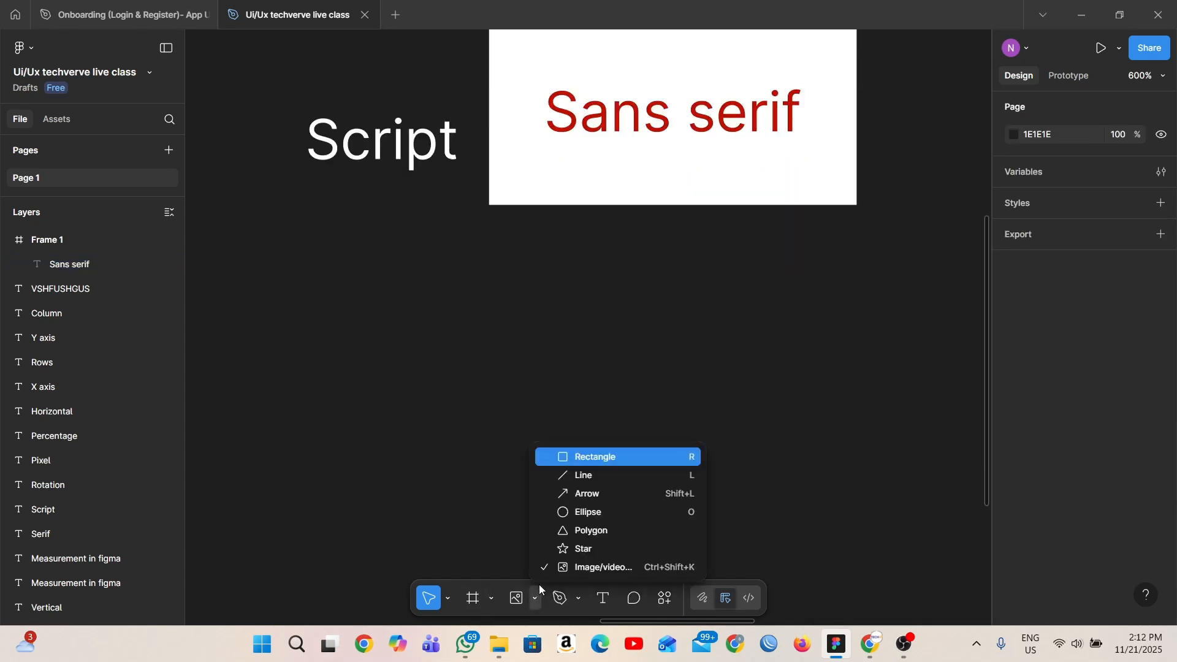
{"action": "left_click", "coordinate": [577, 456]}
{"action": "mouse_move", "coordinate": [573, 299]}
{"action": "left_mouse_down"}
{"action": "mouse_move", "coordinate": [701, 412]}
{"action": "mouse_move", "coordinate": [720, 413]}
{"action": "left_mouse_up"}
- Add a stroke to the rectangle and colour it red, D90C0C
{"action": "scroll", "coordinate": [1098, 485], "scroll_direction": "down", "scroll_amount": 1}
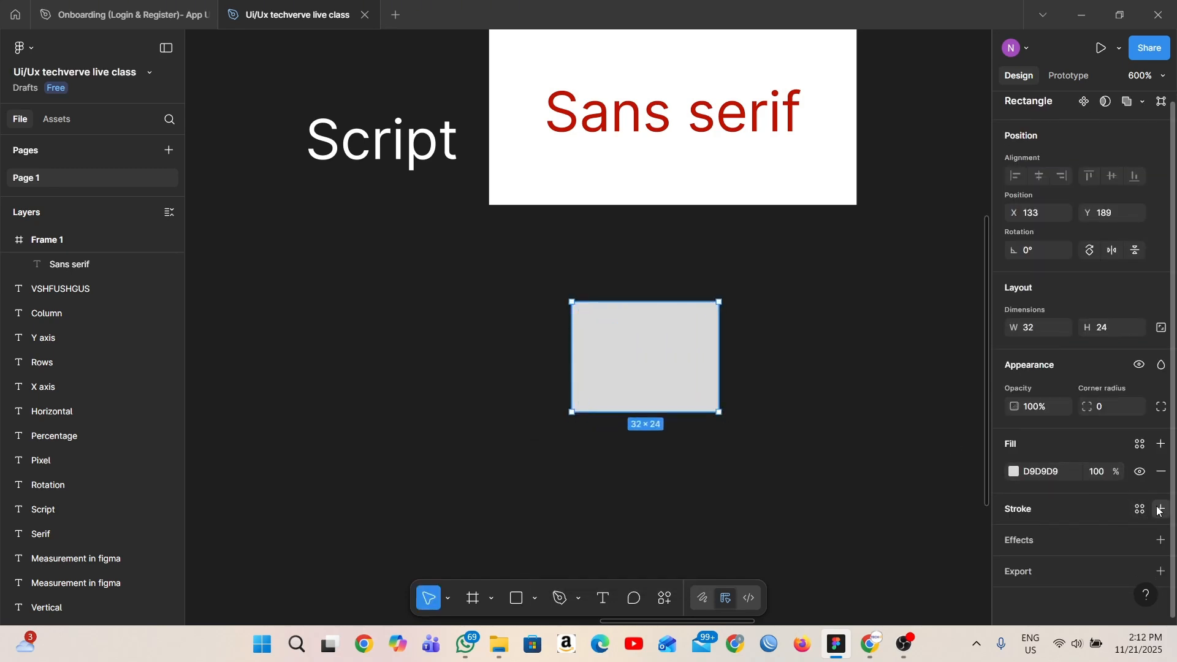
{"action": "left_click", "coordinate": [1161, 509]}
{"action": "left_click_drag", "start_coordinate": [968, 450], "coordinate": [963, 402]}
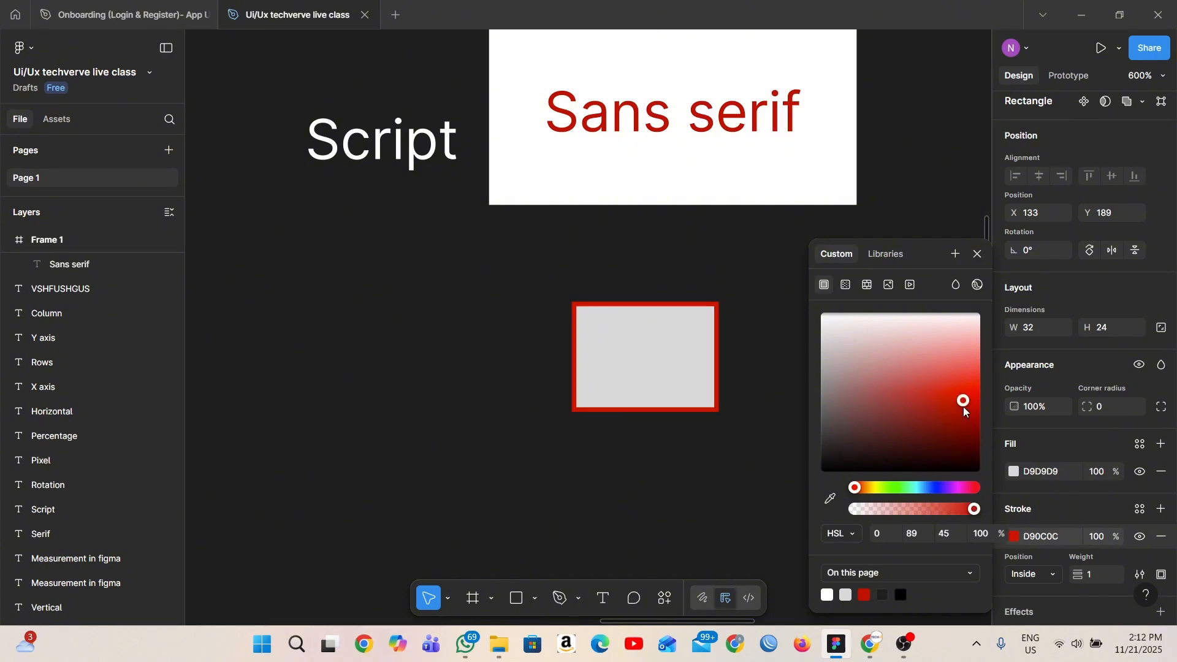
- Try the Outside and Center positions for the rectangle's stroke, and set it to Outside
{"action": "scroll", "coordinate": [1043, 570], "scroll_direction": "down", "scroll_amount": 2}
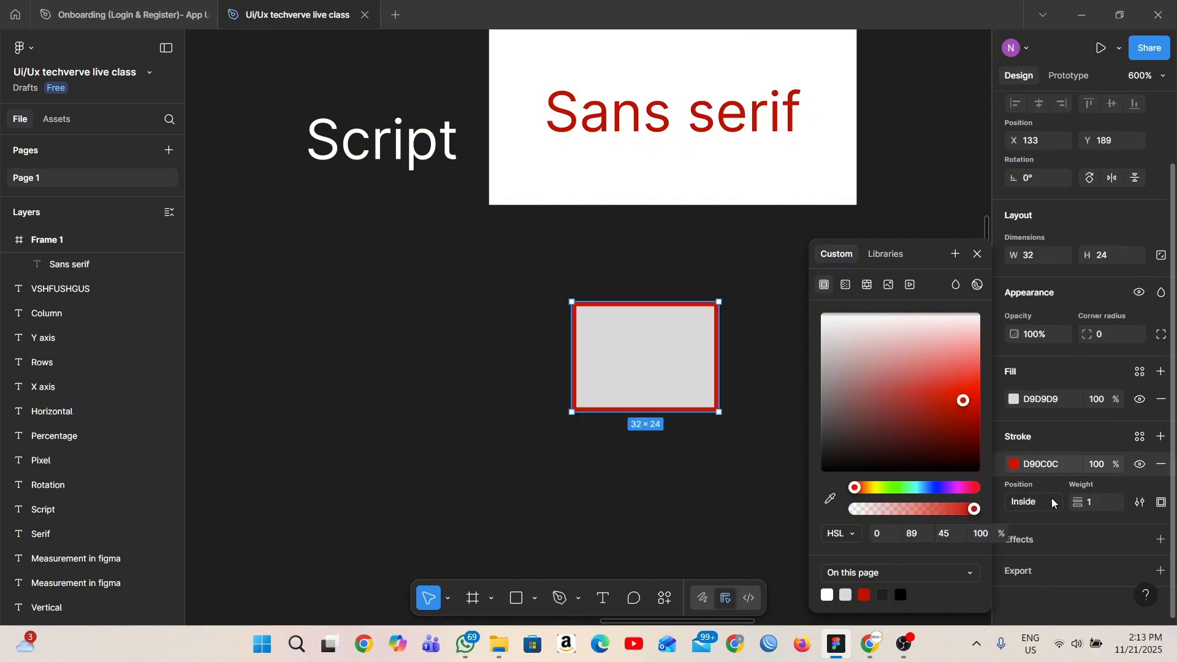
{"action": "left_click", "coordinate": [1052, 503]}
{"action": "left_click", "coordinate": [1050, 521]}
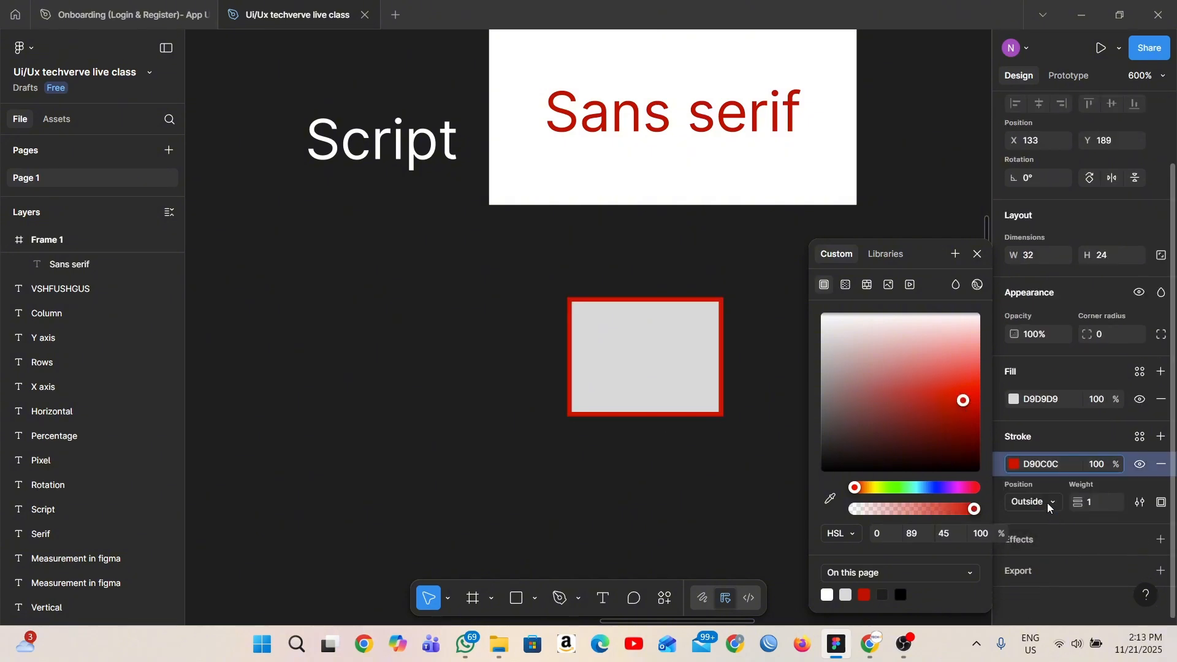
{"action": "left_click", "coordinate": [1047, 503]}
{"action": "left_click", "coordinate": [1045, 468]}
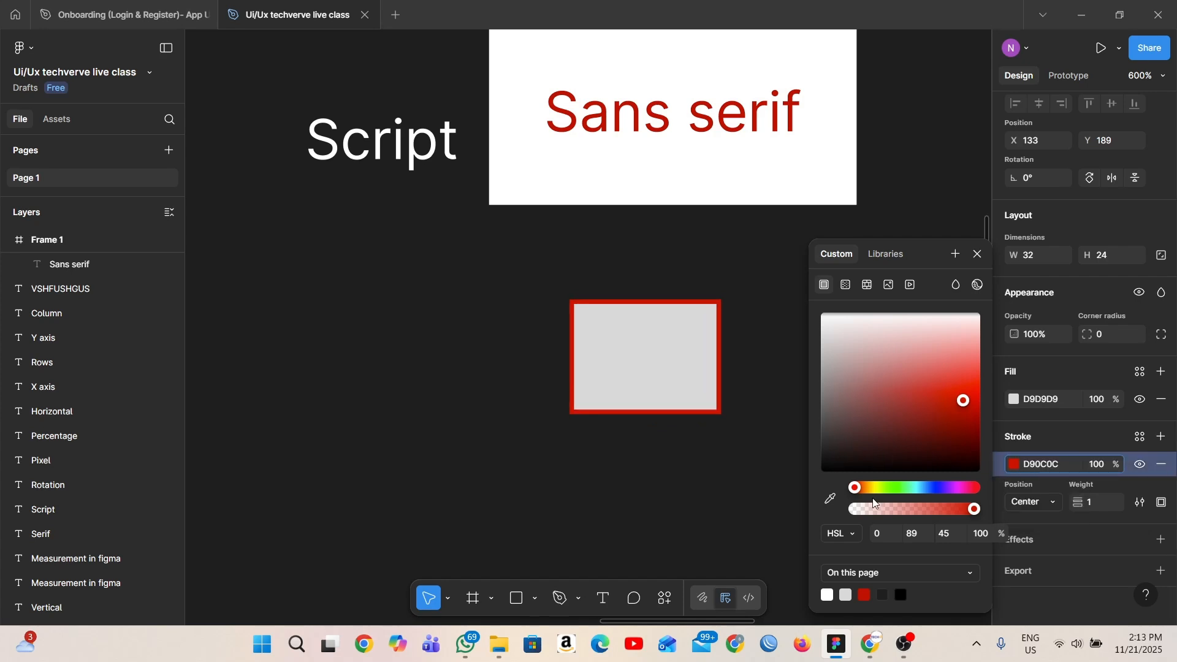
{"action": "left_click", "coordinate": [1047, 503]}
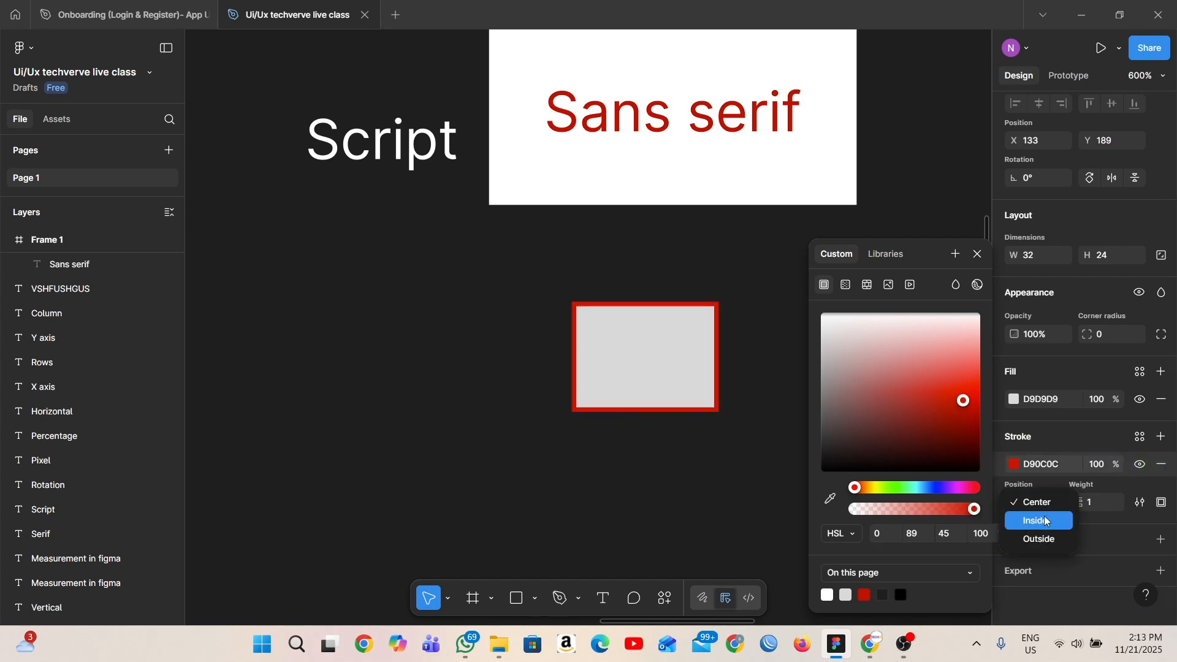
{"action": "left_click", "coordinate": [1044, 538]}
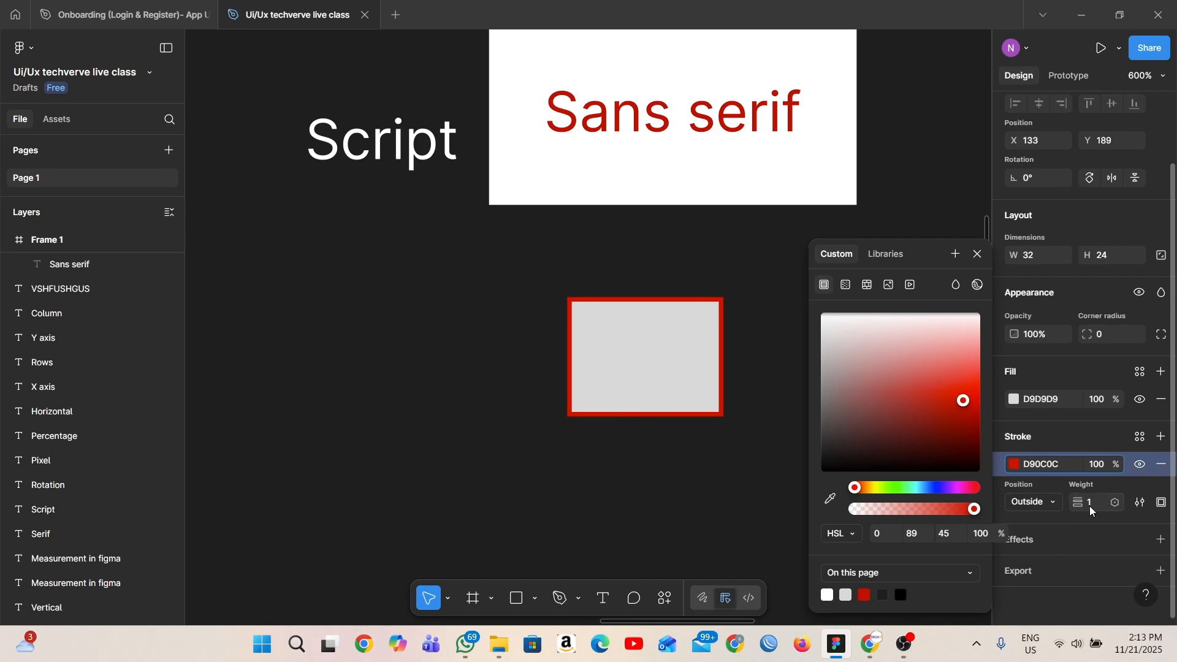
- Round the rectangle's corners with a radius of 3
{"action": "mouse_move", "coordinate": [1080, 502]}
{"action": "left_mouse_down"}
{"action": "mouse_move", "coordinate": [1128, 492]}
{"action": "mouse_move", "coordinate": [1086, 509]}
{"action": "left_mouse_up"}
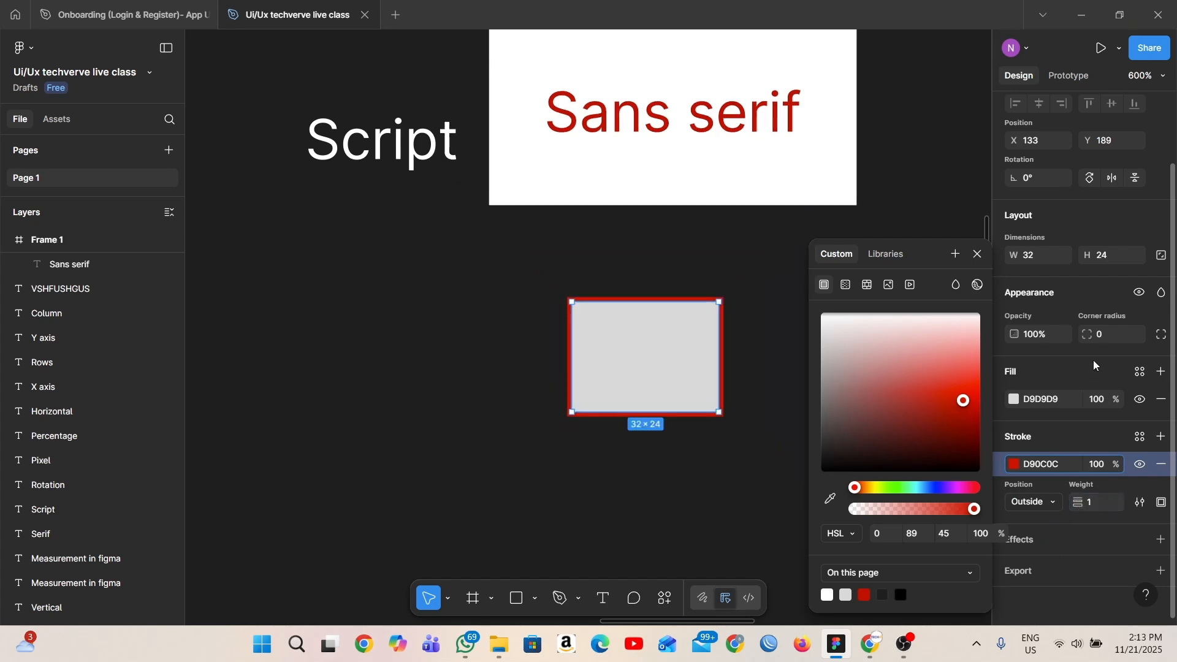
{"action": "left_click_drag", "start_coordinate": [1088, 334], "coordinate": [1130, 334]}
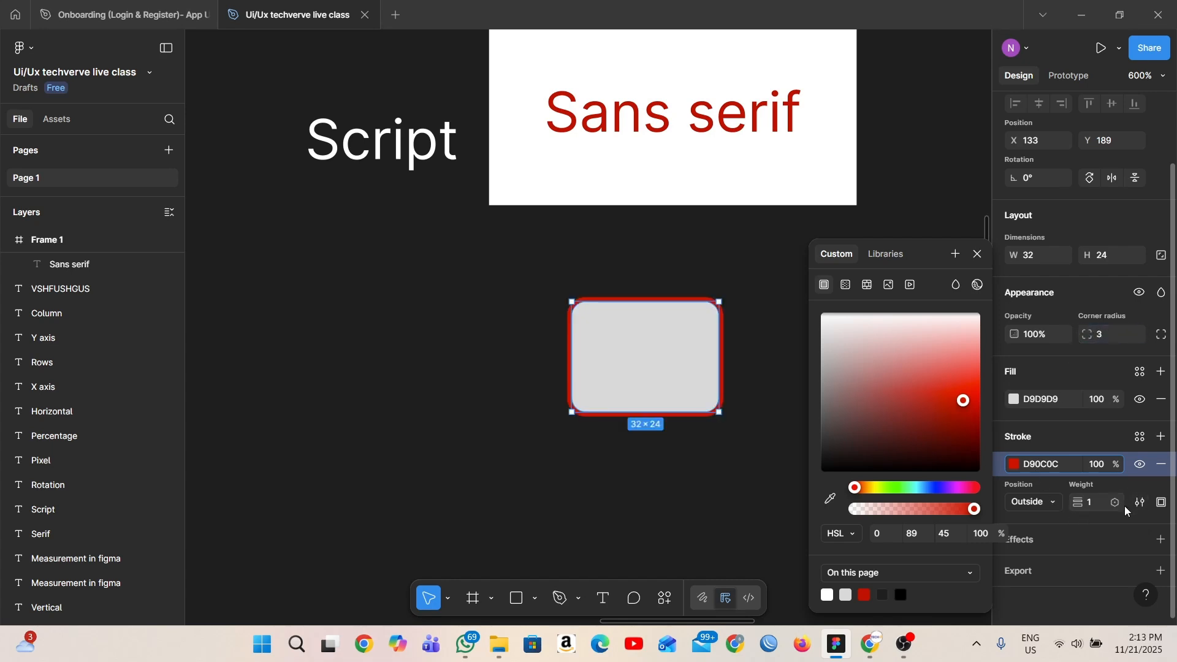
- Limit the rectangle's stroke to its top side
{"action": "left_click", "coordinate": [1161, 504]}
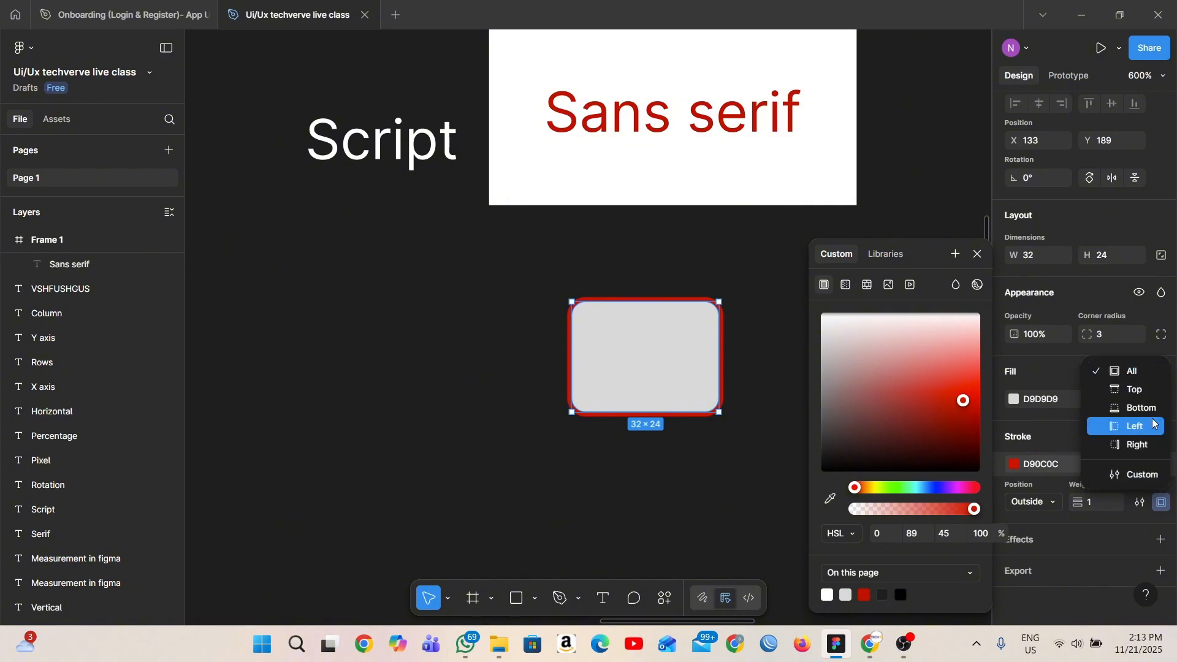
{"action": "left_click", "coordinate": [1147, 394]}
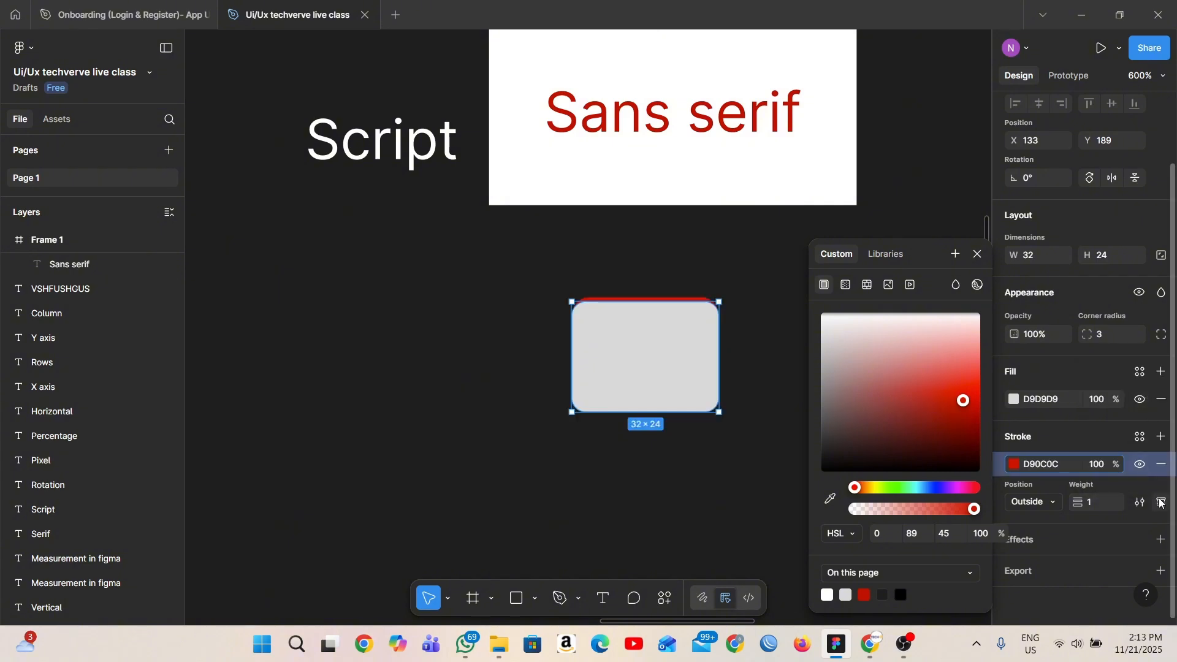
- Try the rectangle's stroke on its bottom and right sides, and set it to the bottom side
{"action": "left_click", "coordinate": [1160, 503]}
{"action": "left_click", "coordinate": [1152, 410]}
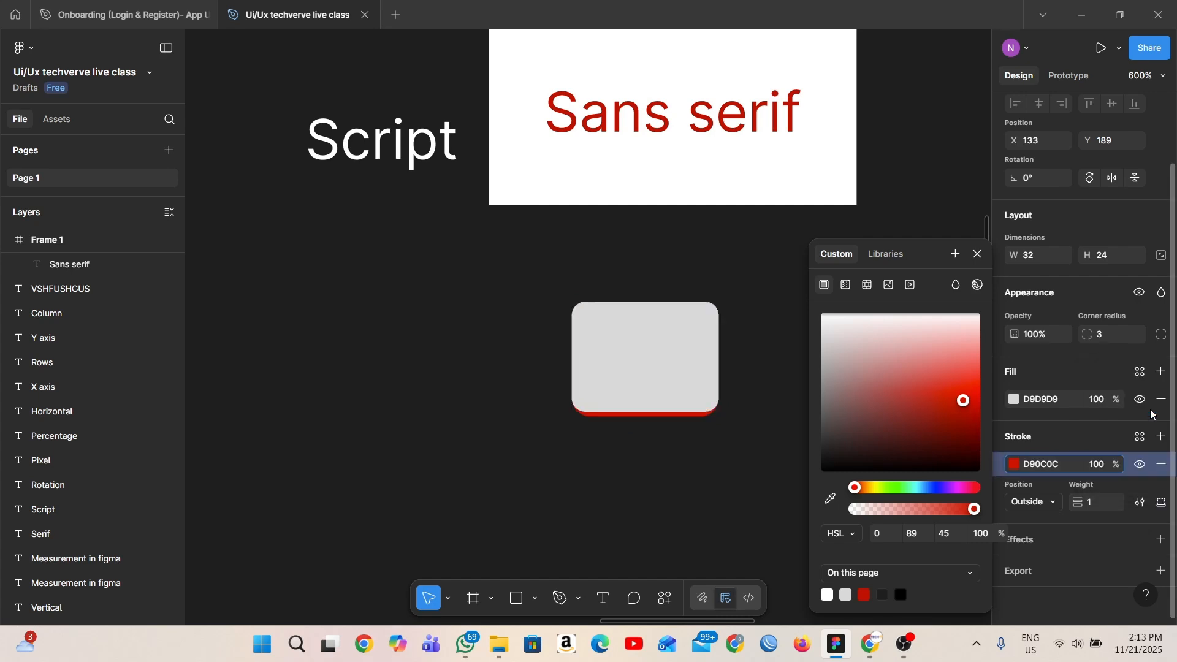
{"action": "left_click", "coordinate": [1161, 502]}
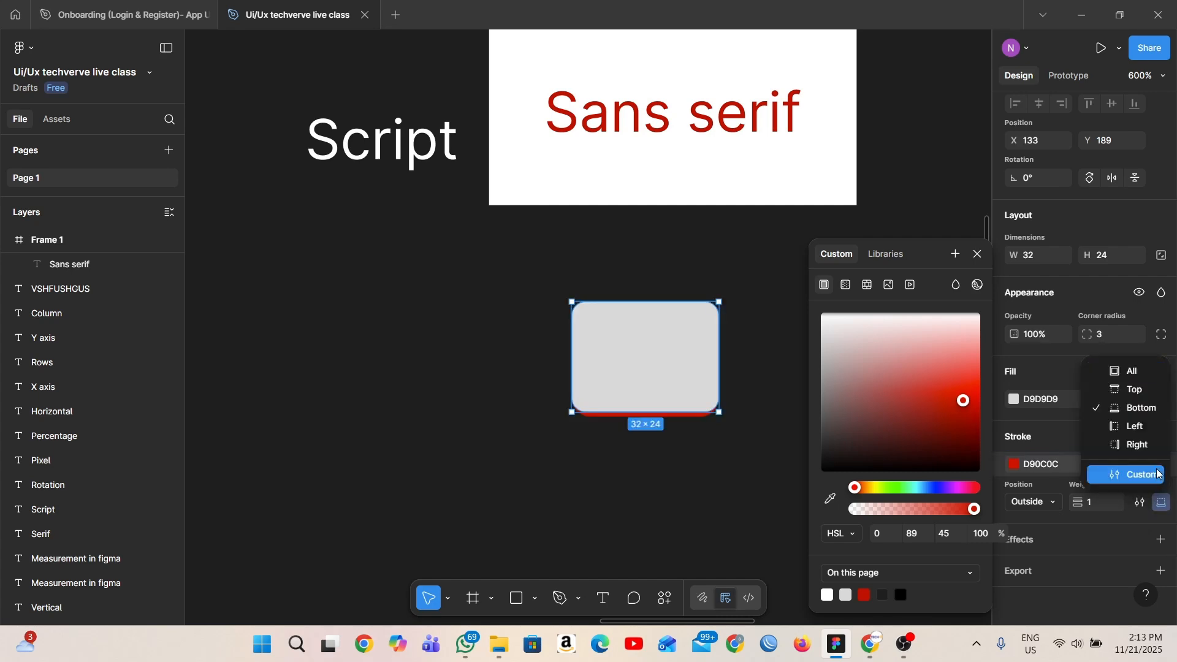
{"action": "left_click", "coordinate": [1156, 445]}
{"action": "left_click", "coordinate": [1161, 503]}
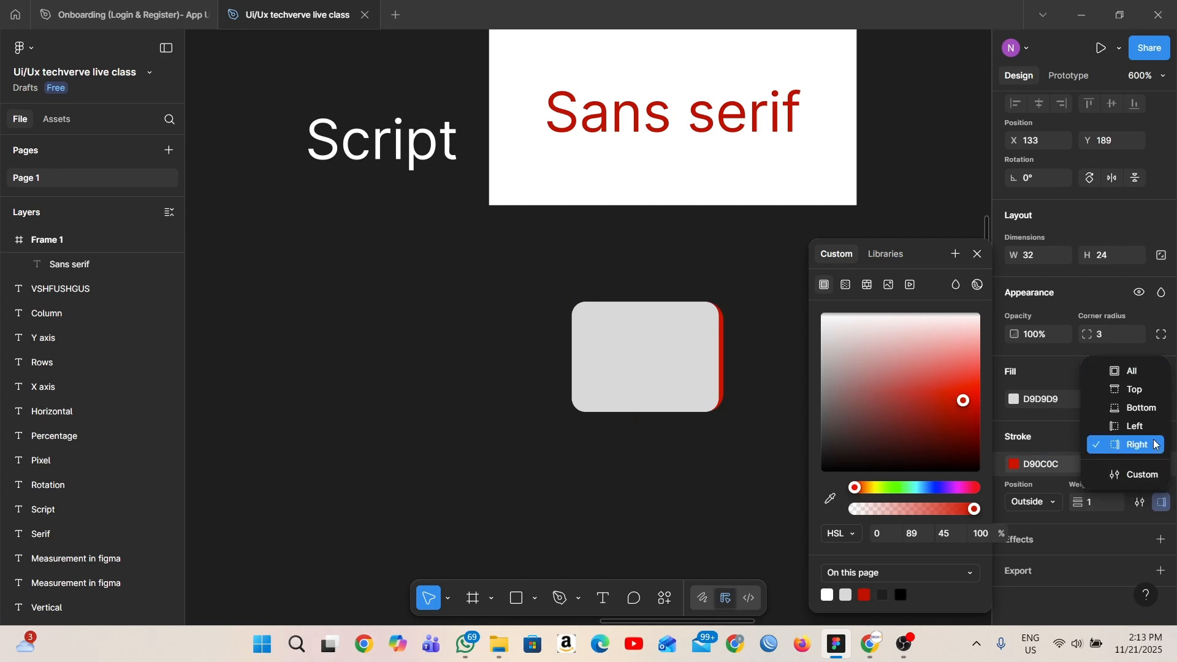
{"action": "left_click", "coordinate": [1151, 408]}
- Switch the rectangle's stroke to custom sides and set the top and right weights to 1
{"action": "left_click", "coordinate": [1162, 504]}
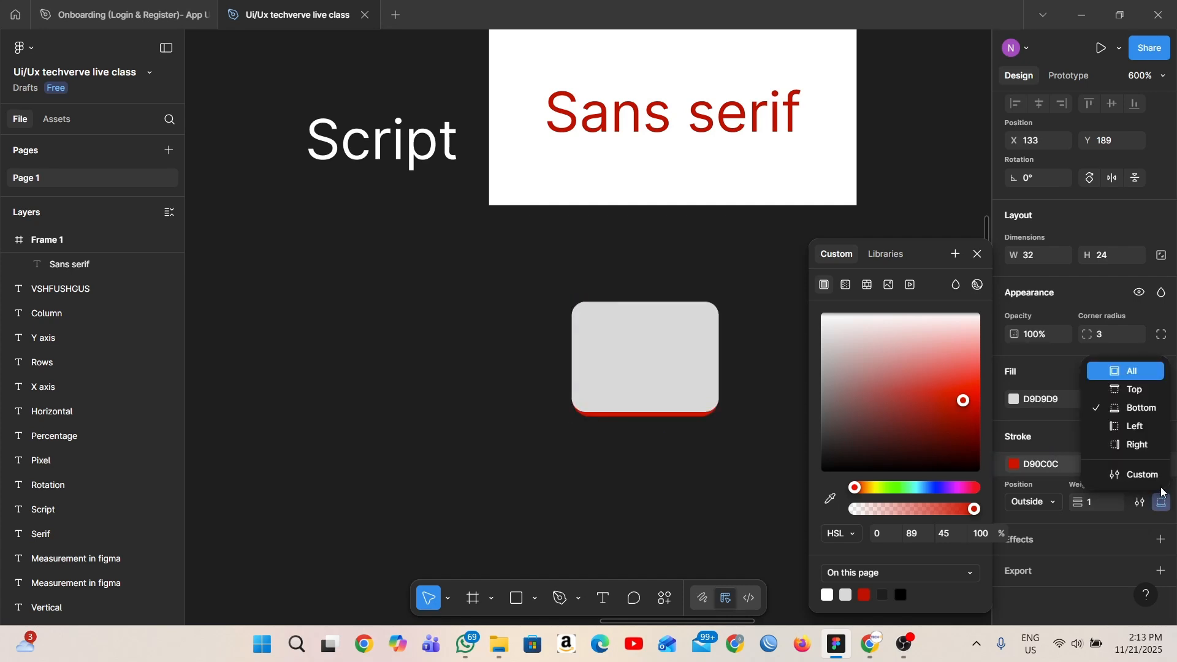
{"action": "left_click", "coordinate": [1158, 477]}
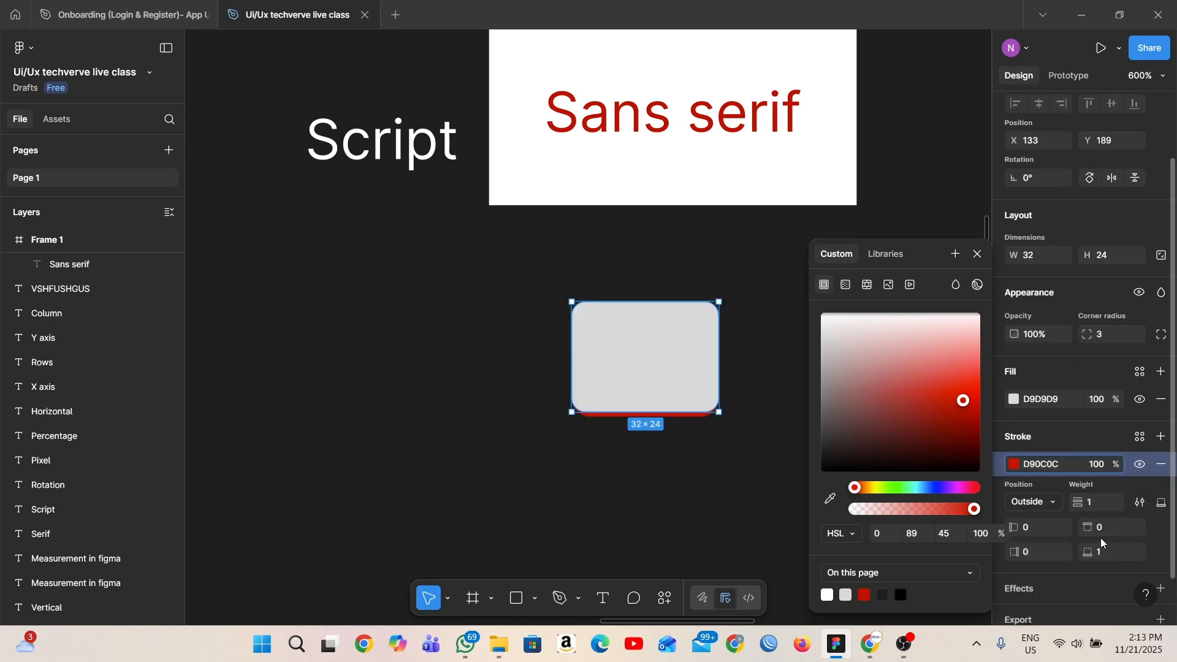
{"action": "left_click", "coordinate": [1102, 555]}
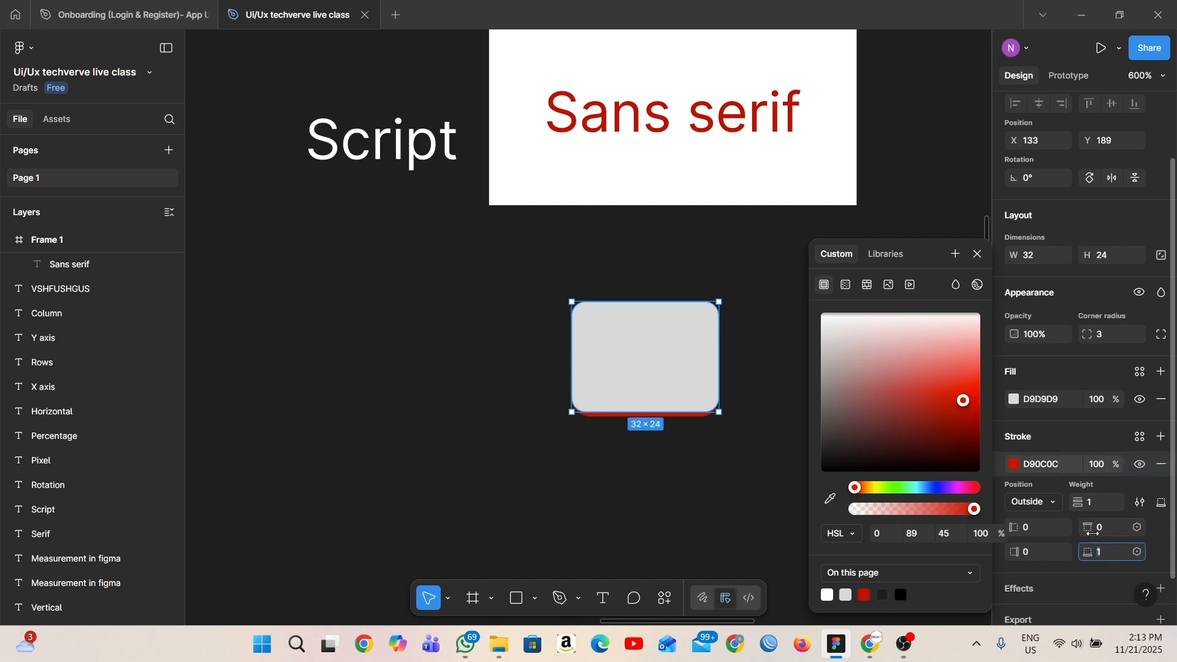
{"action": "left_click", "coordinate": [1095, 531]}
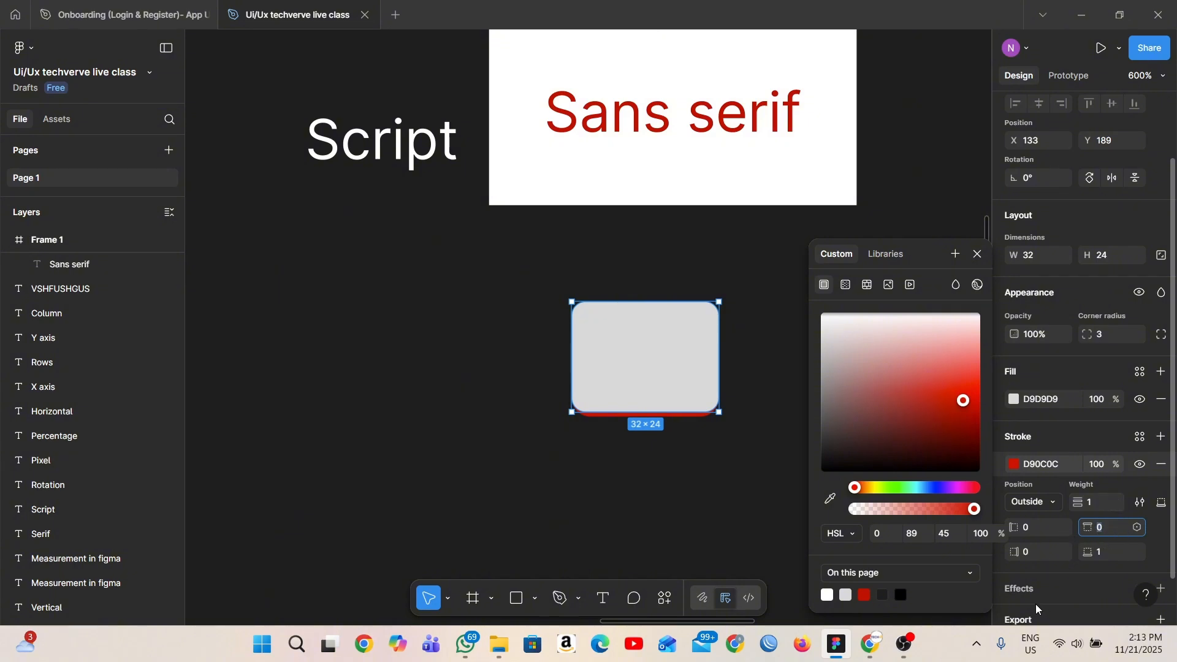
{"action": "type", "text": "1"}
{"action": "left_click", "coordinate": [1035, 554]}
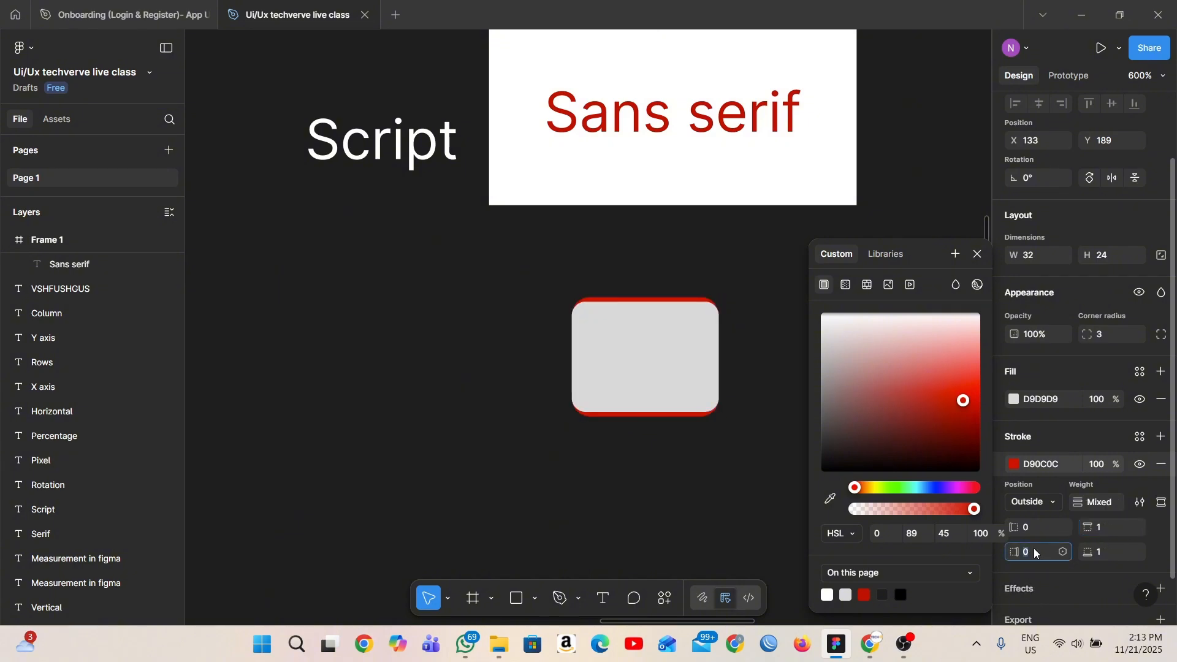
{"action": "left_click", "coordinate": [841, 534]}
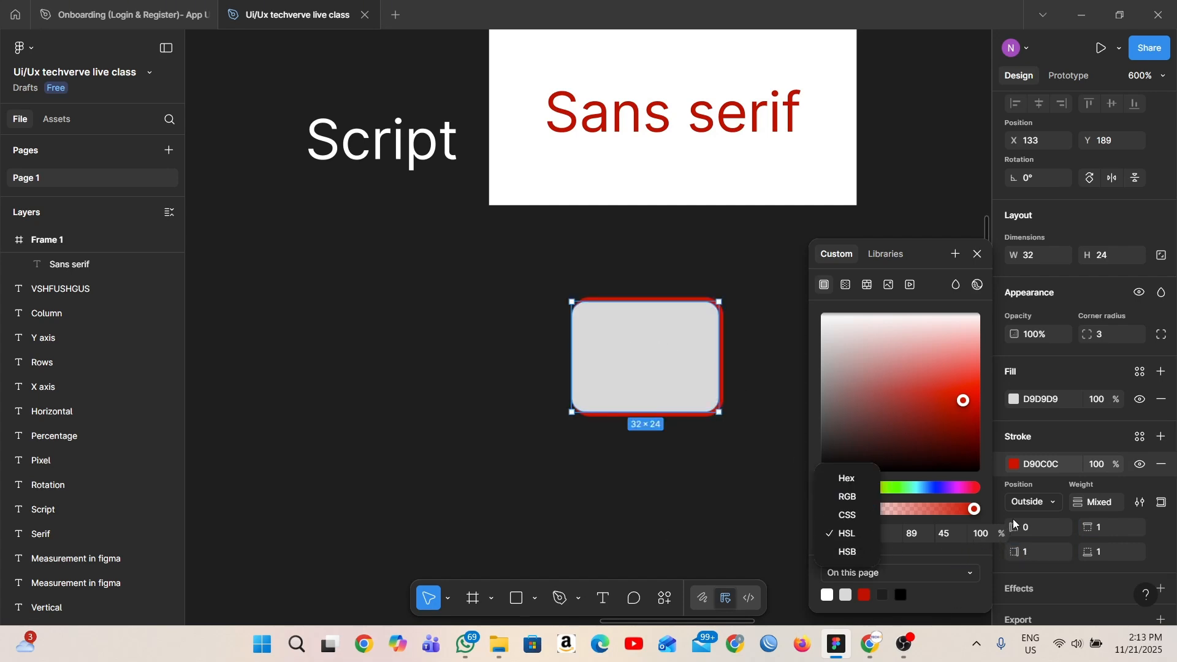
{"action": "left_click", "coordinate": [975, 256]}
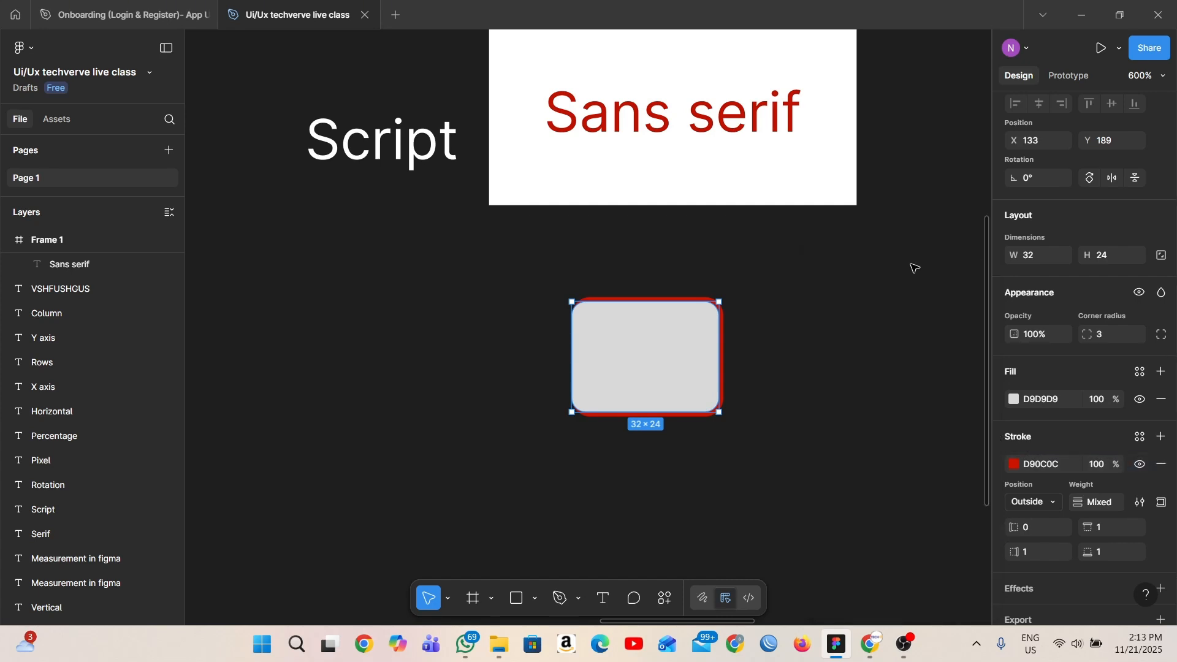
{"action": "left_click", "coordinate": [978, 254]}
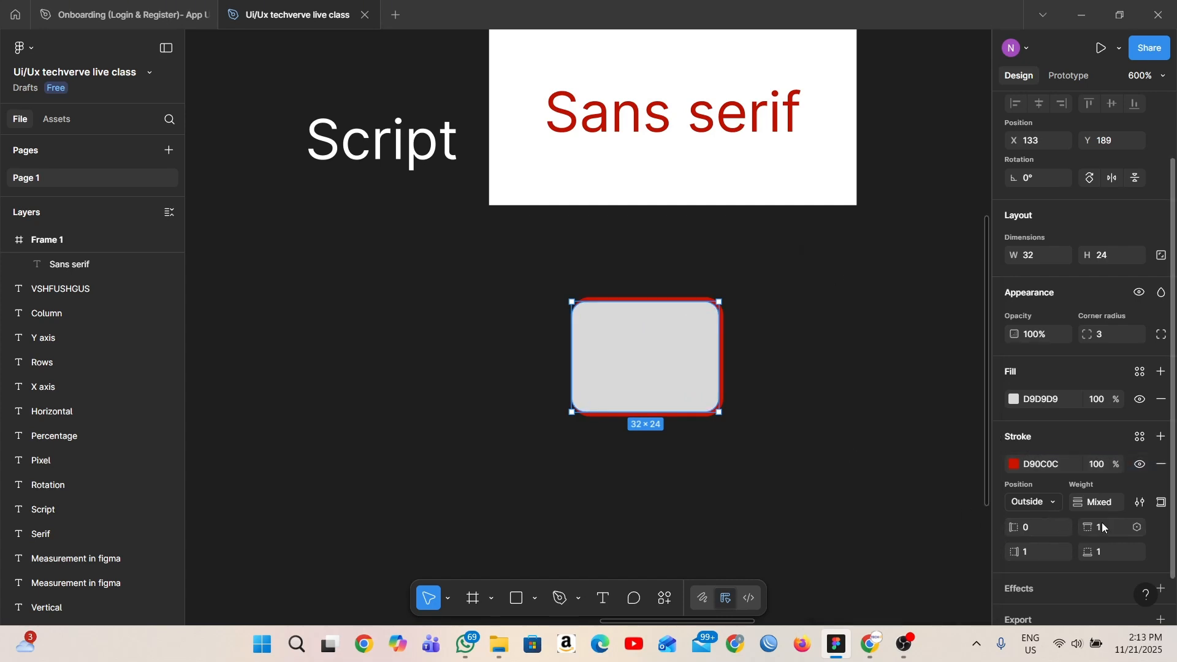
{"action": "scroll", "coordinate": [679, 331], "scroll_direction": "down", "scroll_amount": 1}
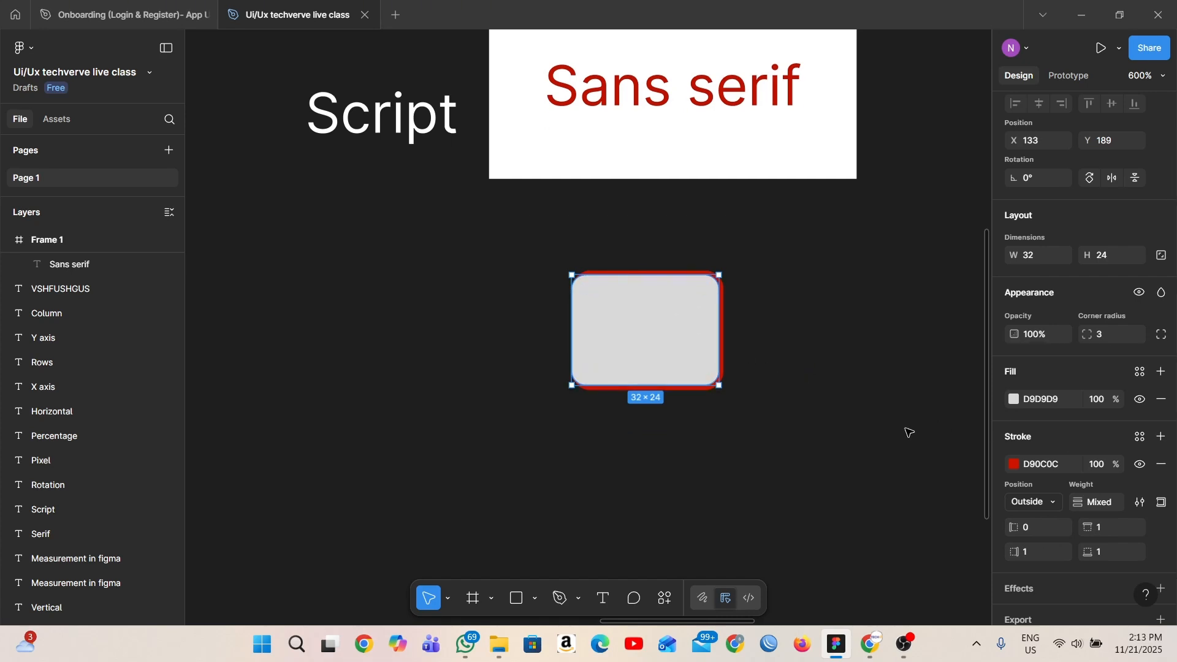
{"action": "scroll", "coordinate": [883, 454], "scroll_direction": "up", "scroll_amount": 3}
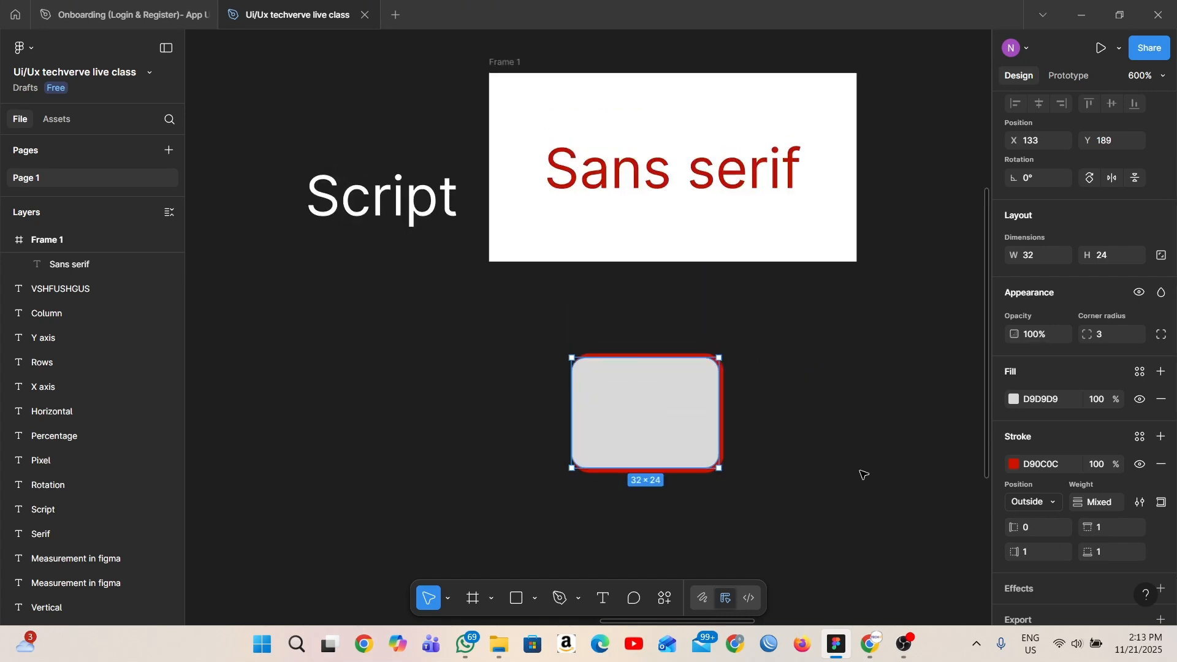
- Change the rectangle's stroke style to Dashed in the advanced stroke settings
{"action": "left_click", "coordinate": [1141, 502]}
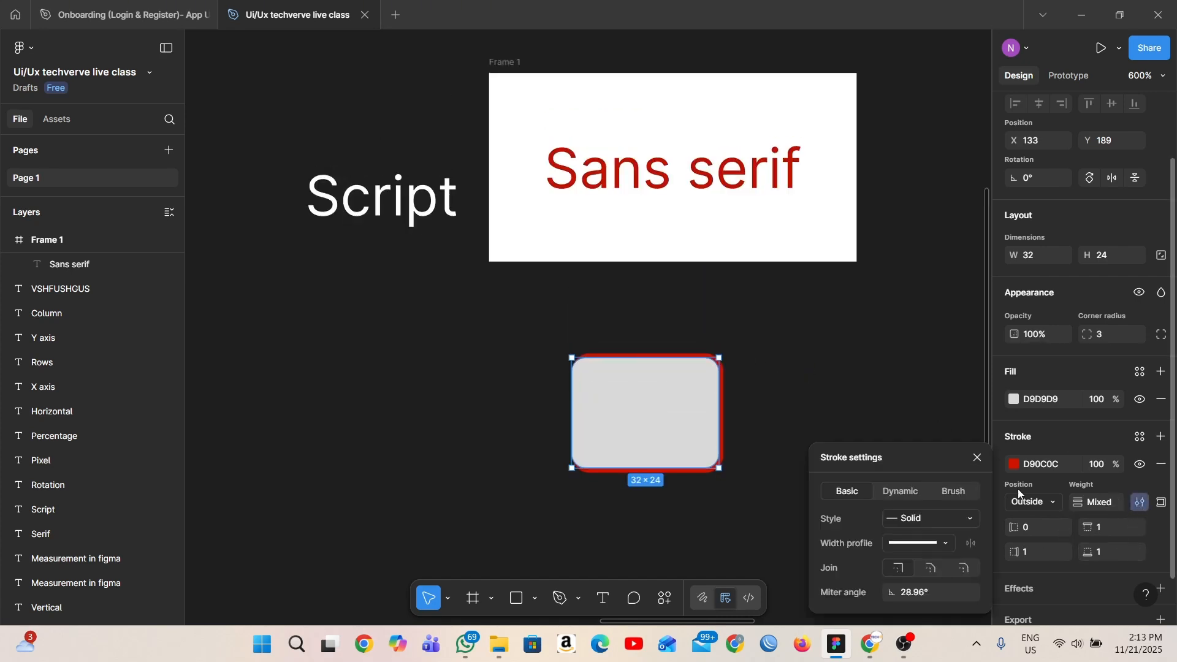
{"action": "left_click", "coordinate": [965, 522]}
{"action": "left_click", "coordinate": [926, 535]}
{"action": "scroll", "coordinate": [778, 517], "scroll_direction": "up", "scroll_amount": 2}
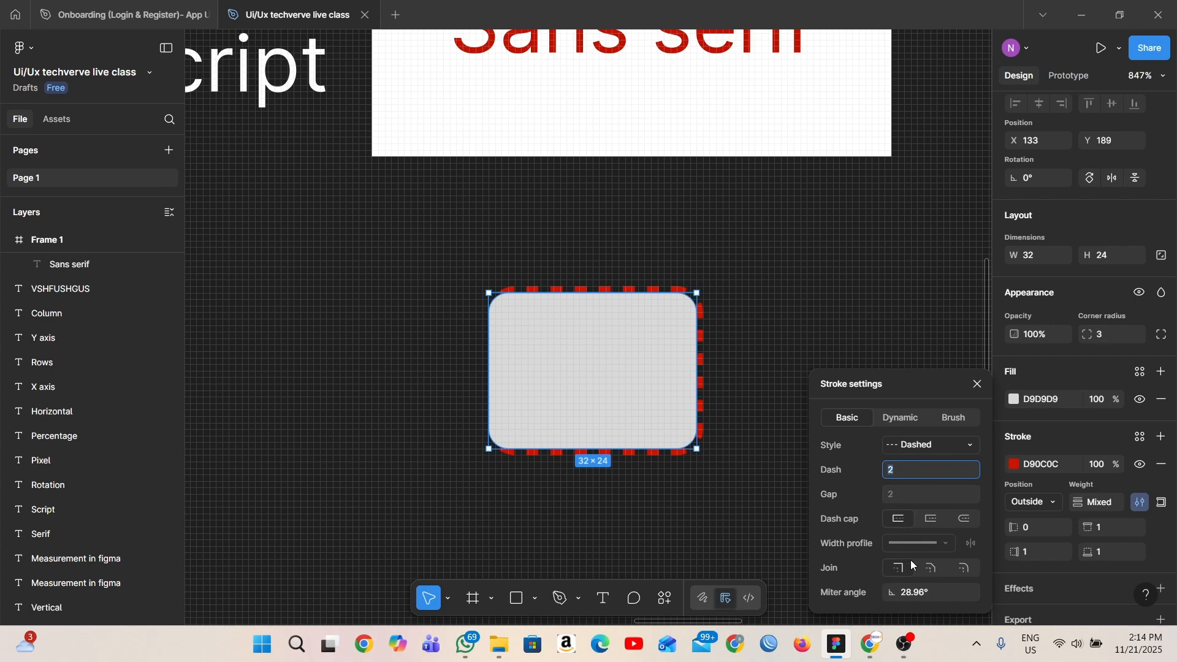
- Make the rectangle's stroke Dynamic, set frequency to 87% and wiggle to 72%, and adjust the smoothing
{"action": "left_click", "coordinate": [895, 428]}
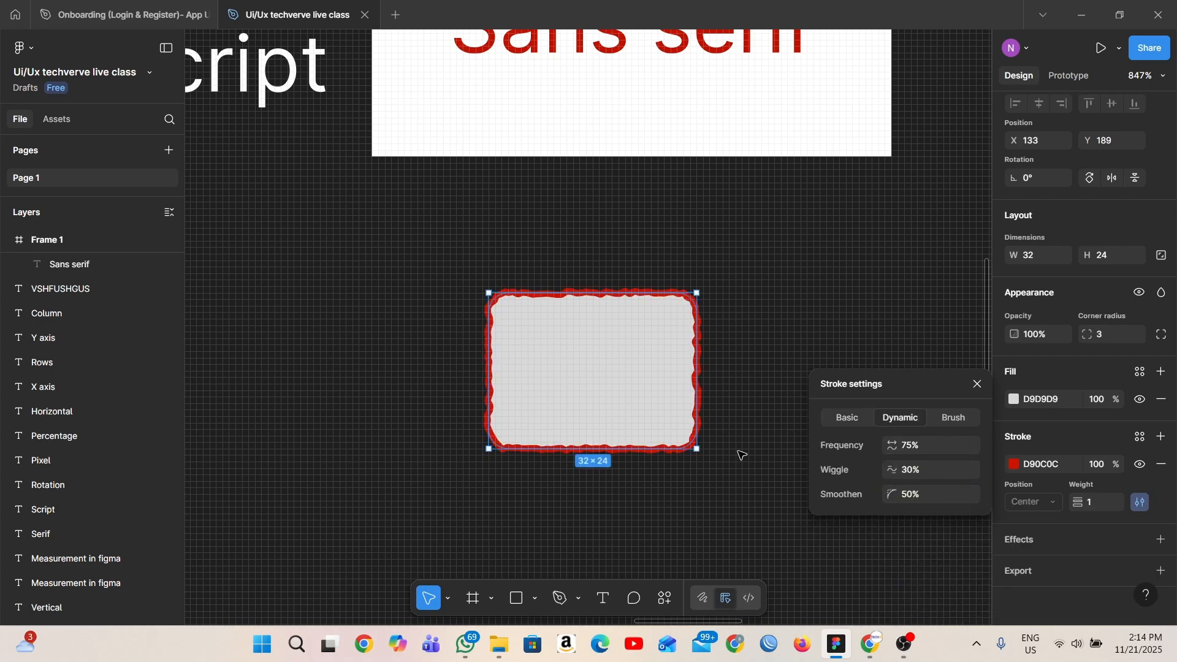
{"action": "left_click", "coordinate": [727, 483]}
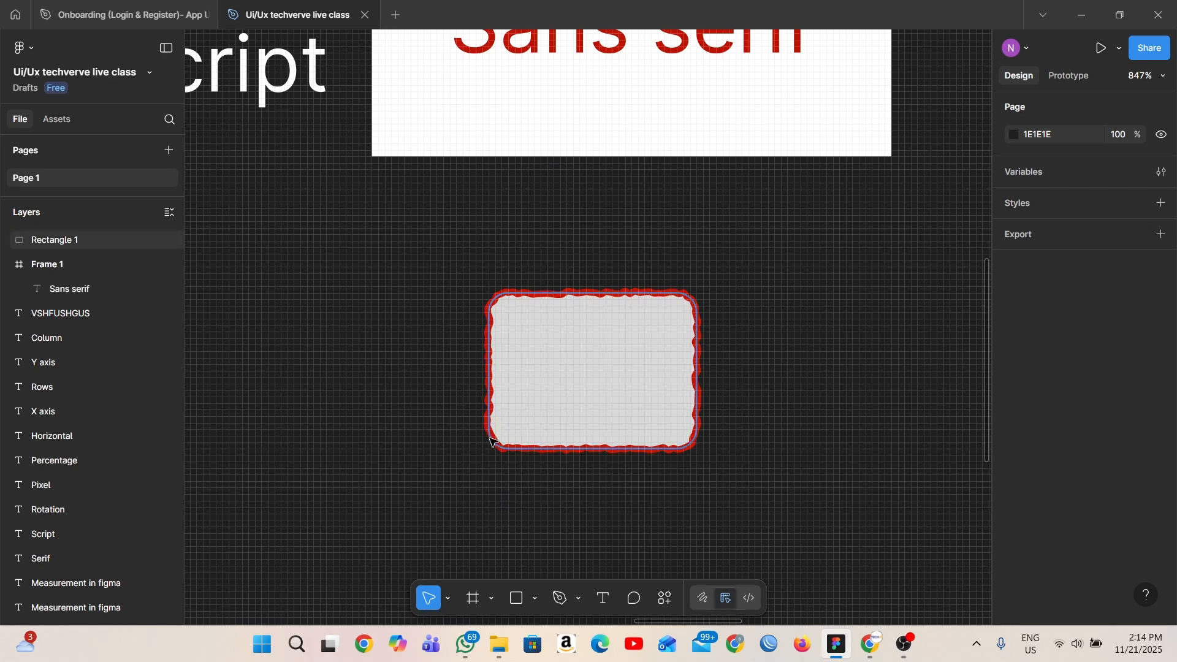
{"action": "left_click", "coordinate": [502, 310]}
{"action": "scroll", "coordinate": [1062, 550], "scroll_direction": "down", "scroll_amount": 2}
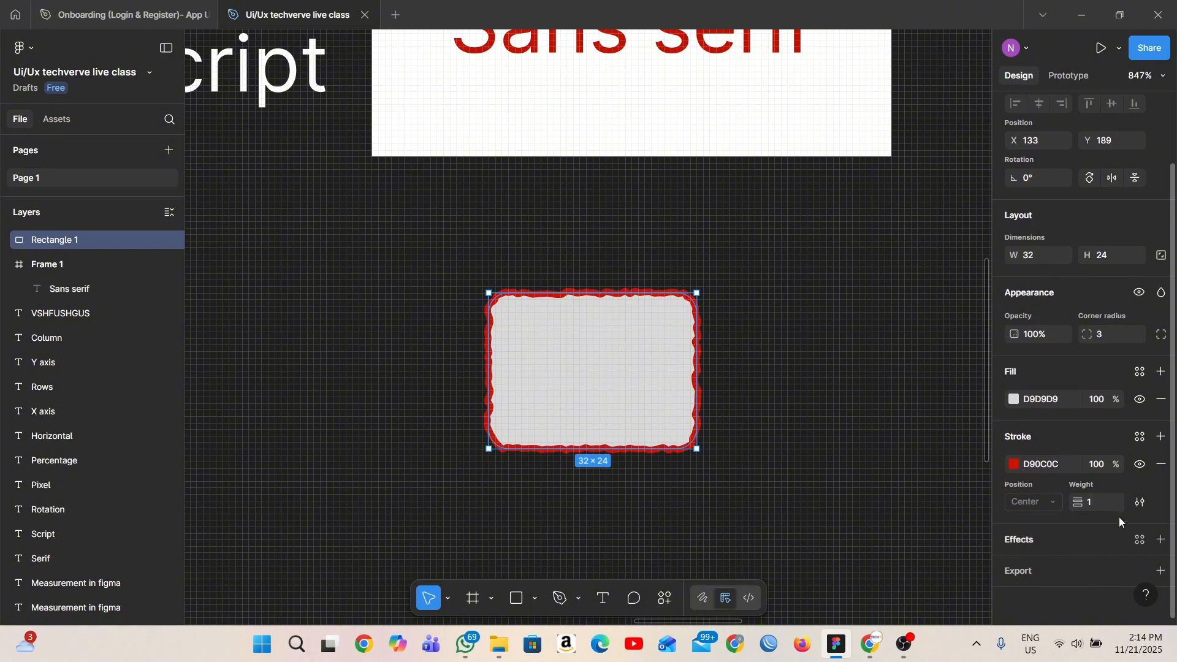
{"action": "left_click", "coordinate": [1141, 503]}
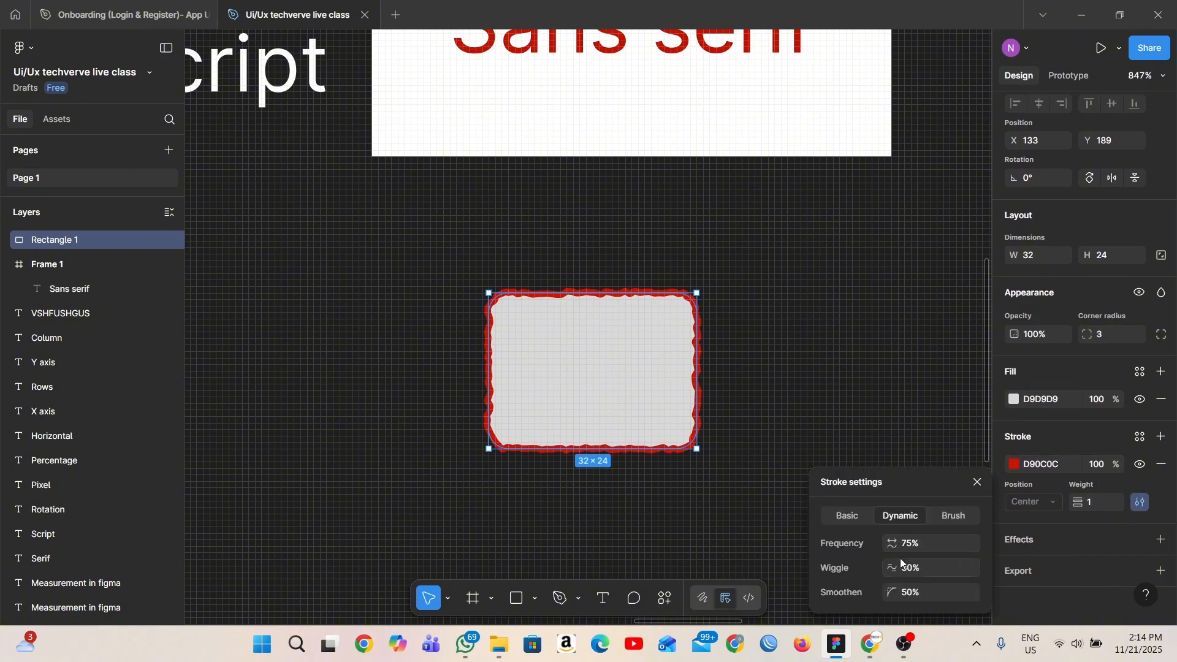
{"action": "left_click_drag", "start_coordinate": [887, 545], "coordinate": [888, 564]}
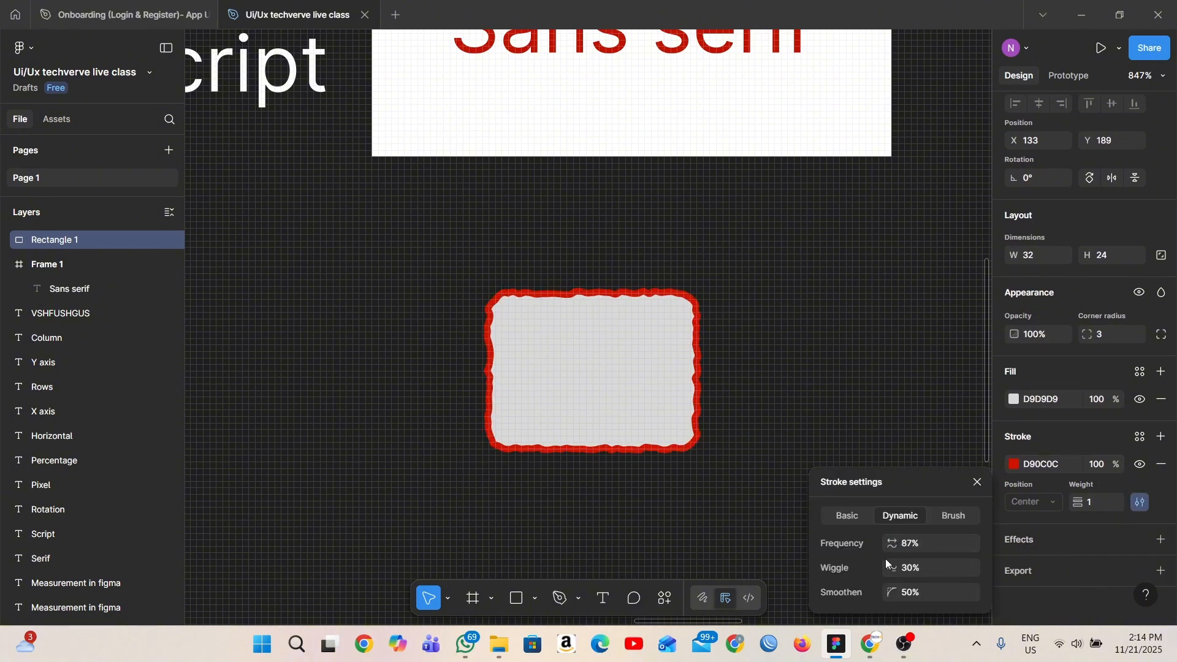
{"action": "left_click", "coordinate": [903, 568]}
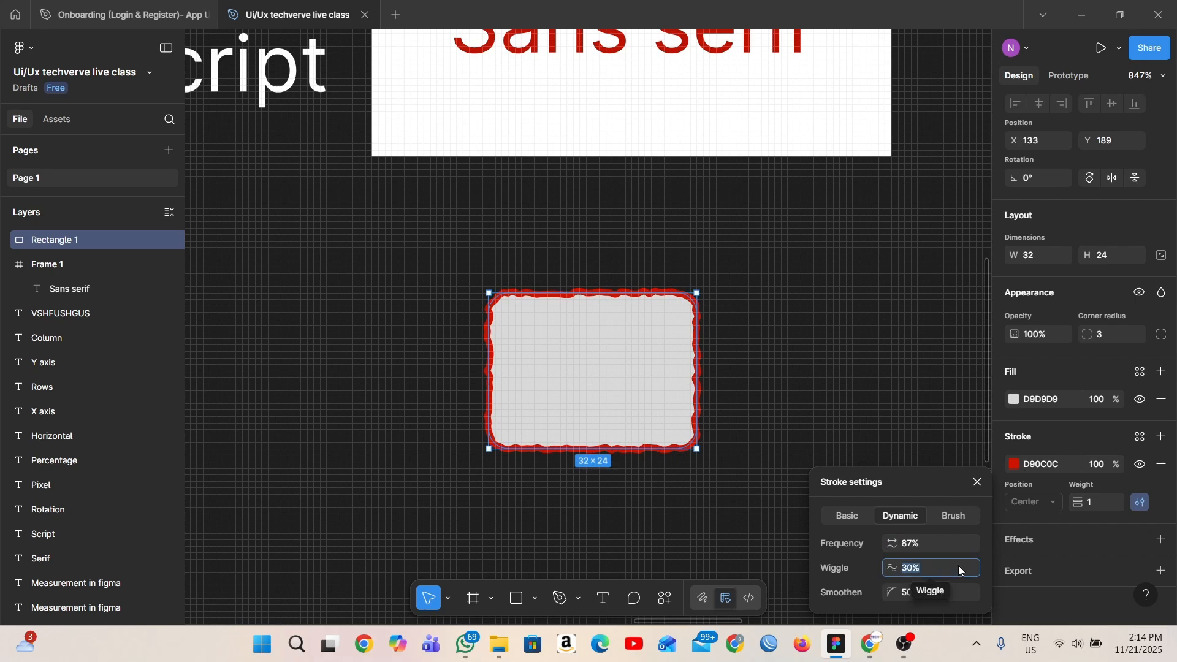
{"action": "left_click_drag", "start_coordinate": [888, 565], "coordinate": [970, 556]}
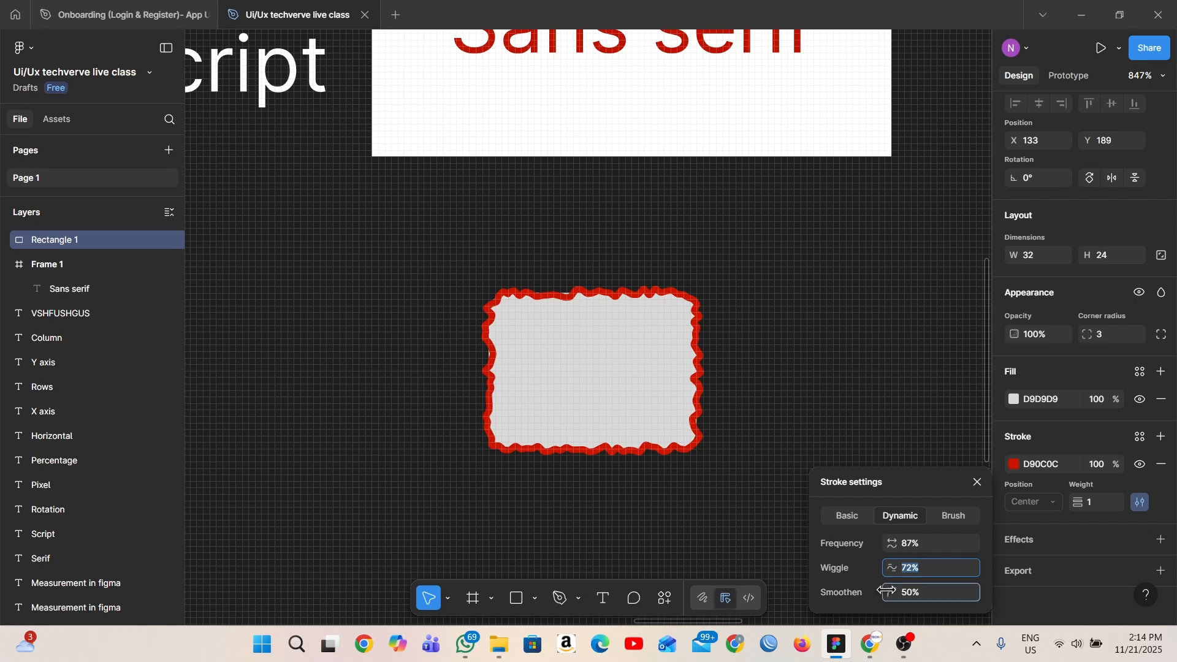
{"action": "mouse_move", "coordinate": [891, 593]}
{"action": "left_mouse_down"}
{"action": "mouse_move", "coordinate": [917, 587]}
{"action": "mouse_move", "coordinate": [884, 582]}
{"action": "left_mouse_up"}
- Try the Brush stroke type on the rectangle and deselect it to view the outline
{"action": "left_click", "coordinate": [954, 518]}
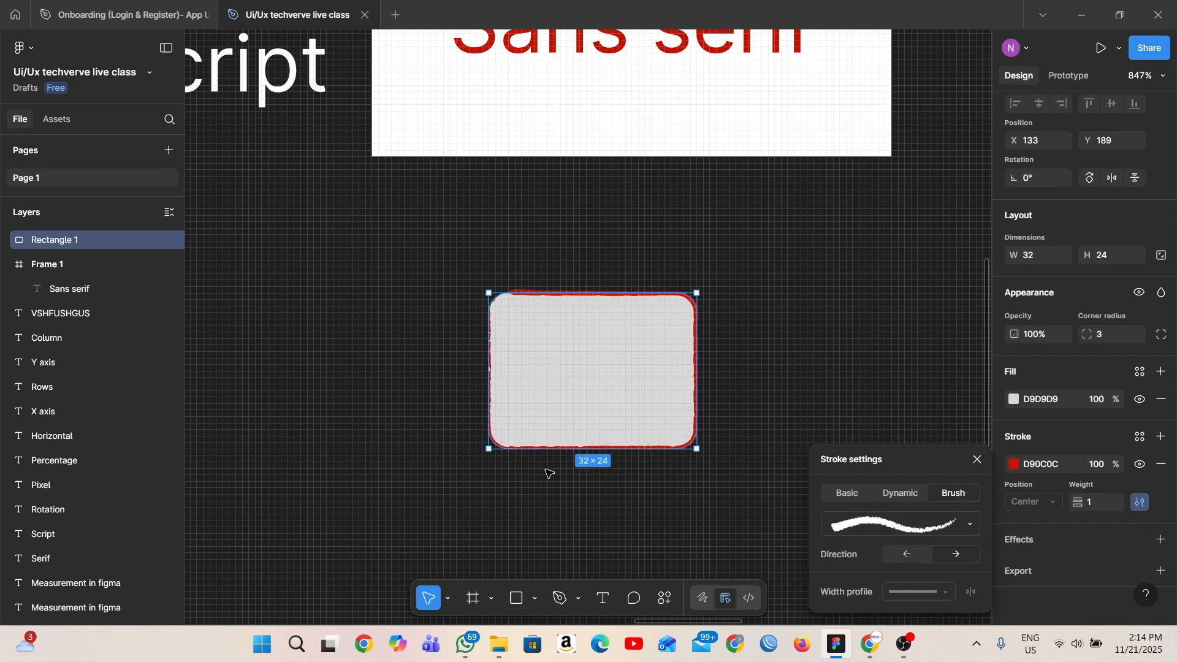
{"action": "left_click", "coordinate": [655, 495]}
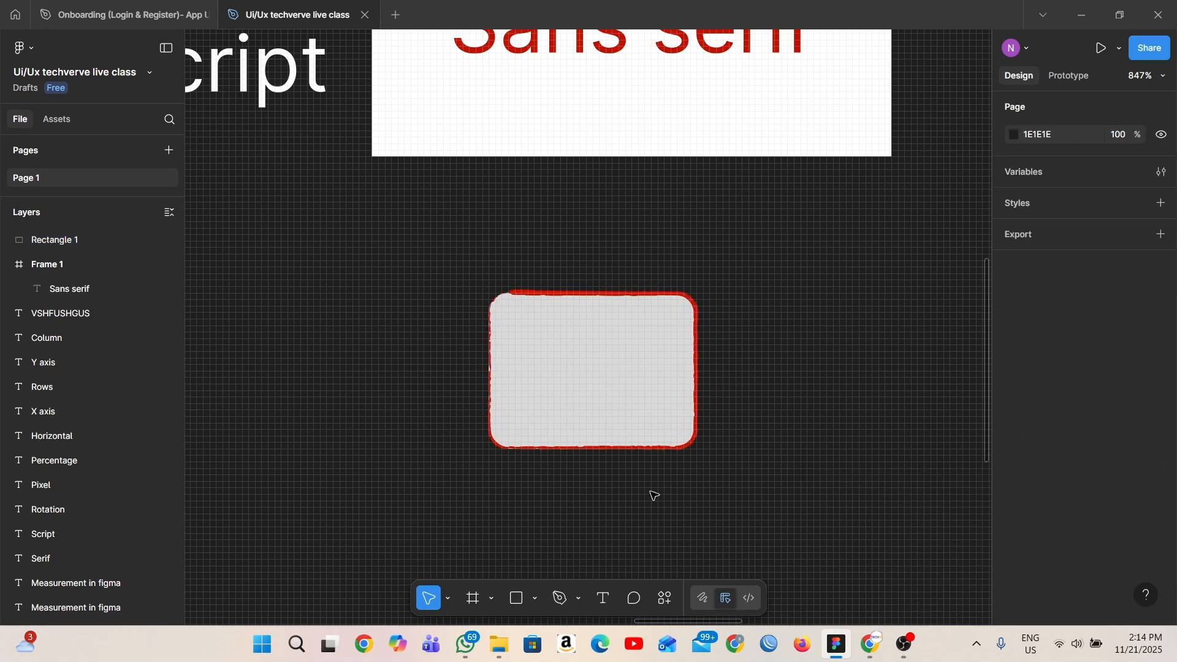
- Return the rectangle's stroke to the Basic type with a Solid style and deselect the rectangle
{"action": "left_click", "coordinate": [657, 433]}
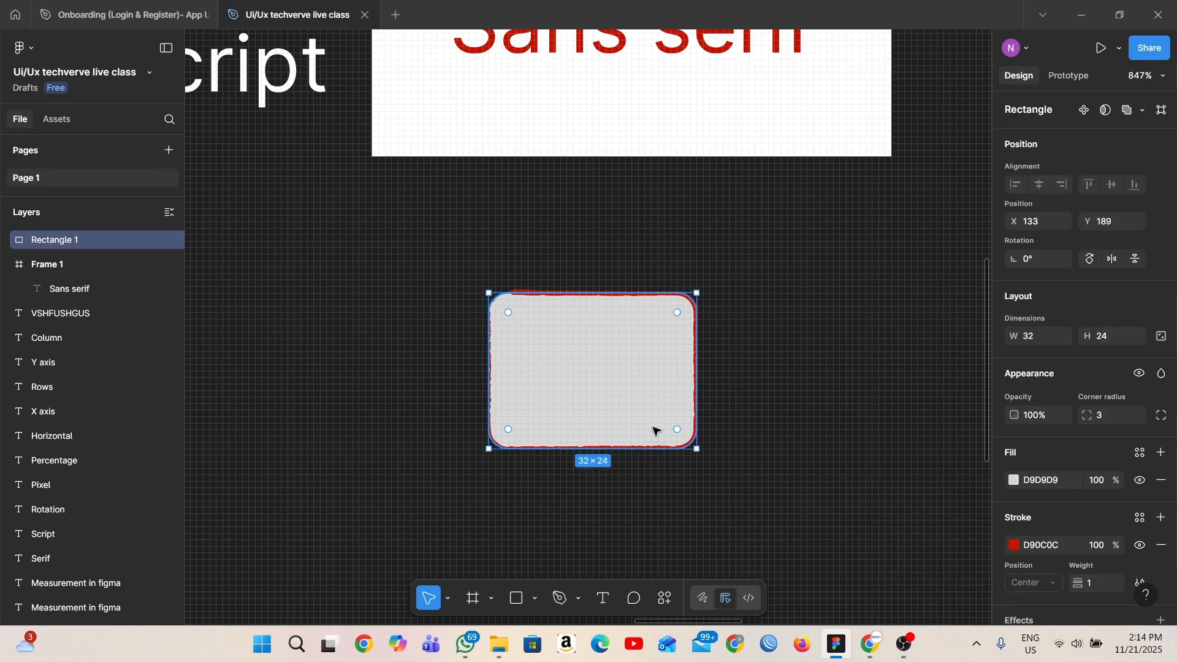
{"action": "scroll", "coordinate": [1088, 559], "scroll_direction": "down", "scroll_amount": 1}
{"action": "scroll", "coordinate": [1087, 558], "scroll_direction": "down", "scroll_amount": 1}
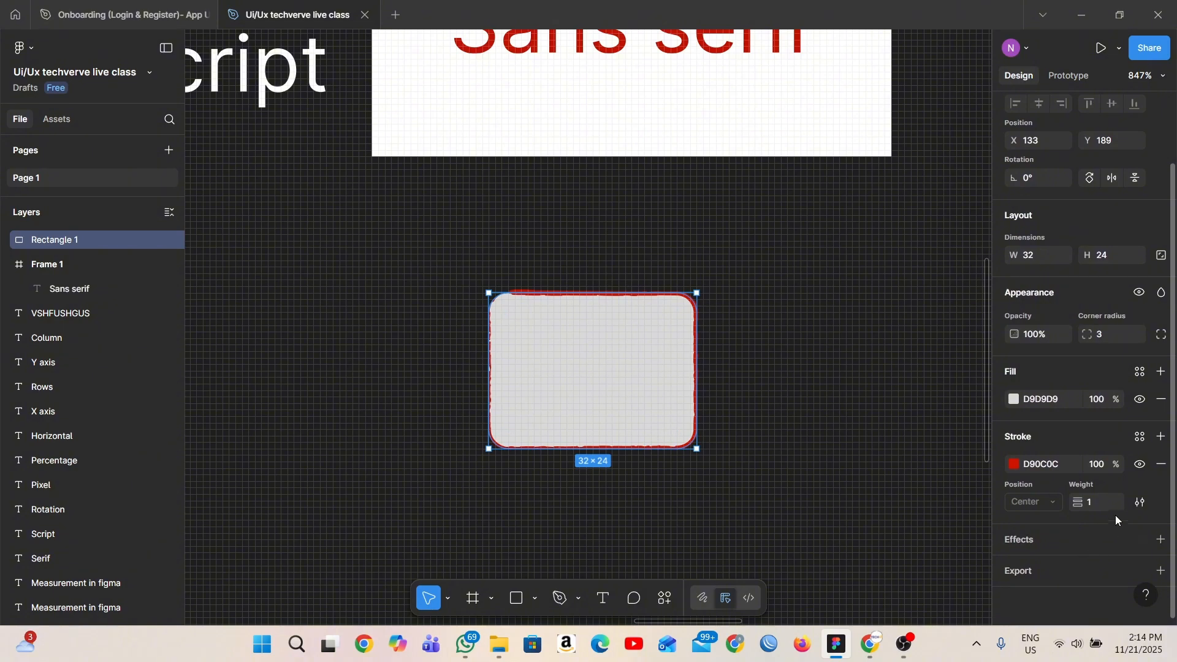
{"action": "left_click", "coordinate": [1138, 504]}
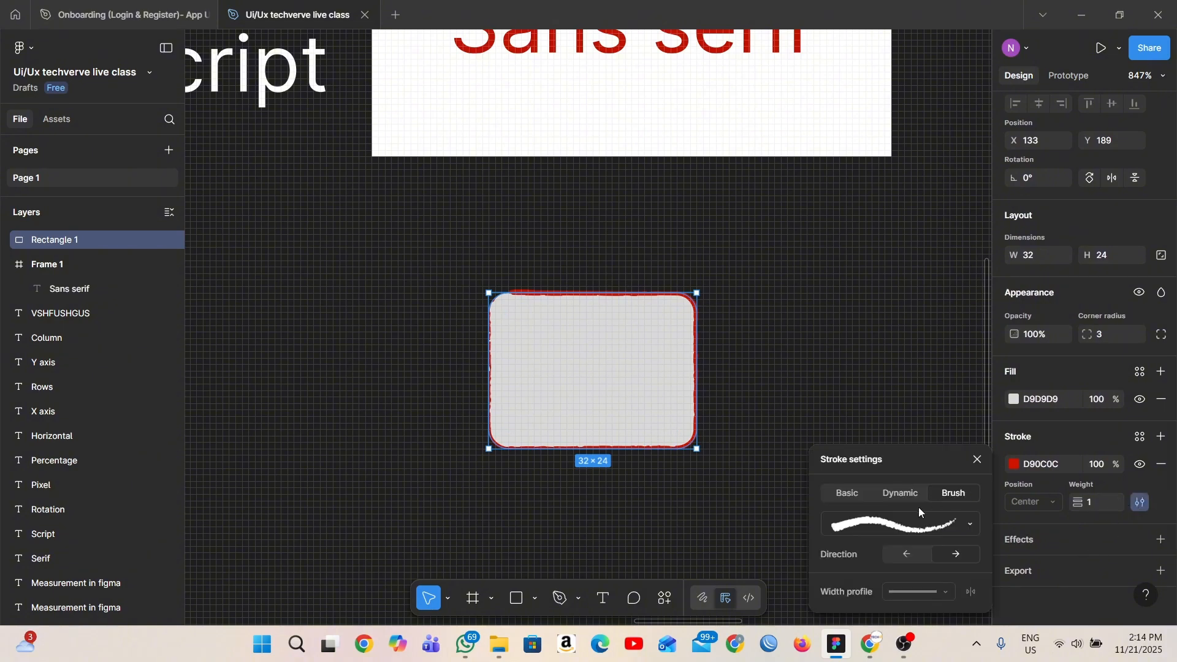
{"action": "left_click", "coordinate": [849, 494]}
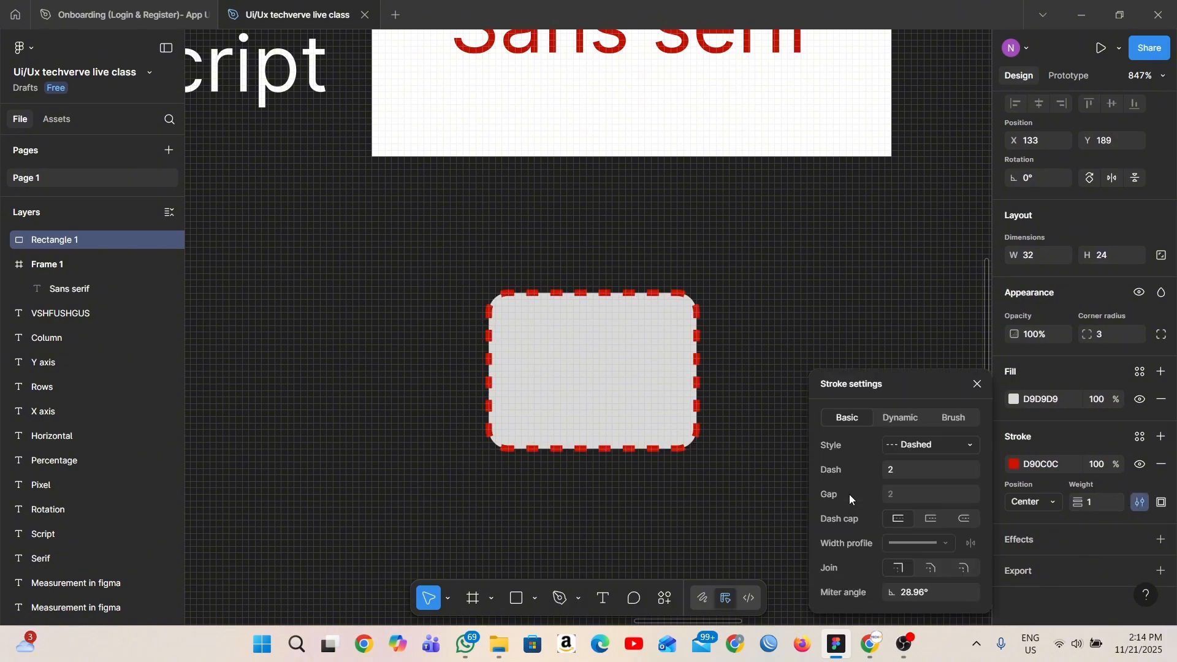
{"action": "left_click", "coordinate": [973, 444]}
{"action": "left_click", "coordinate": [944, 425]}
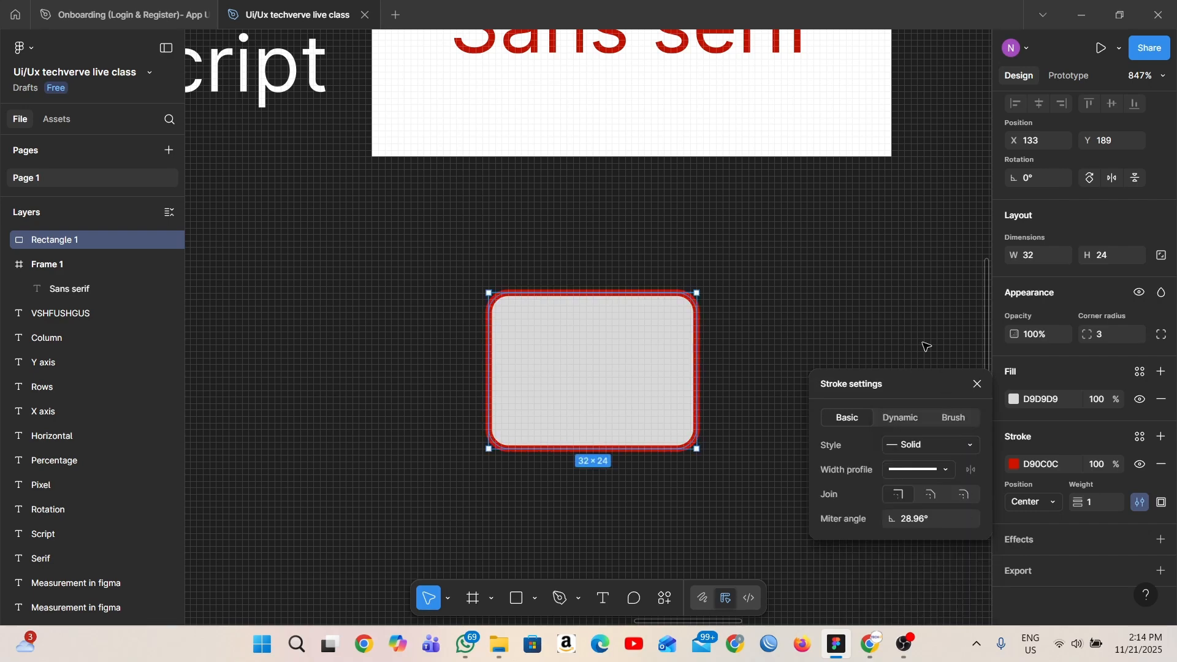
{"action": "left_click", "coordinate": [888, 306]}
{"action": "scroll", "coordinate": [885, 317], "scroll_direction": "down", "scroll_amount": 1}
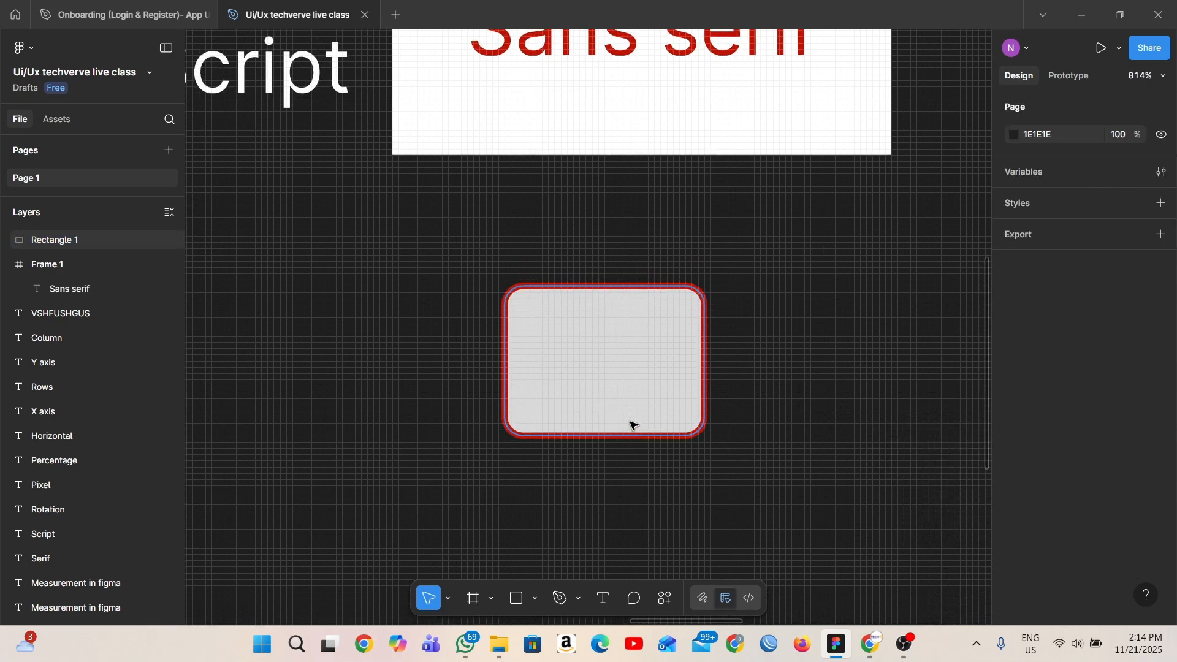
{"action": "scroll", "coordinate": [610, 331], "scroll_direction": "up", "scroll_amount": 2}
{"action": "scroll", "coordinate": [609, 368], "scroll_direction": "down", "scroll_amount": 2}
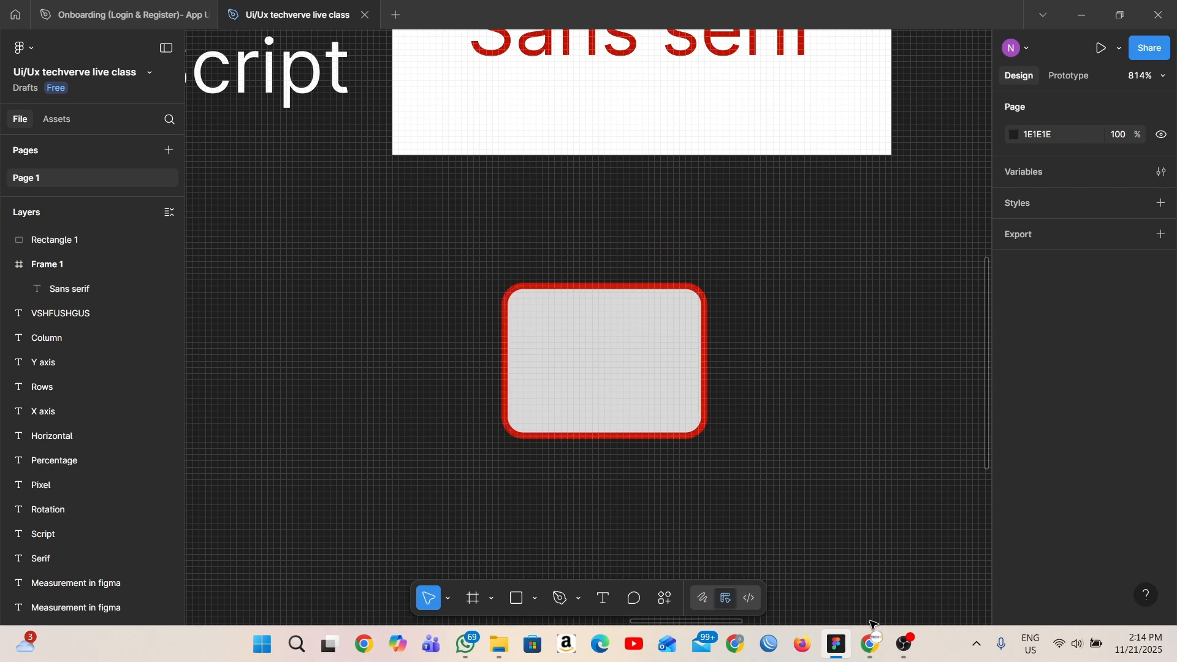
- Switch to the Google Slides presentation in Chrome and show slide 13, the Module 2 Project Assignment
{"action": "left_click", "coordinate": [872, 641]}
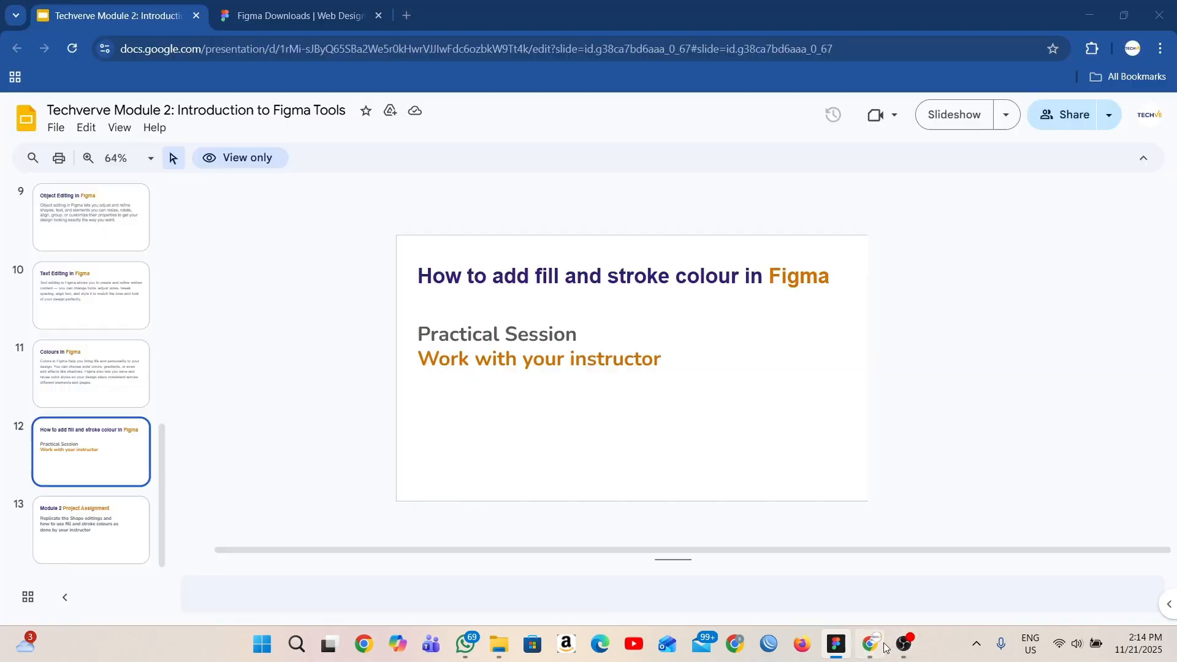
{"action": "left_click", "coordinate": [129, 531]}
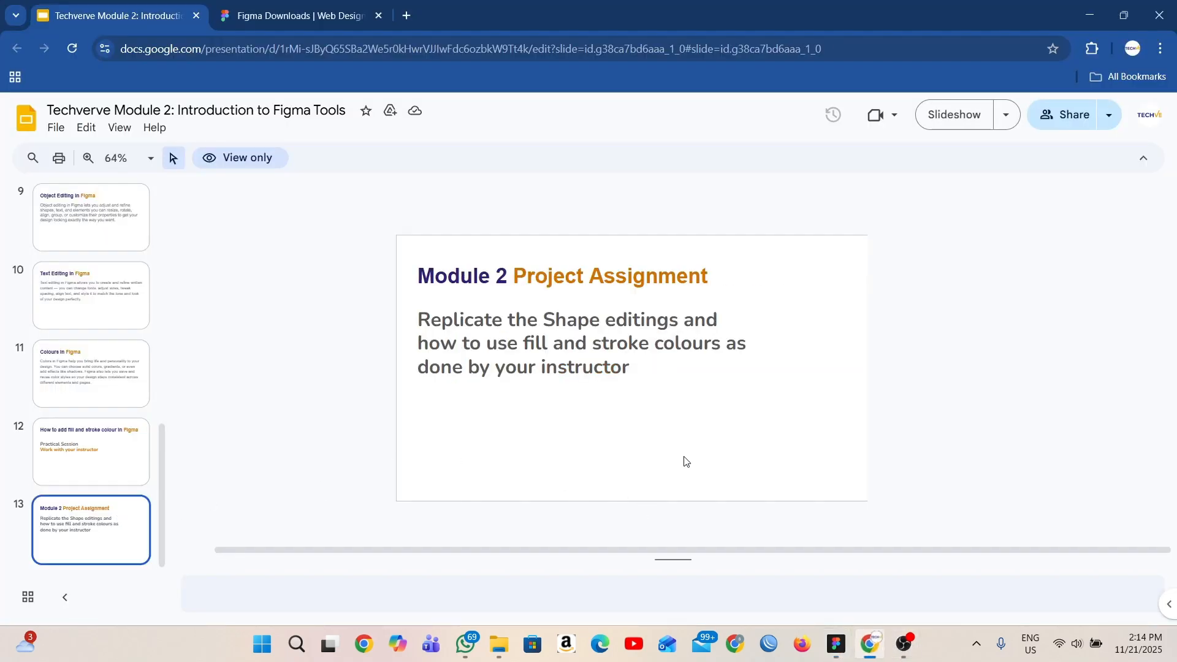